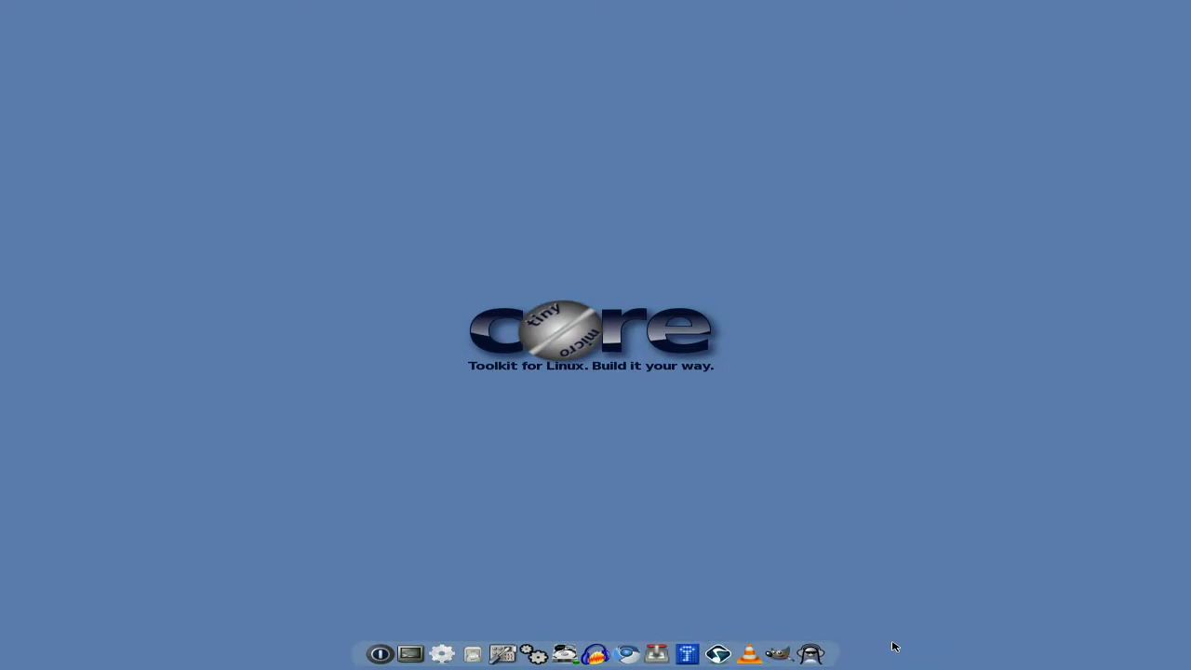
# Cancel the exit options, then open the extensions audit tool's dependency options.
pyautogui.click(380, 643)
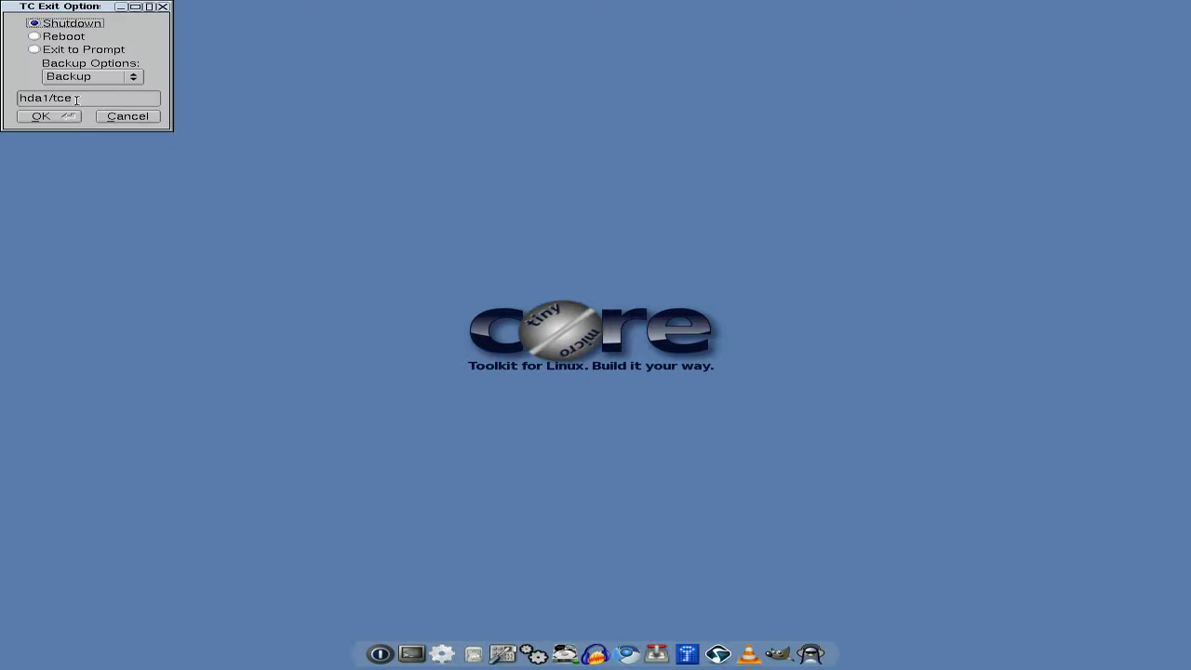
pyautogui.click(120, 117)
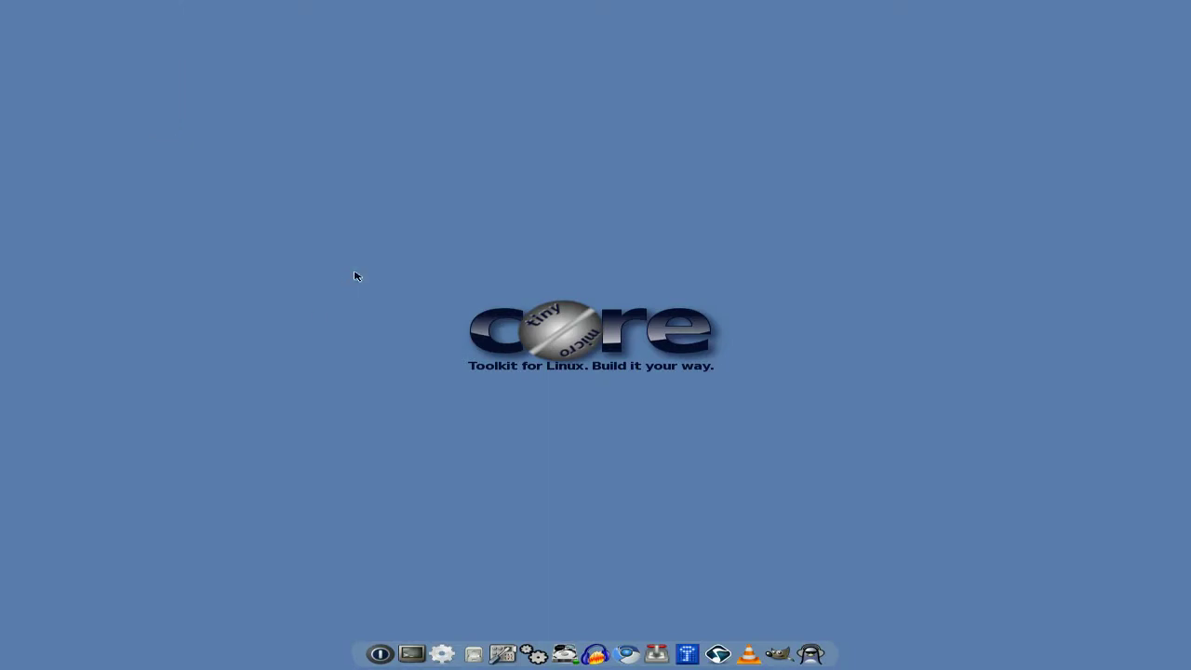
pyautogui.click(446, 648)
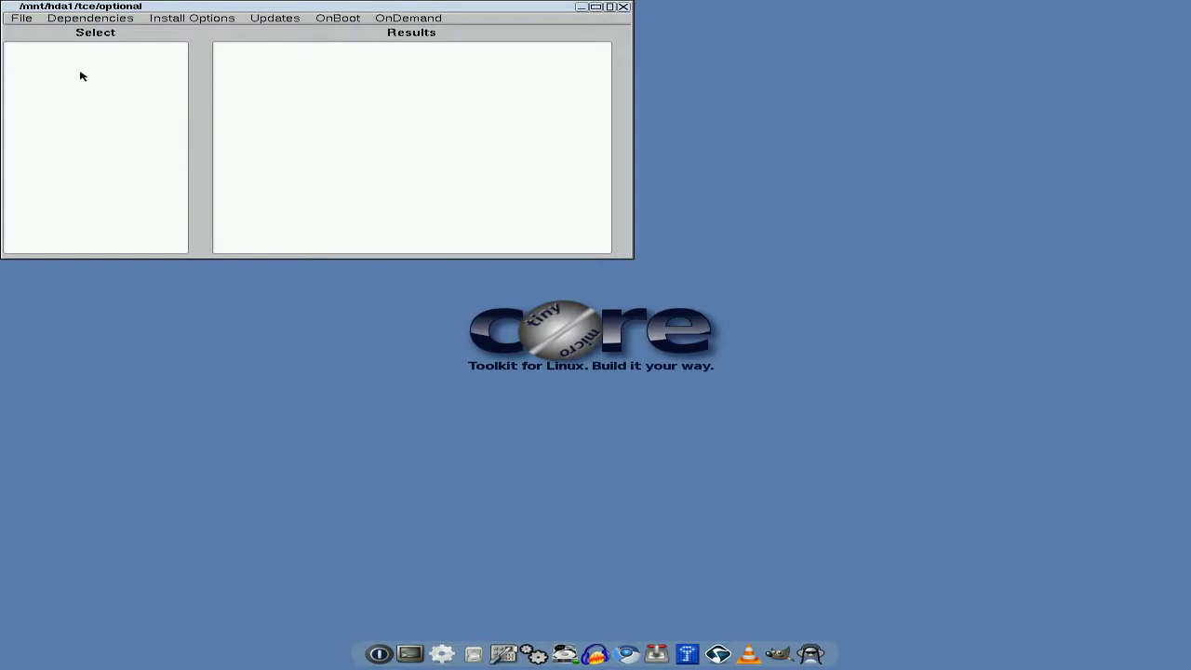
pyautogui.click(20, 19)
pyautogui.click(49, 19)
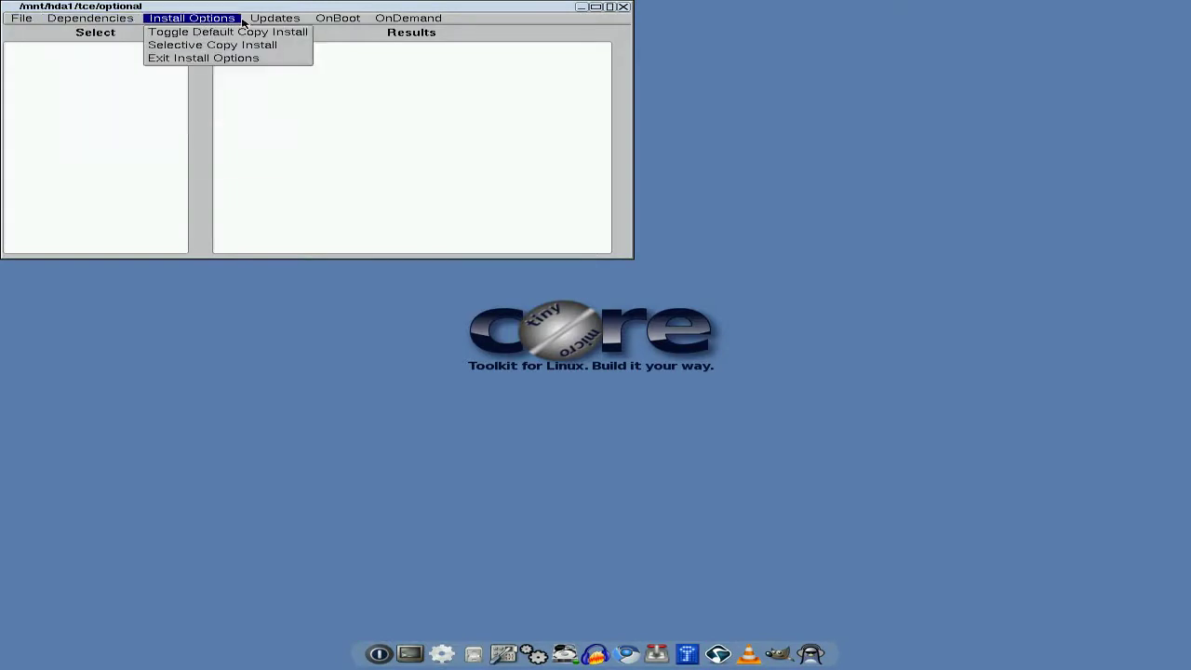
pyautogui.moveTo(272, 21)
pyautogui.moveTo(394, 21)
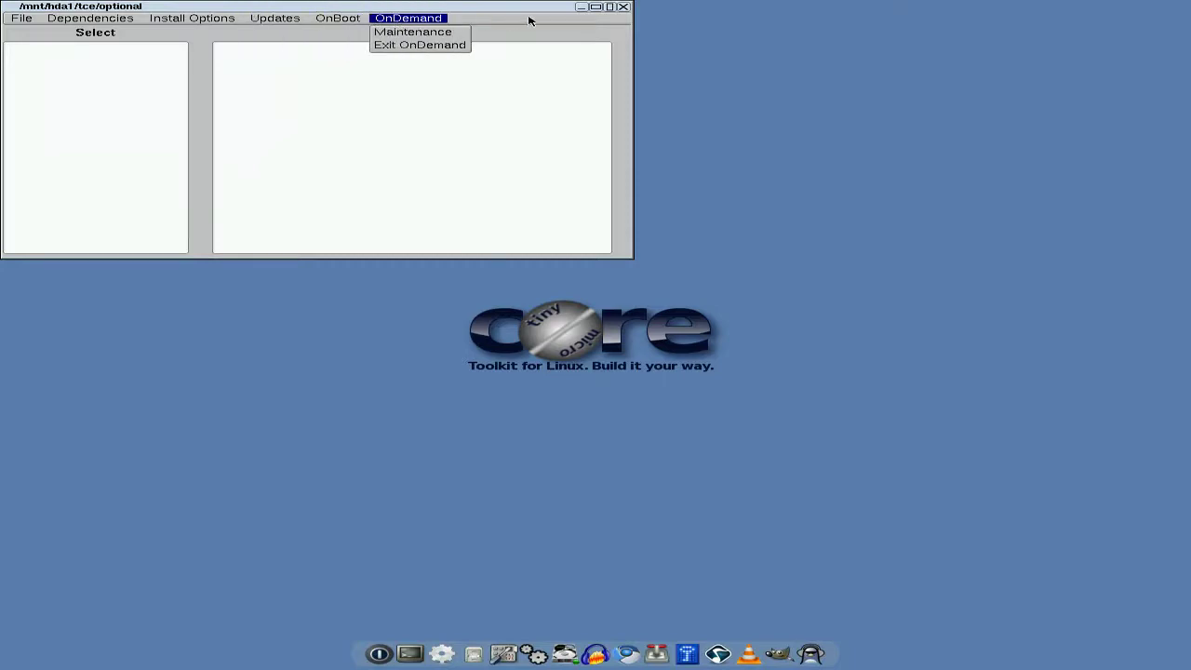
pyautogui.click(344, 20)
pyautogui.click(343, 21)
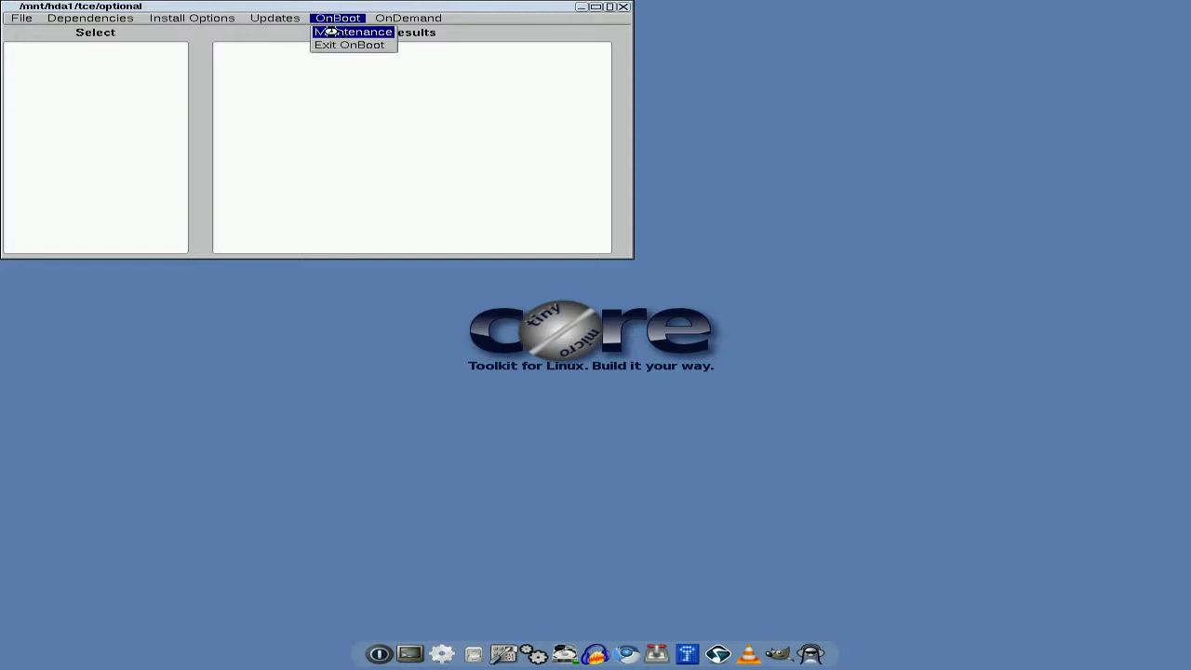
# Review the list of extensions loaded at boot, then close the audit tool.
pyautogui.click(332, 32)
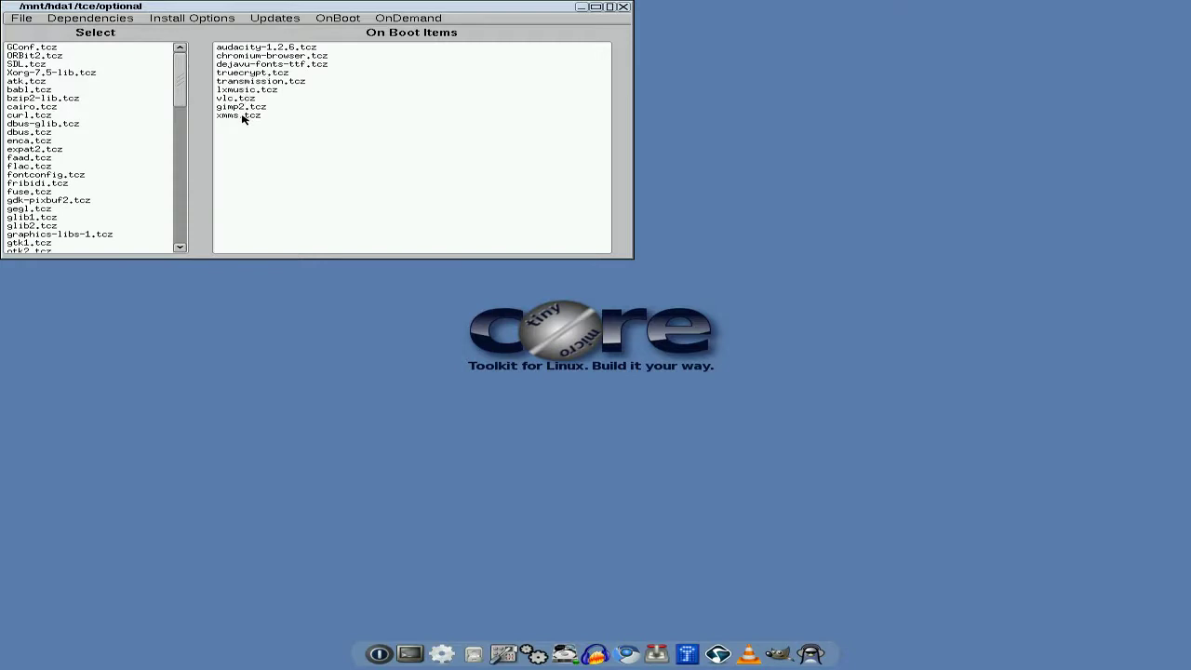
pyautogui.scroll(-3, 118, 128)
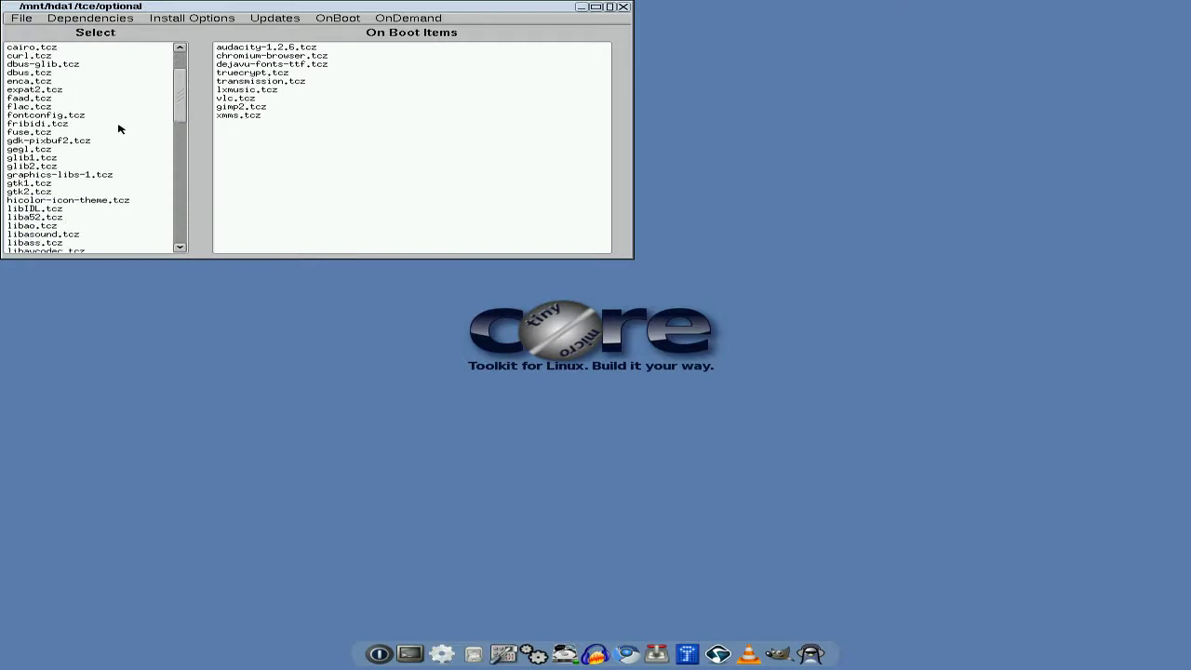
pyautogui.scroll(-6, 118, 128)
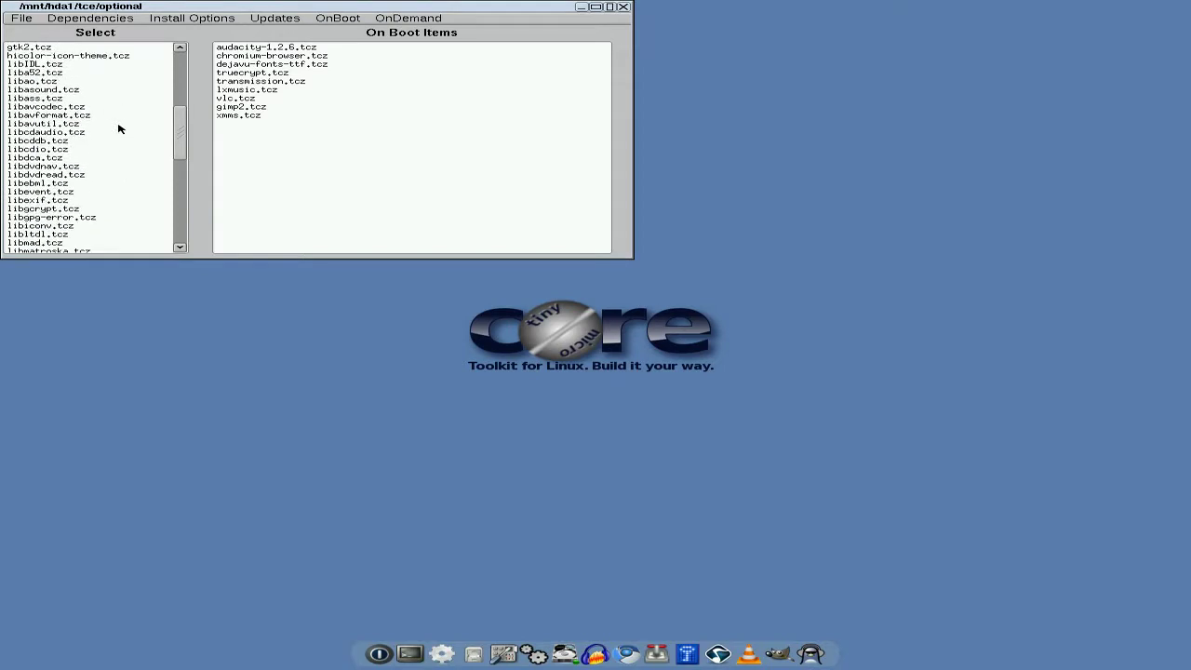
pyautogui.scroll(-7, 118, 129)
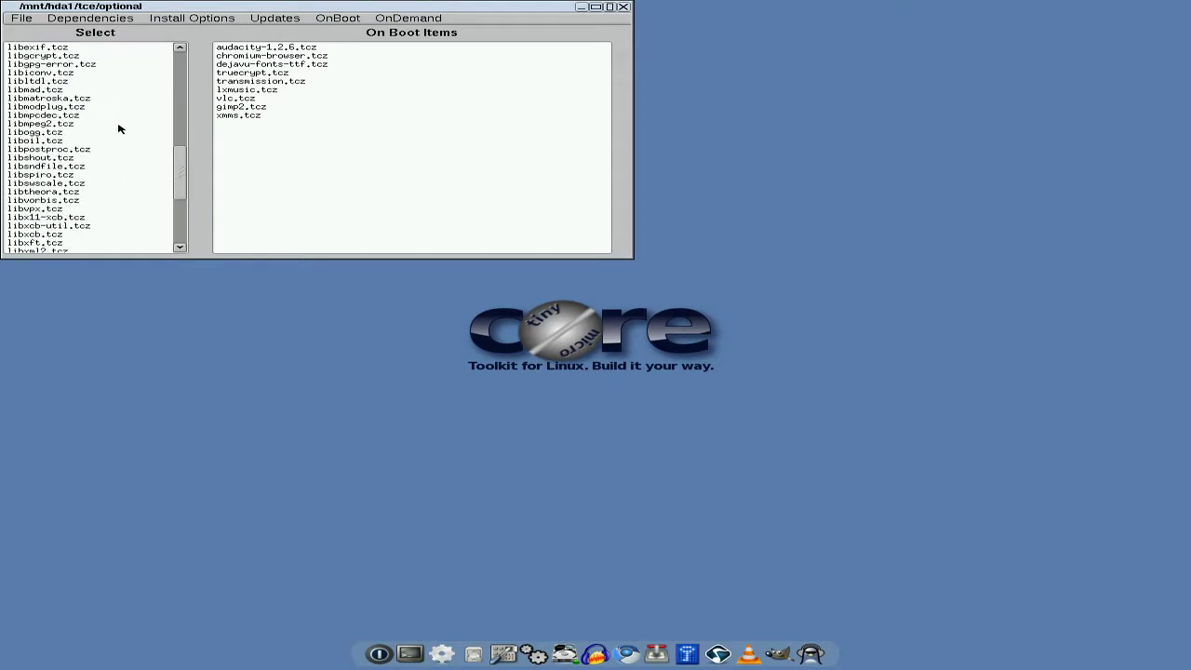
pyautogui.scroll(-4, 118, 129)
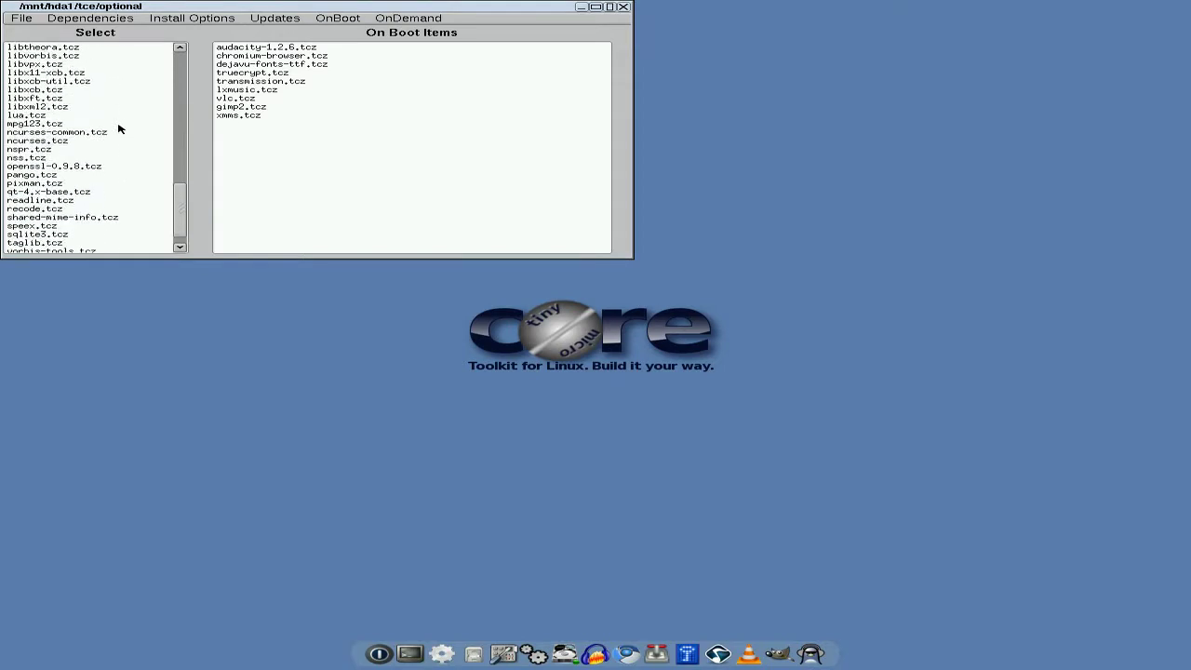
pyautogui.scroll(-1, 119, 128)
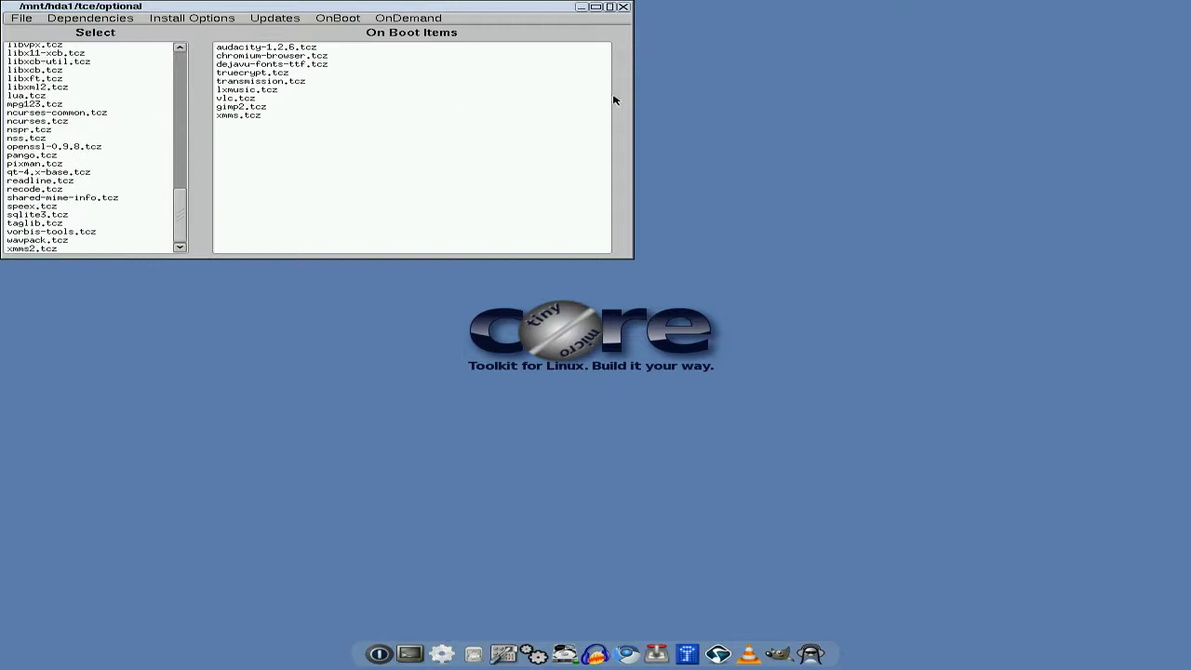
pyautogui.click(623, 8)
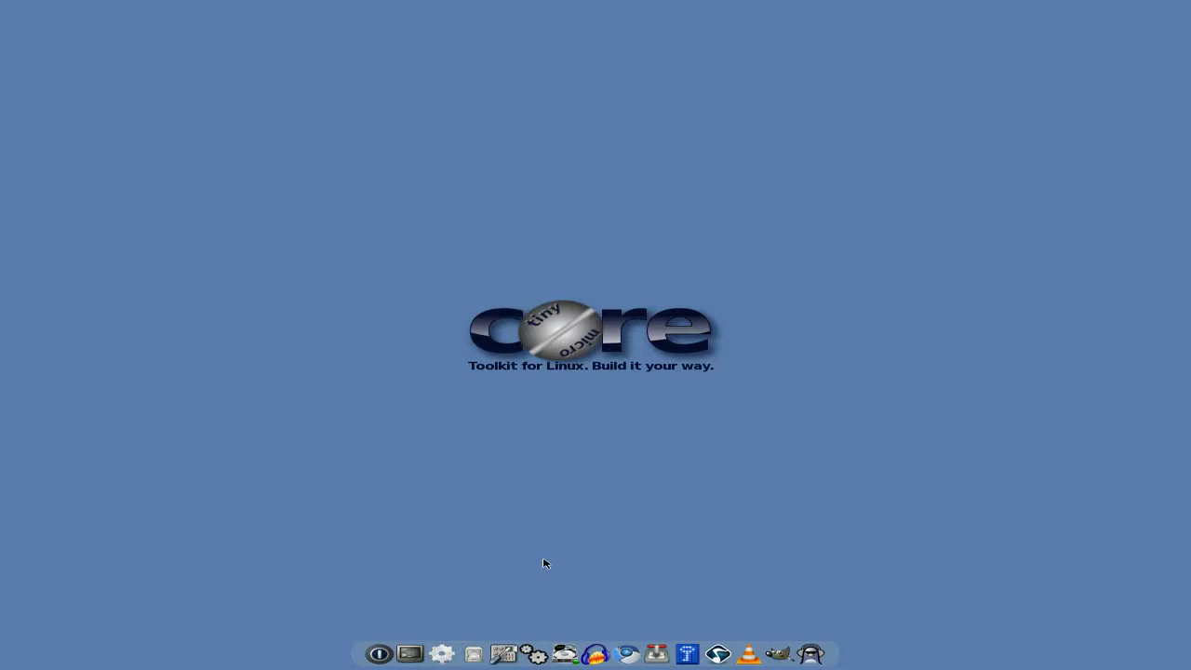
# Browse the extension files in hda1/tce/optional in the file manager.
pyautogui.click(477, 649)
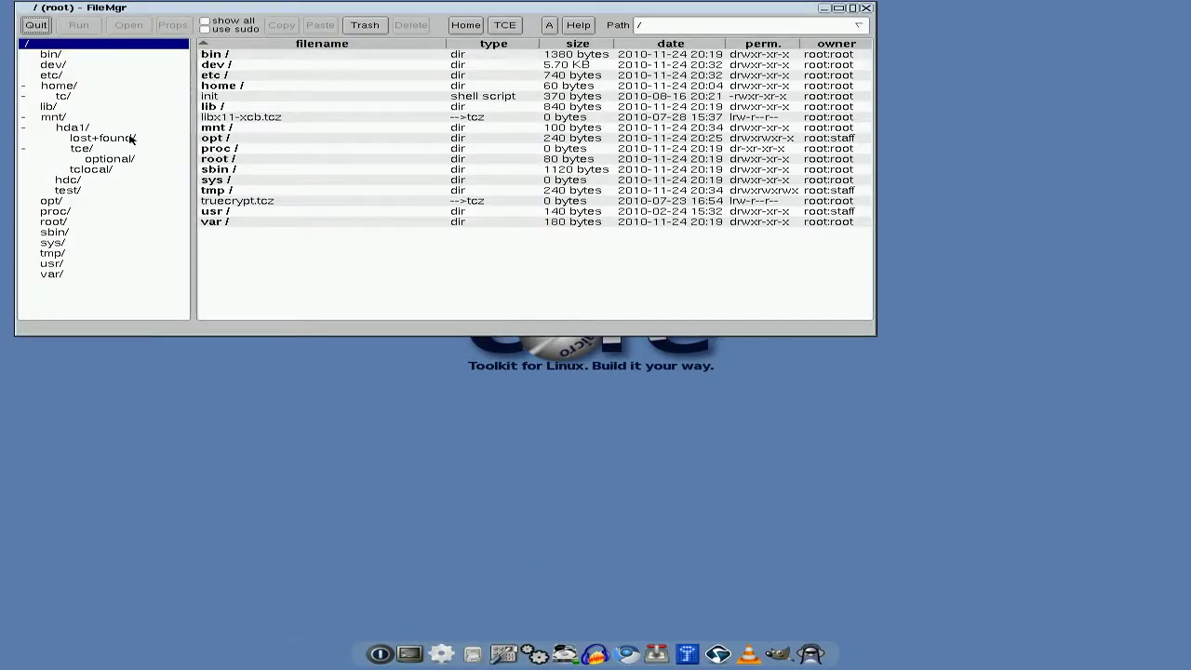
pyautogui.click(69, 130)
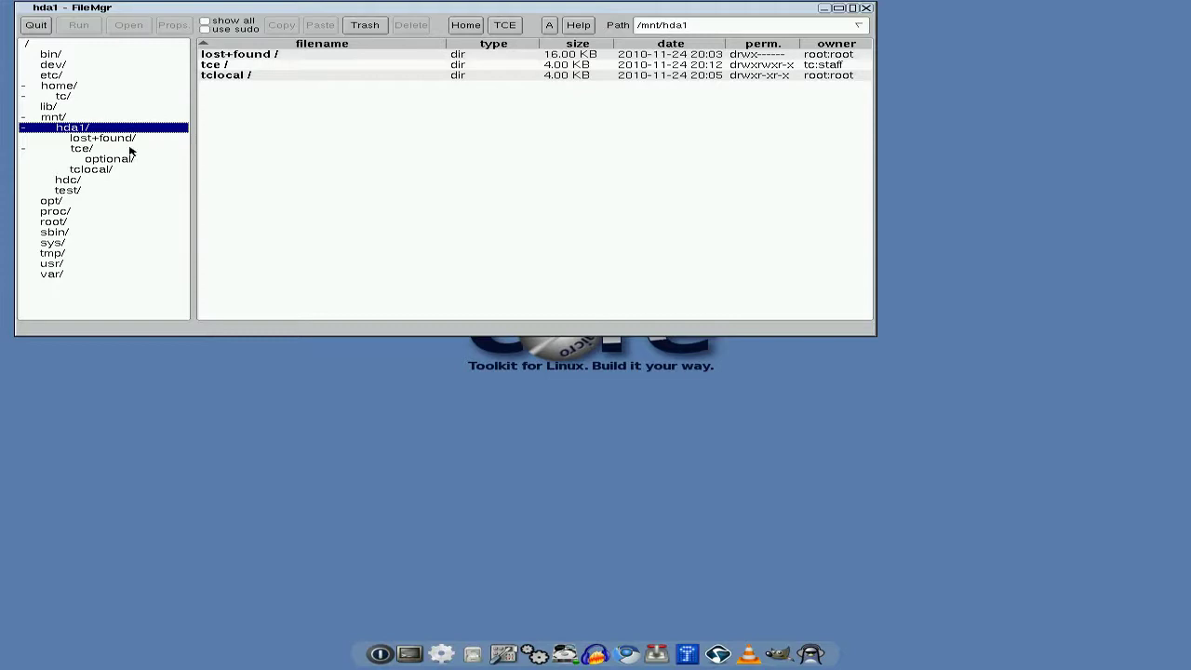
pyautogui.click(84, 149)
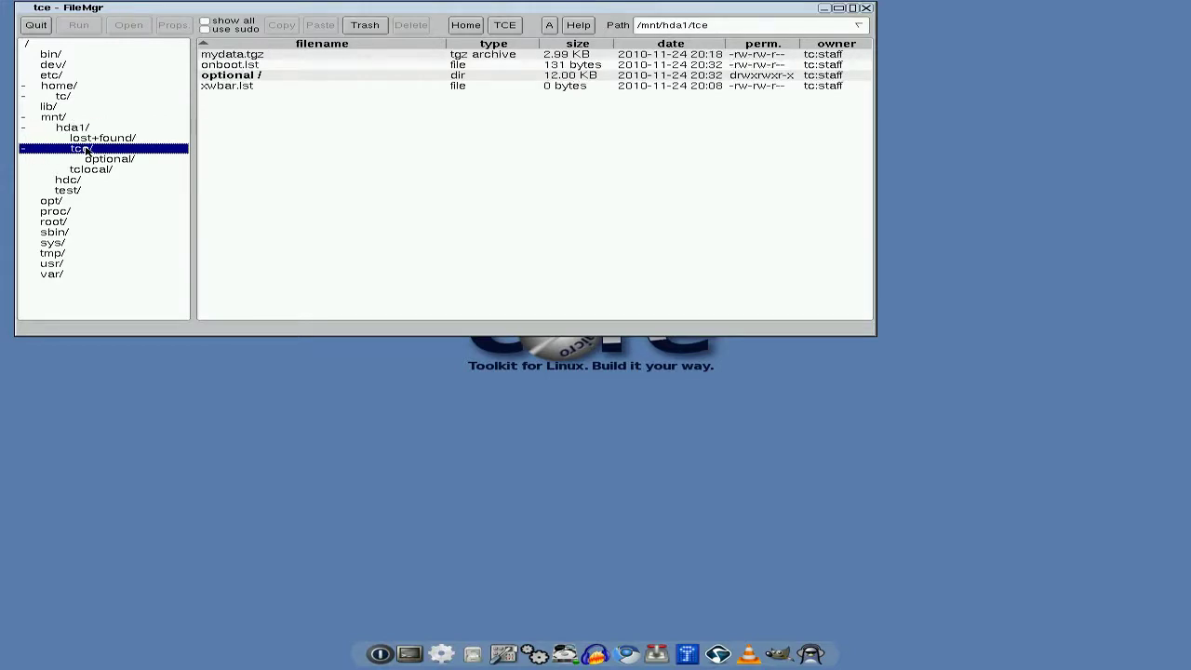
pyautogui.click(97, 160)
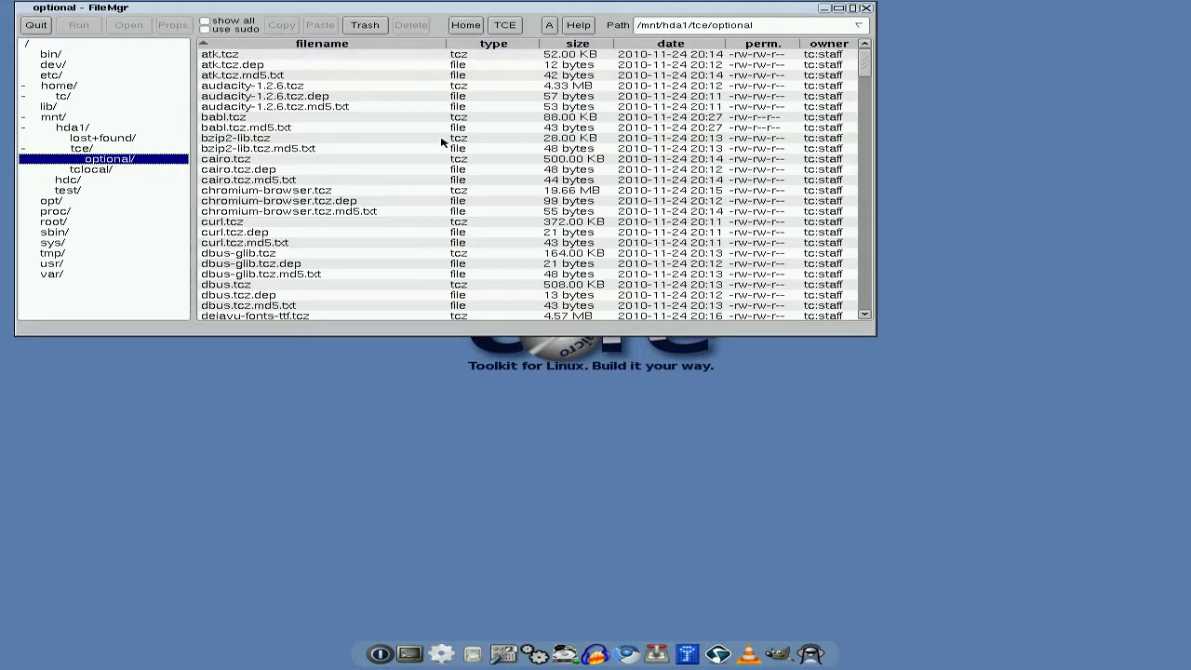
pyautogui.scroll(-3, 546, 128)
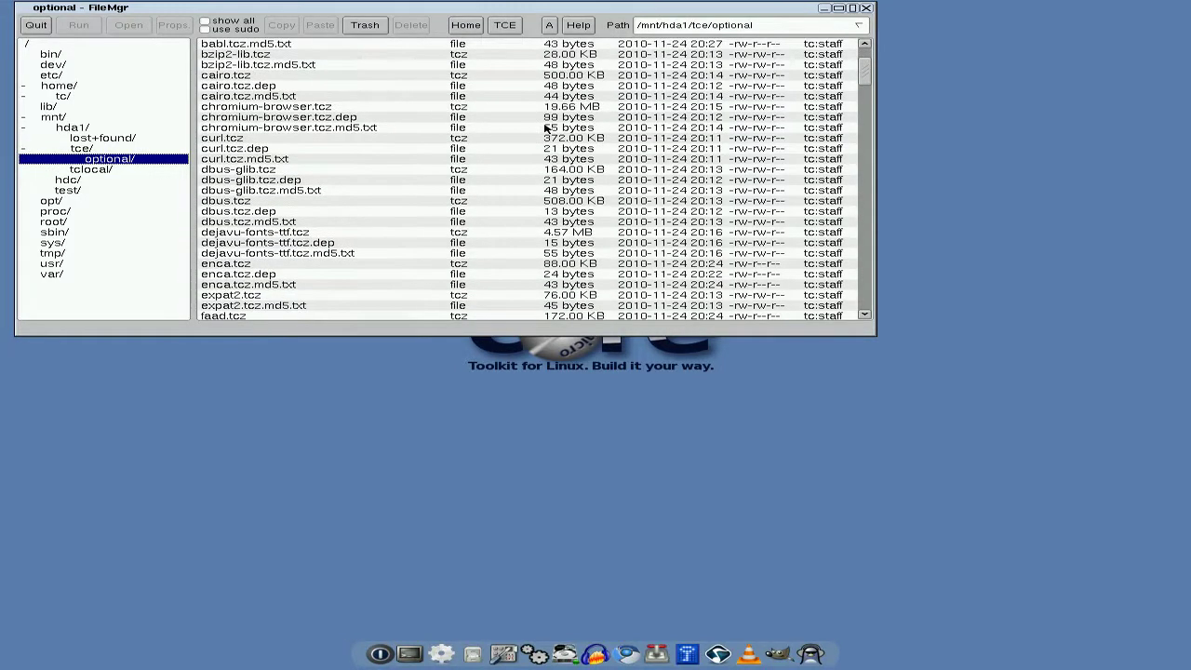
pyautogui.scroll(-1, 547, 128)
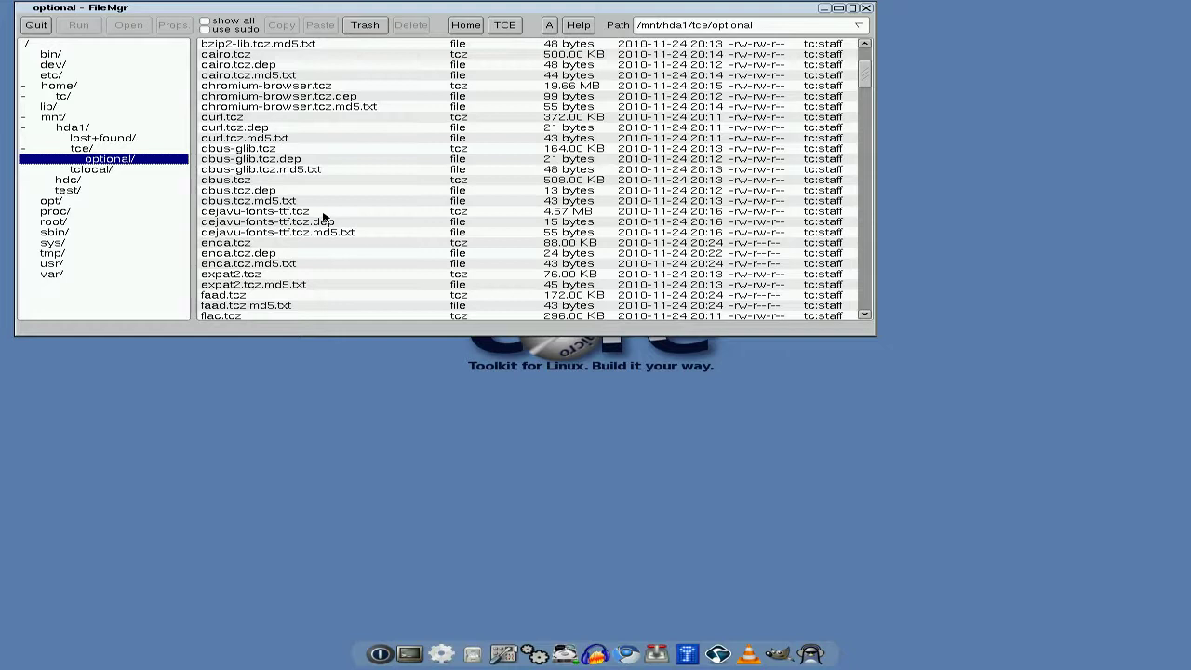
pyautogui.scroll(2, 589, 218)
pyautogui.scroll(3, 590, 216)
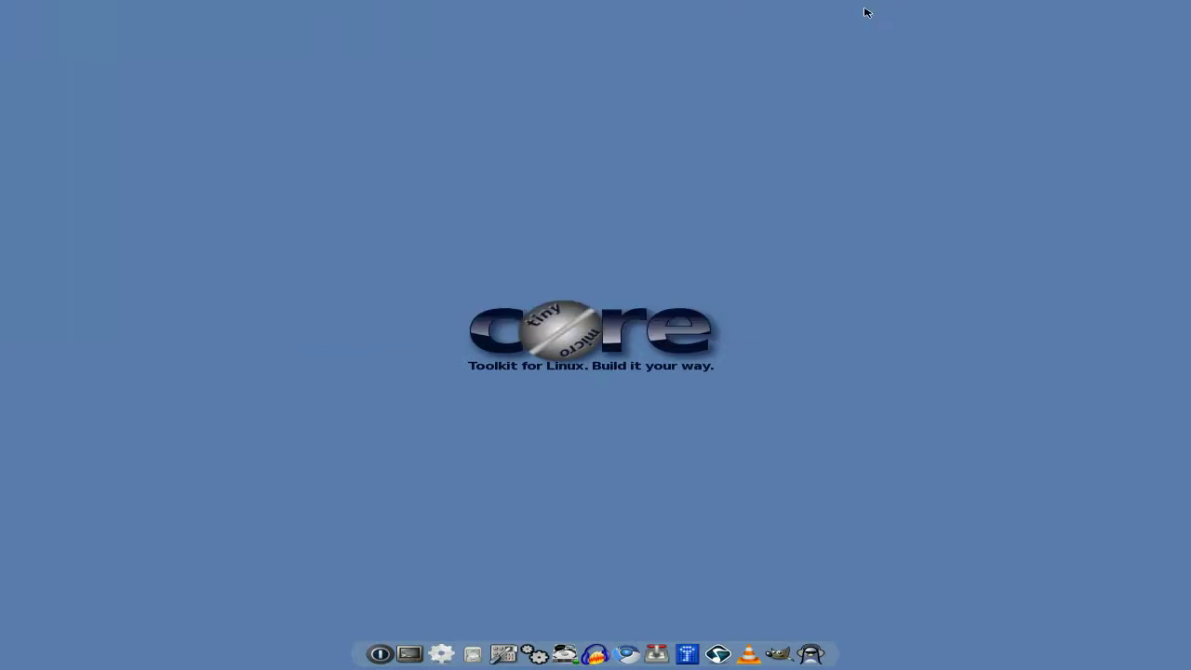
pyautogui.click(865, 8)
pyautogui.click(535, 651)
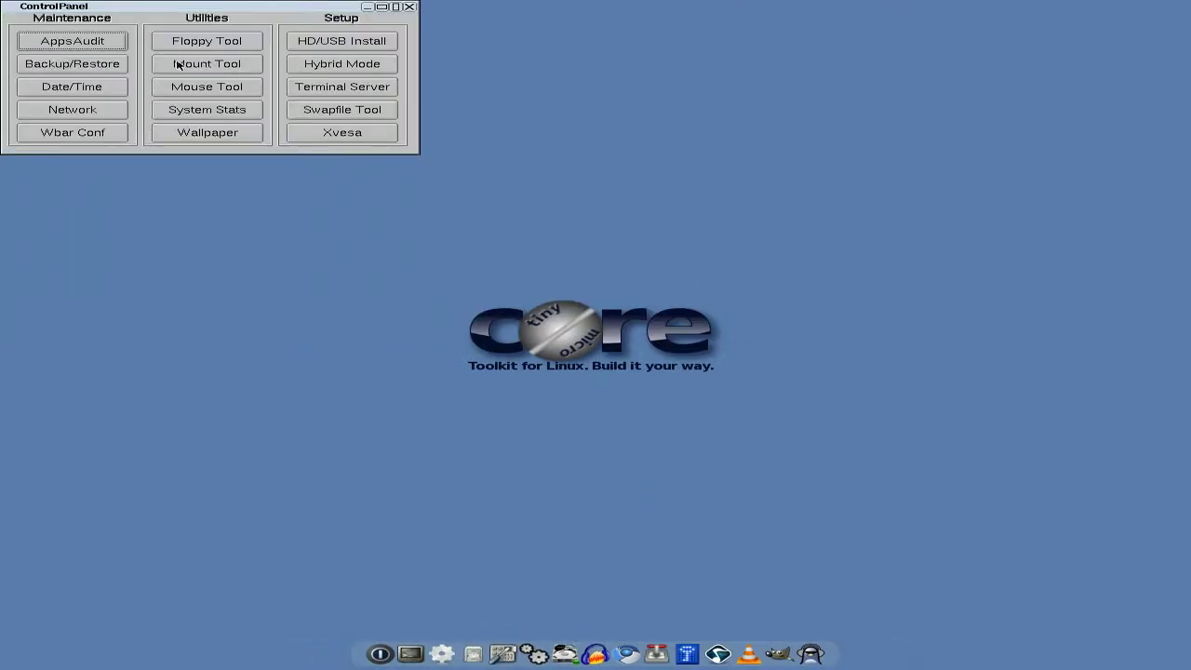
pyautogui.click(104, 65)
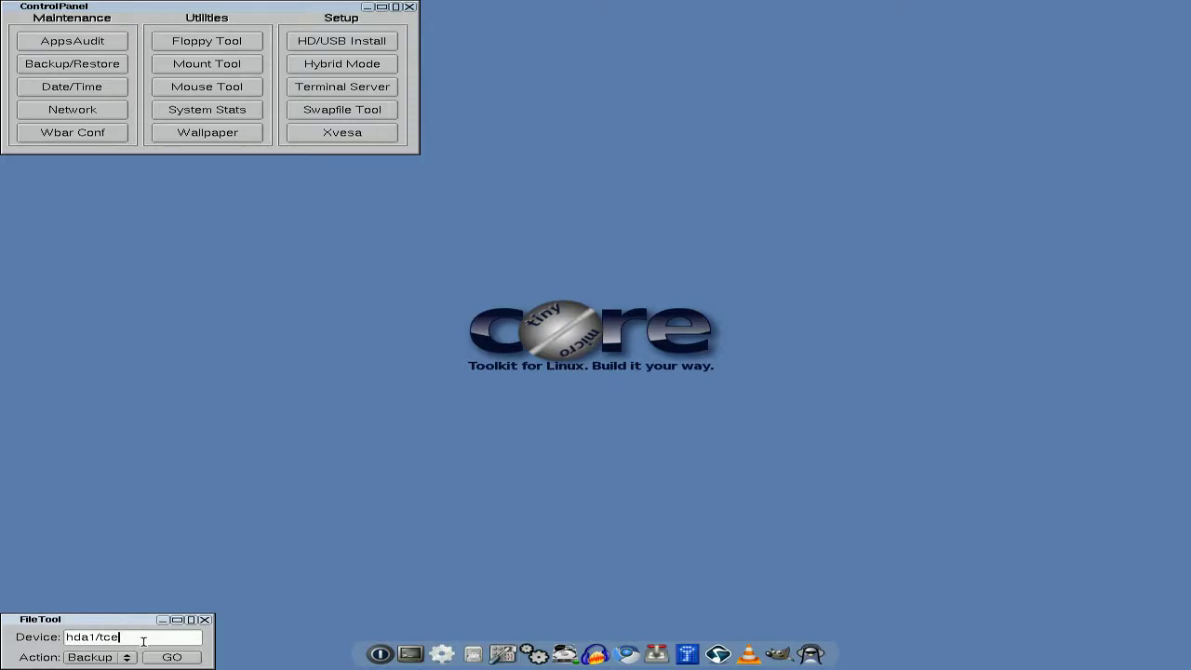
pyautogui.click(205, 621)
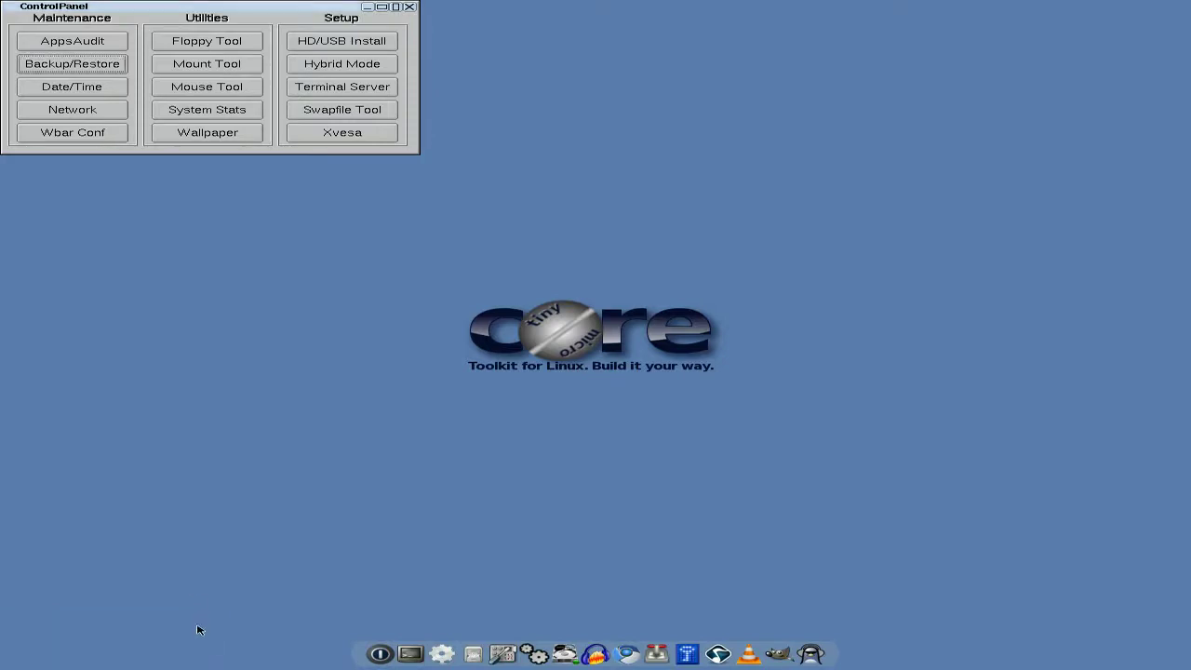
pyautogui.click(98, 89)
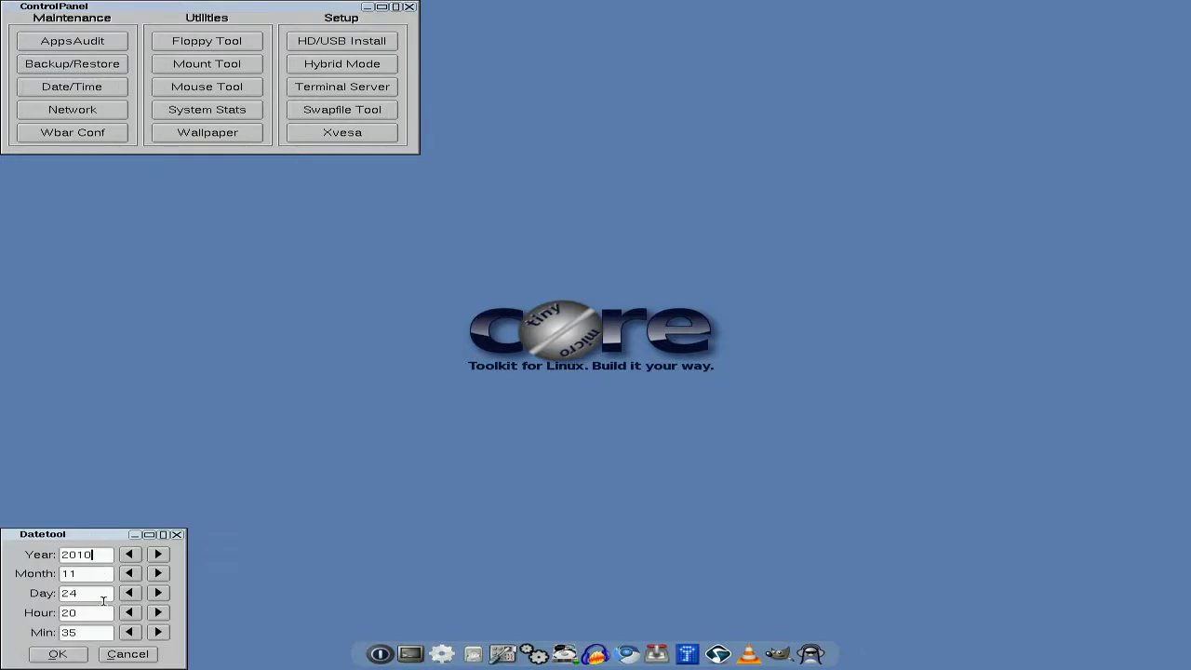
pyautogui.click(57, 654)
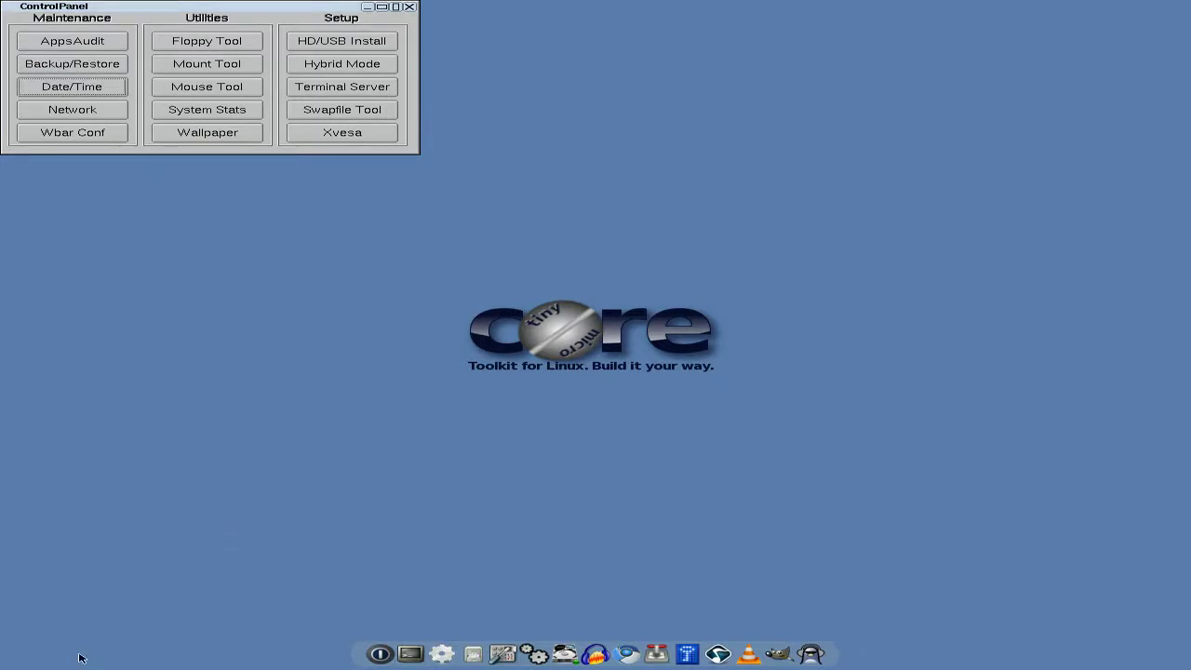
# Apply Top as the wbar dock position, then centre the Control Panel window.
pyautogui.click(80, 135)
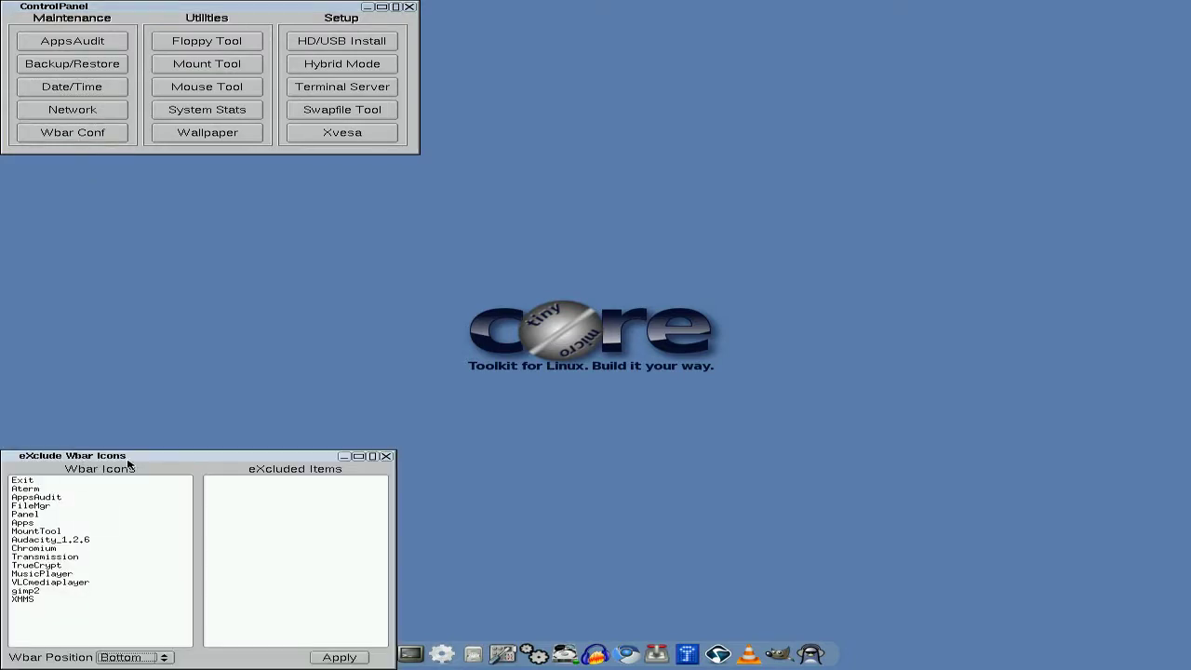
pyautogui.moveTo(154, 458); pyautogui.dragTo(457, 243)
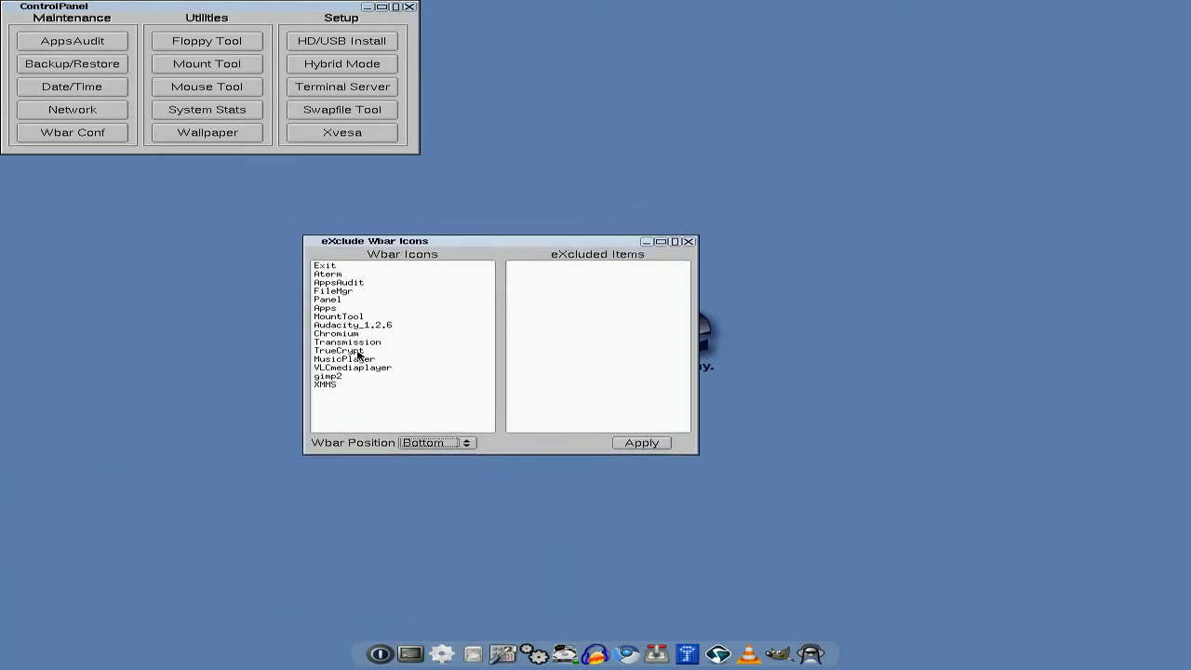
pyautogui.click(466, 444)
pyautogui.click(465, 429)
pyautogui.click(662, 445)
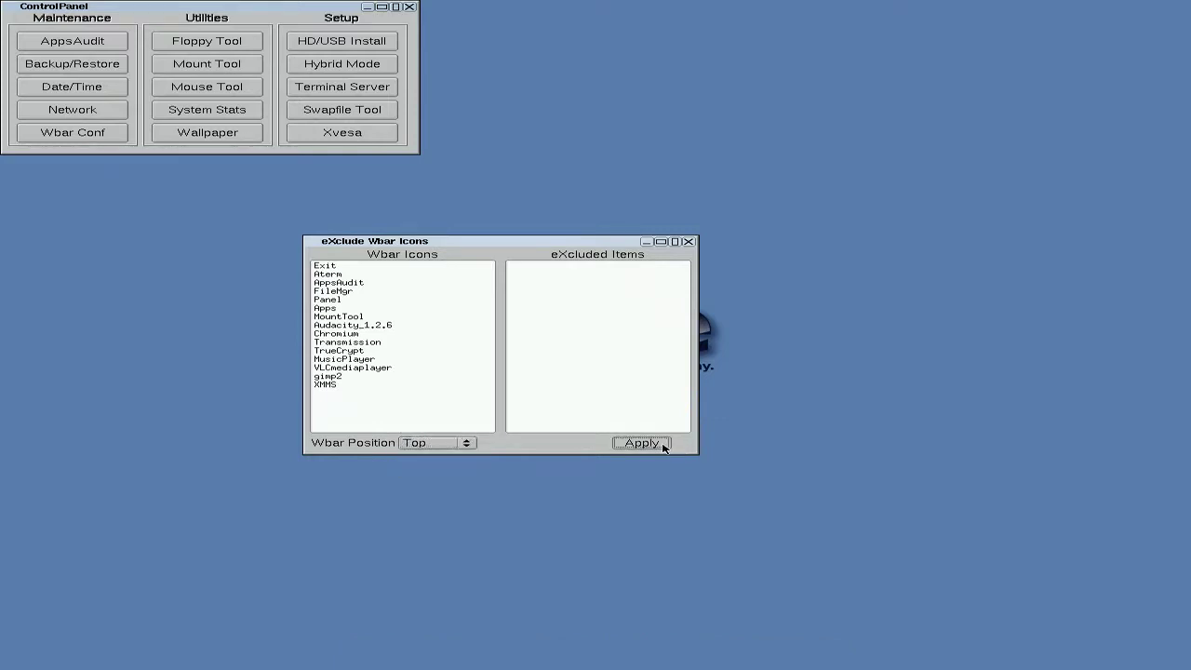
pyautogui.click(687, 243)
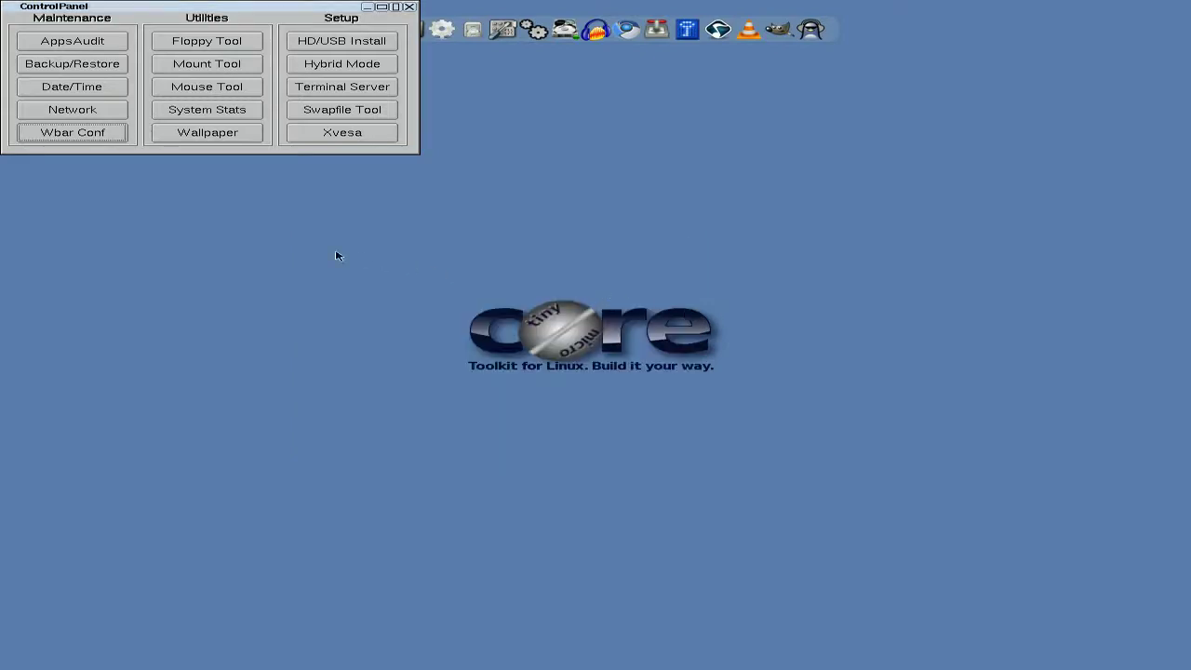
pyautogui.moveTo(200, 9); pyautogui.dragTo(497, 144)
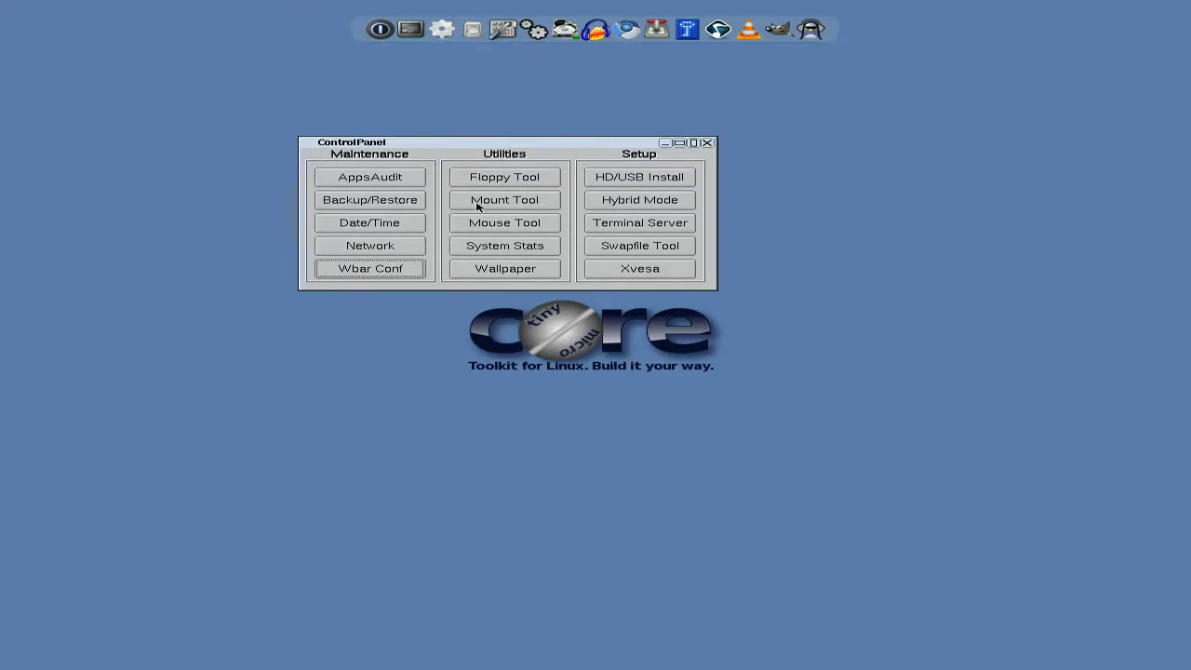
pyautogui.click(487, 228)
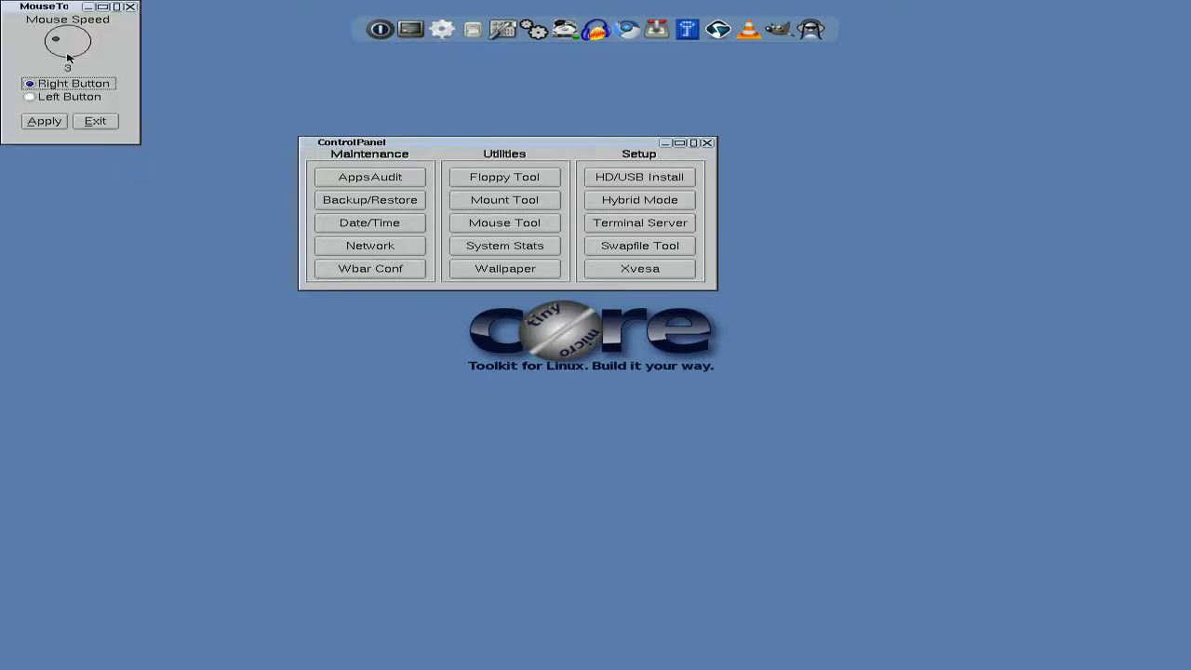
pyautogui.click(95, 122)
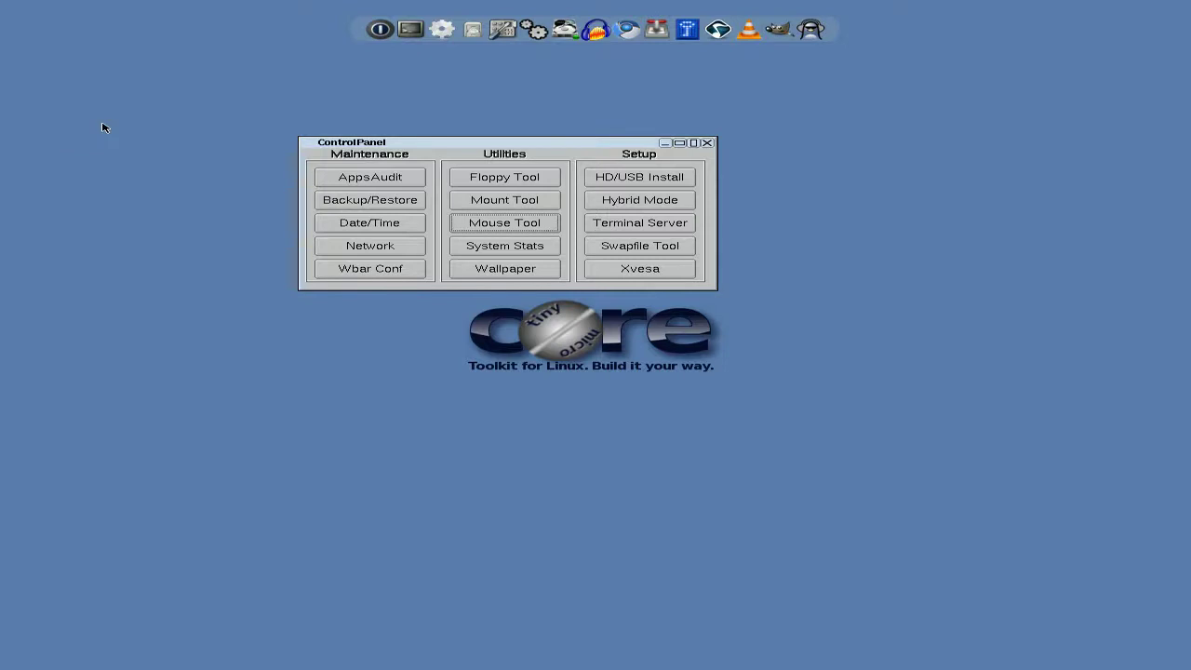
pyautogui.click(492, 248)
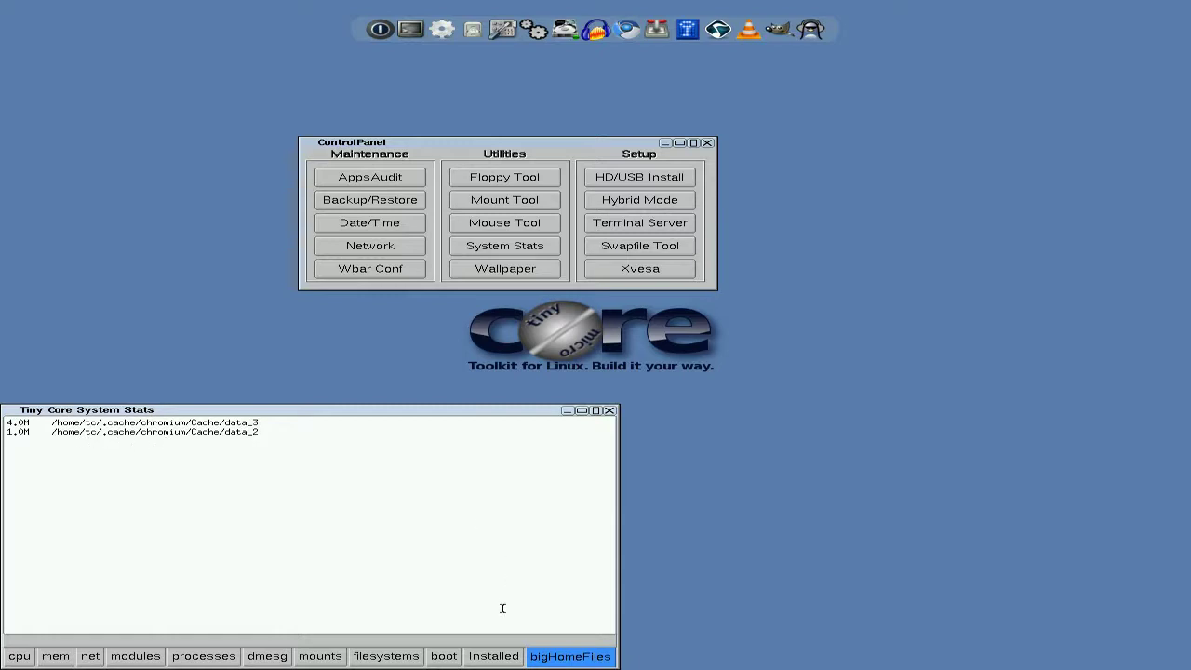
pyautogui.click(493, 657)
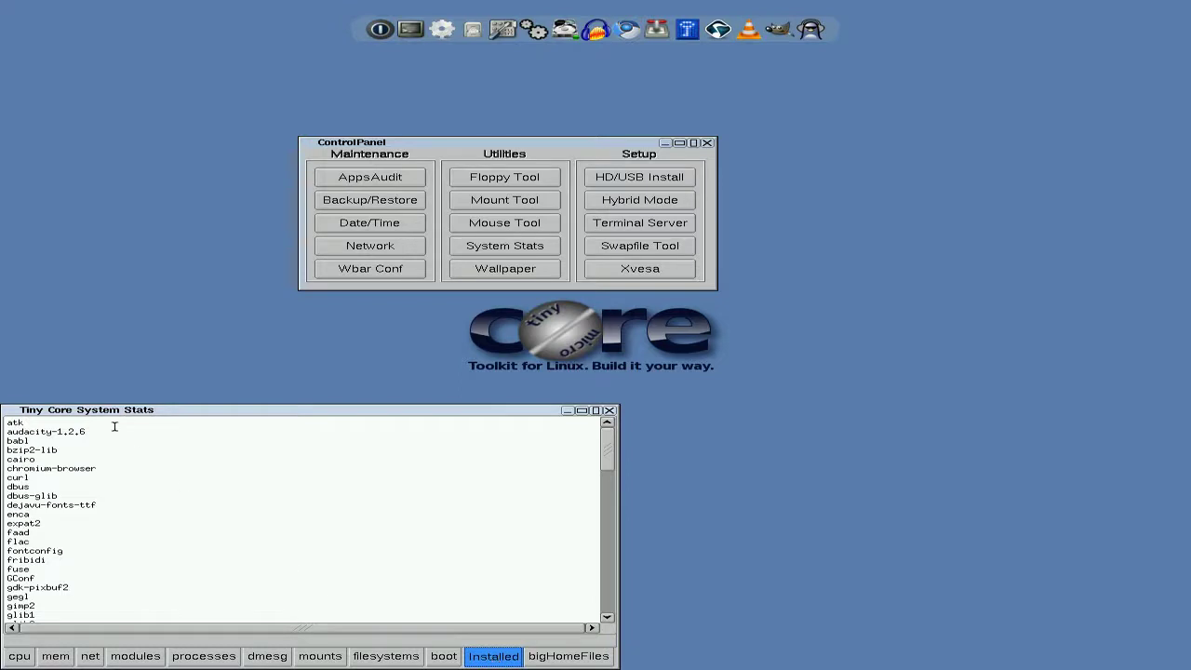
pyautogui.scroll(-7, 117, 426)
pyautogui.scroll(7, 124, 425)
pyautogui.click(444, 657)
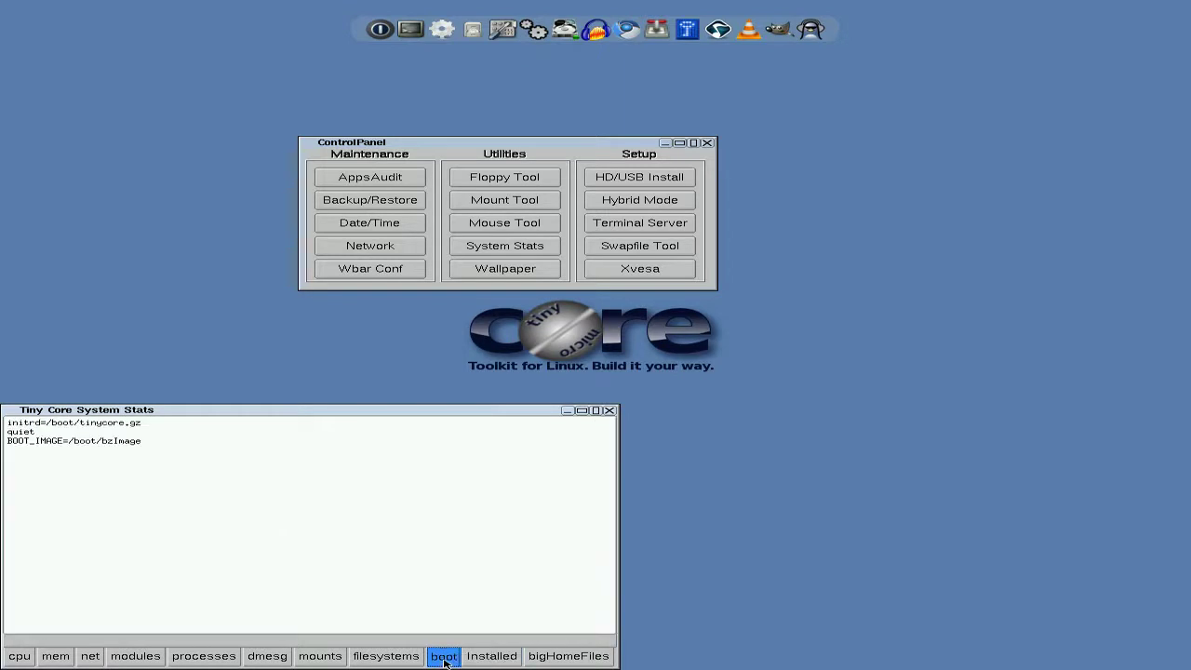
pyautogui.click(397, 657)
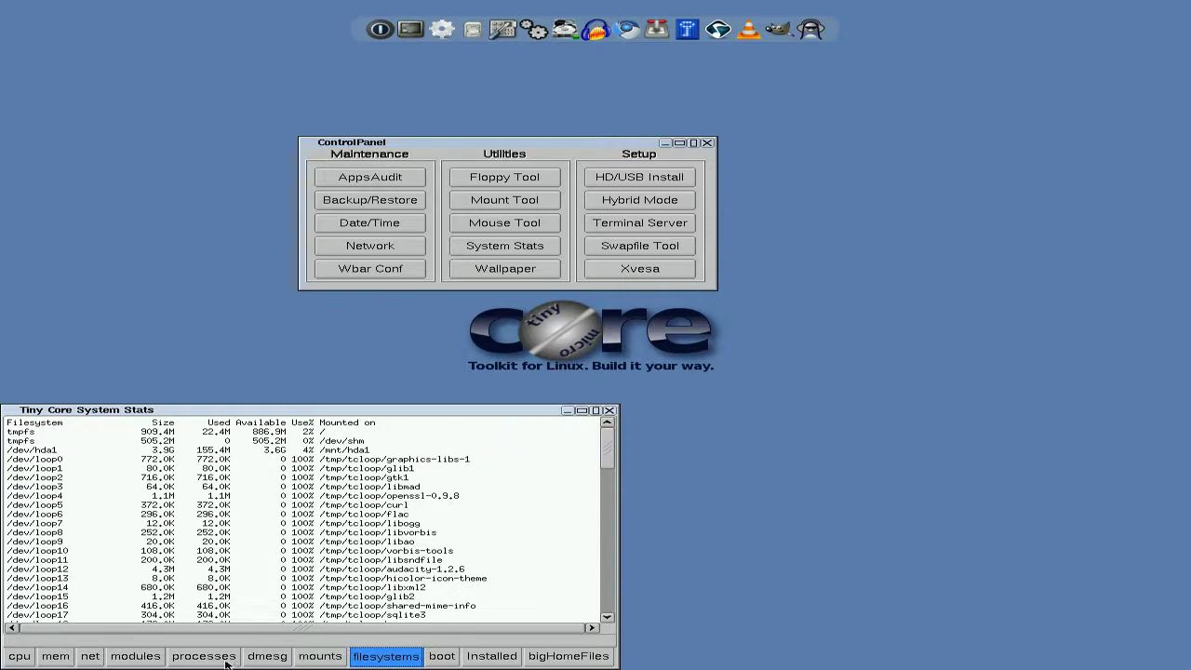
pyautogui.click(18, 658)
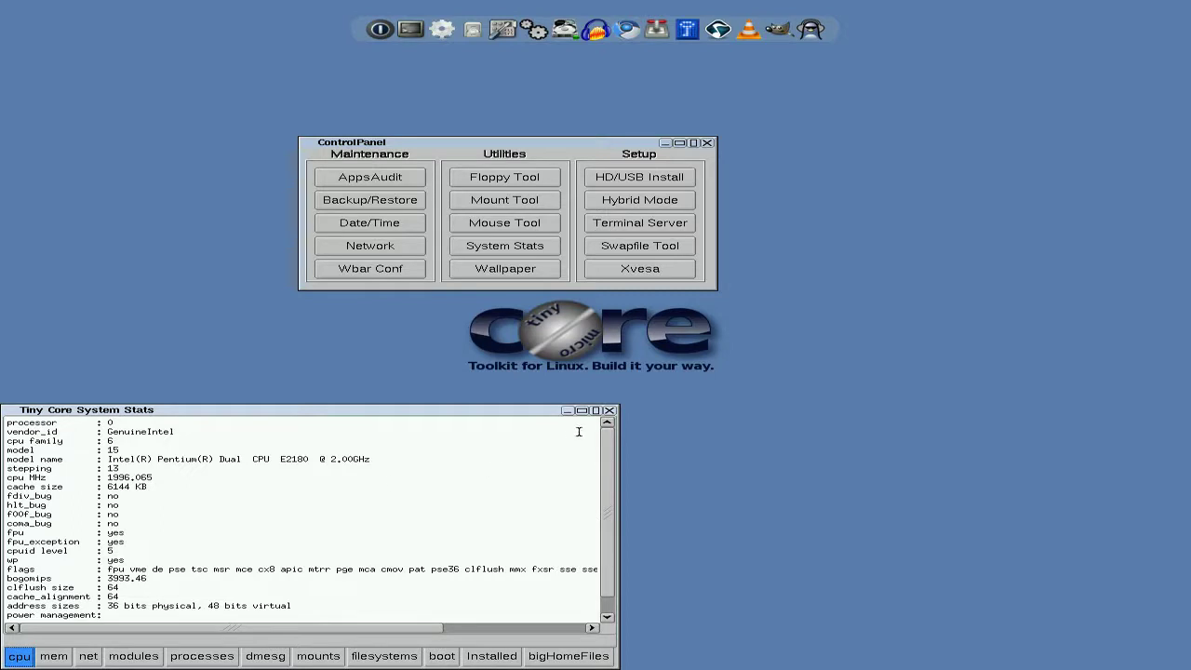
# Close the statistics viewer and set the desktop background colour to purple.
pyautogui.click(609, 411)
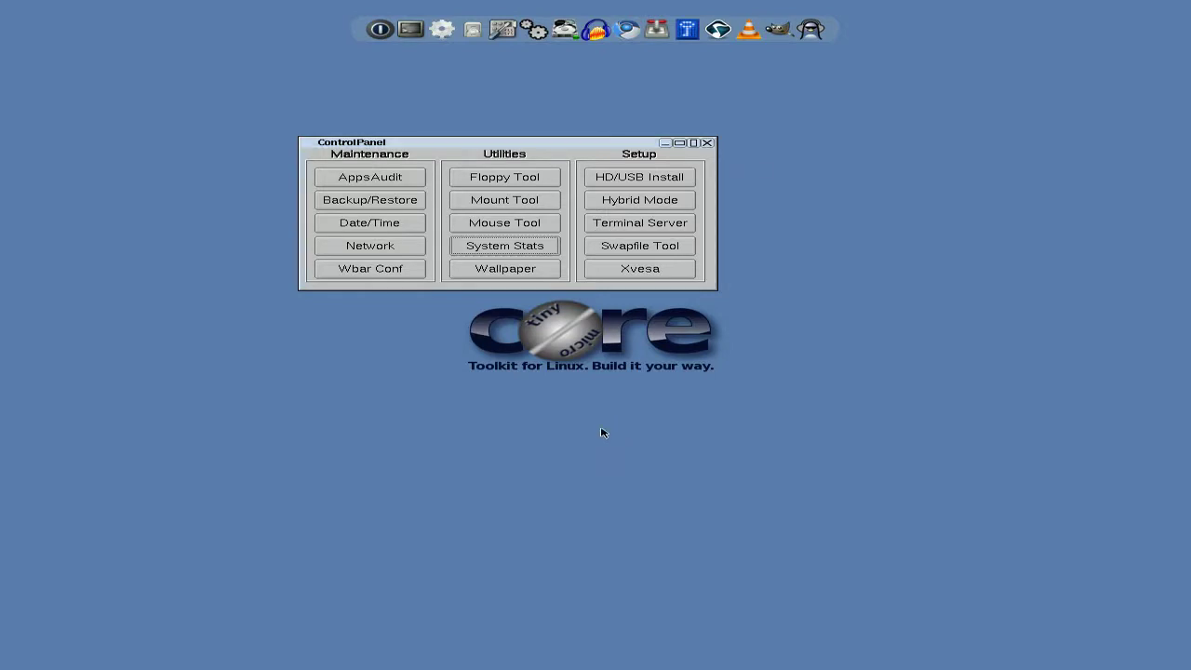
pyautogui.click(506, 275)
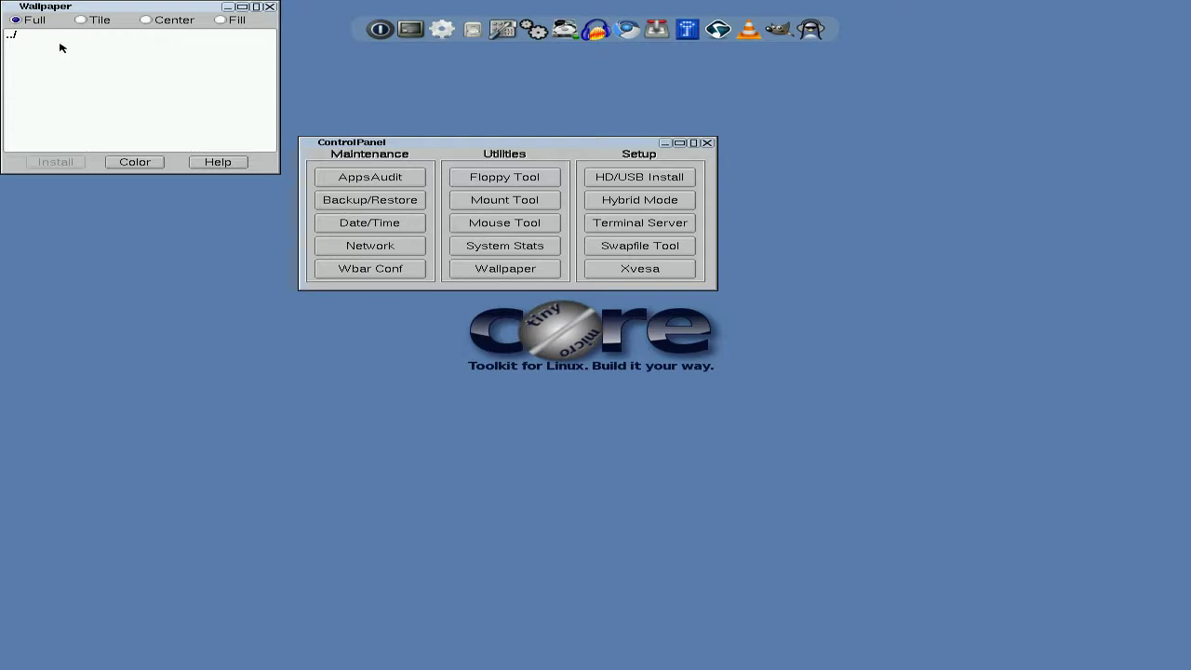
pyautogui.click(134, 162)
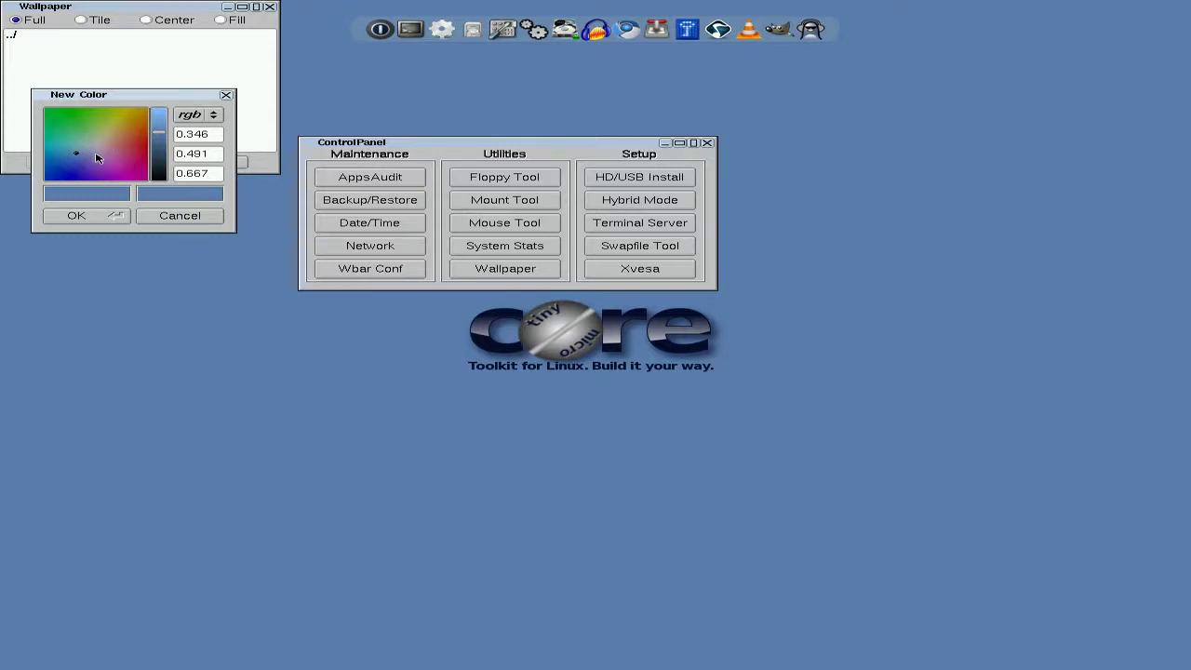
pyautogui.click(96, 155)
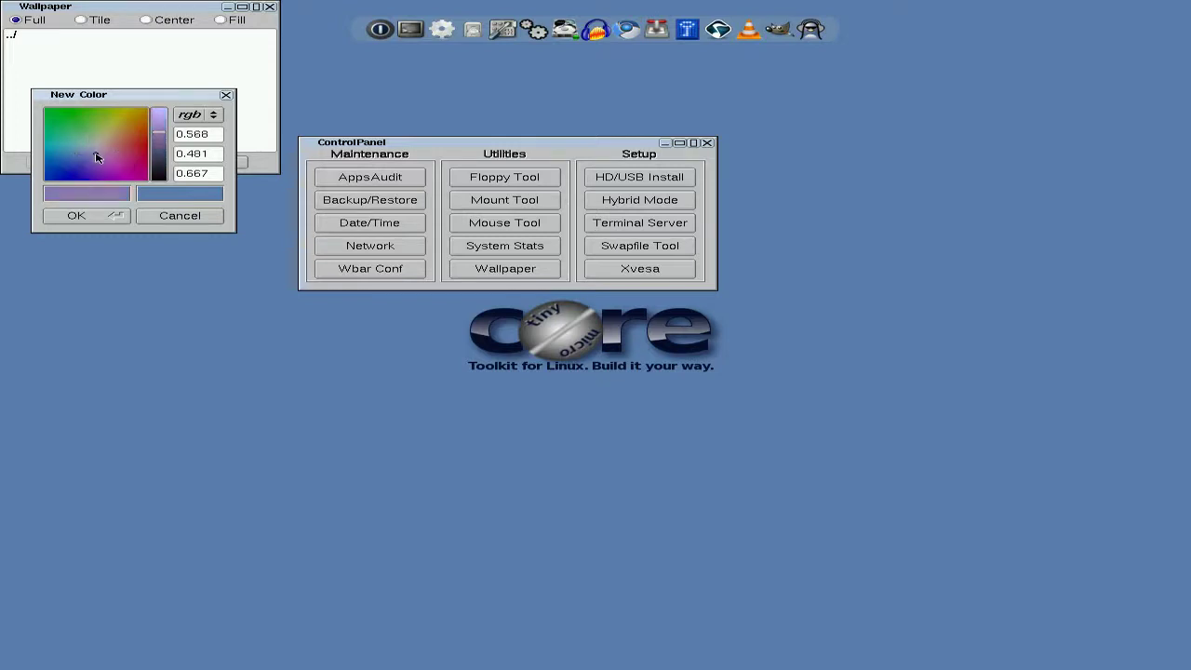
pyautogui.click(77, 215)
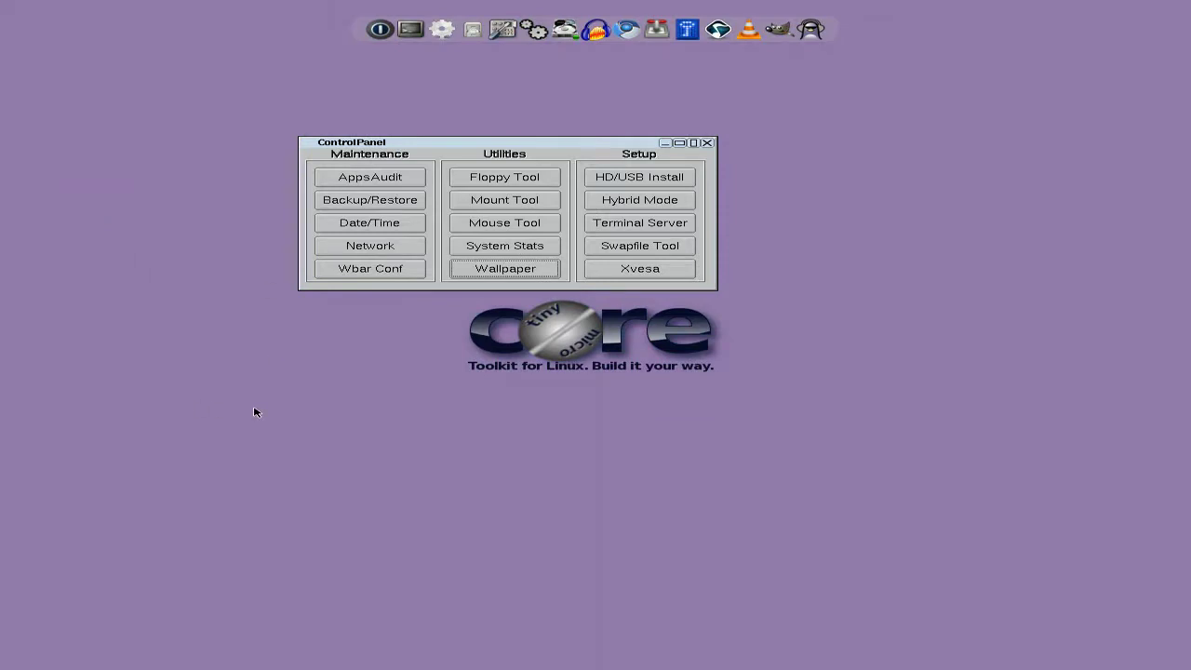
# Change the desktop background colour to blue (0.377, 0.474, 0.667).
pyautogui.click(463, 271)
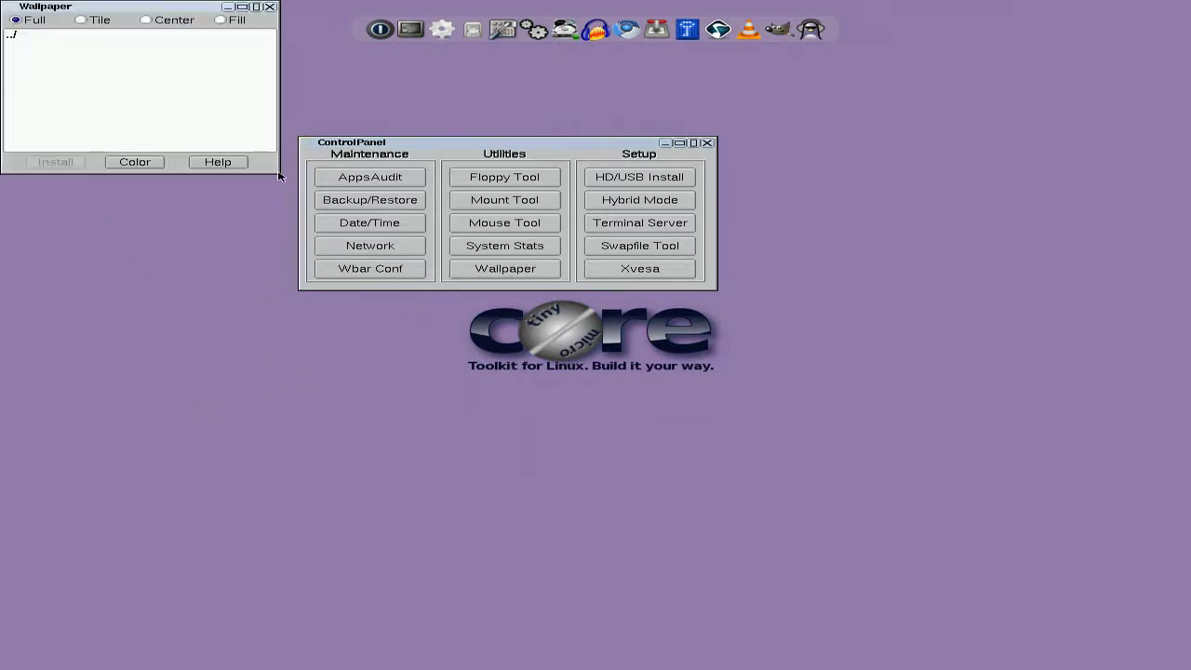
pyautogui.click(130, 164)
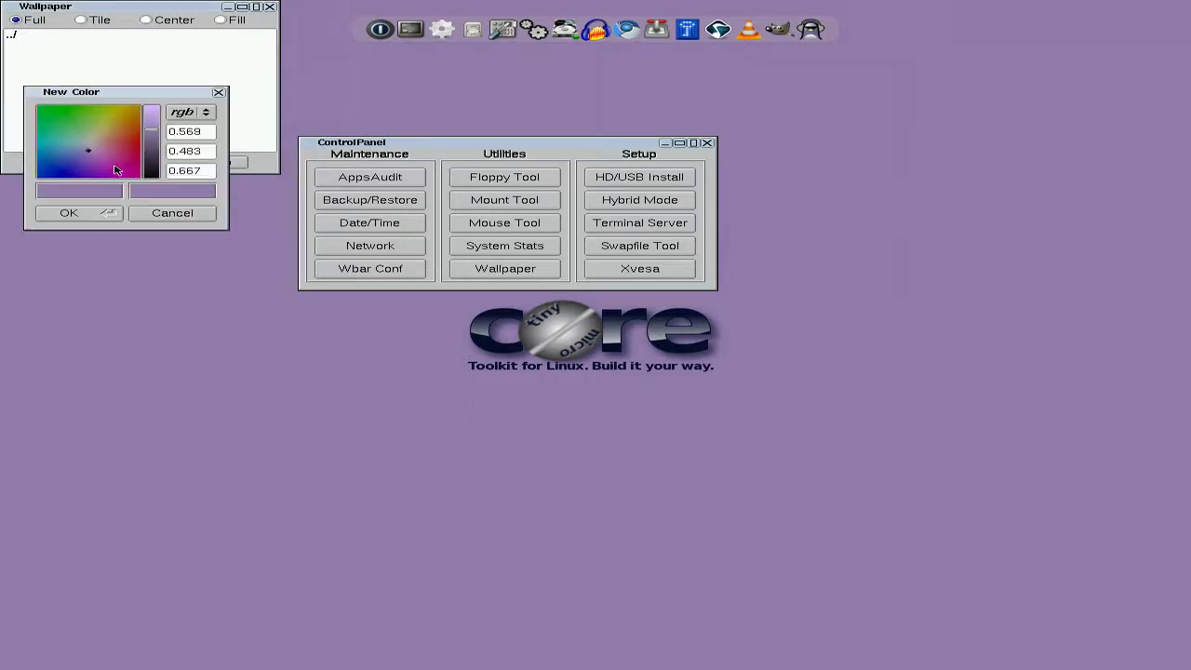
pyautogui.click(72, 151)
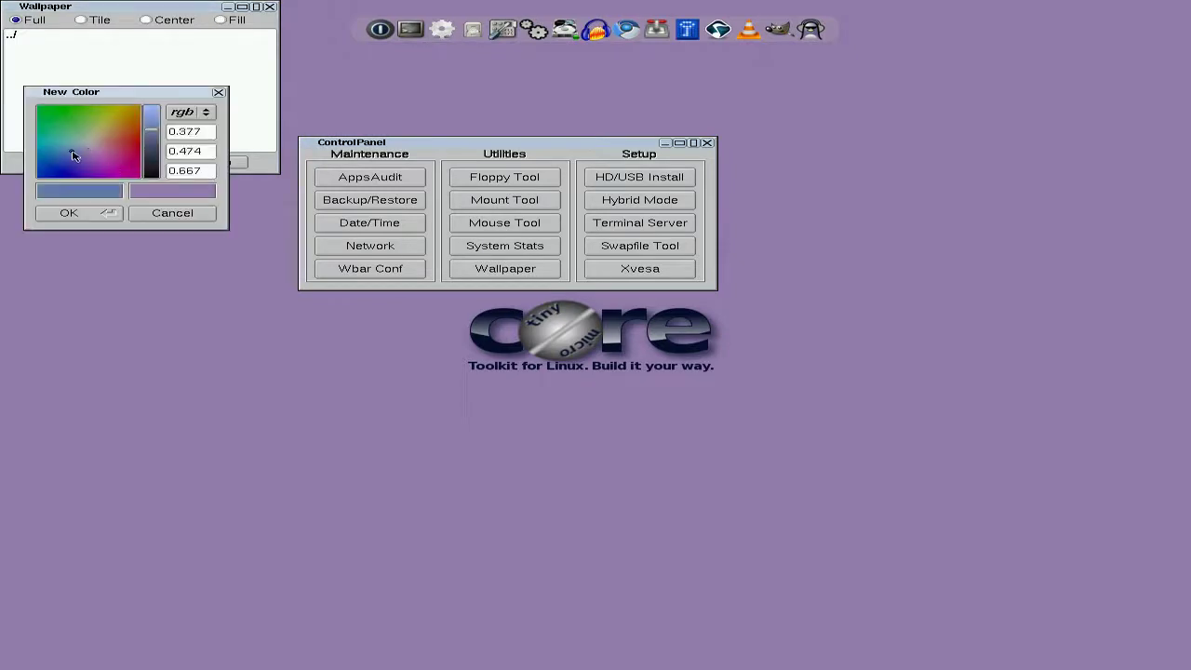
pyautogui.click(96, 216)
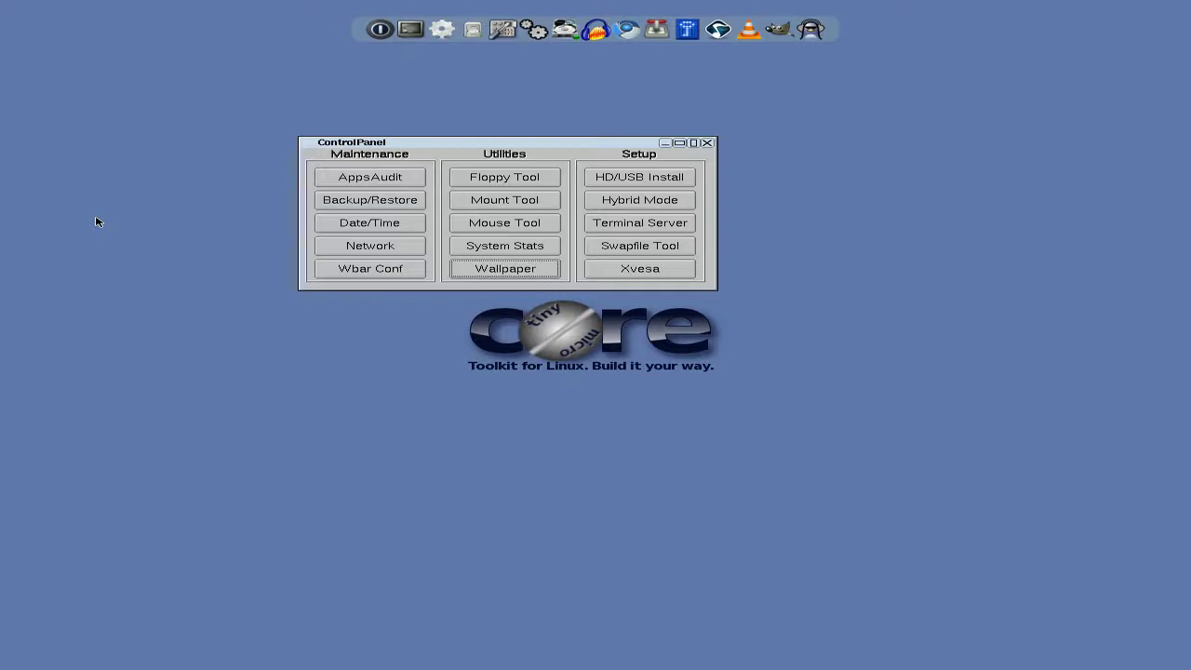
pyautogui.click(650, 180)
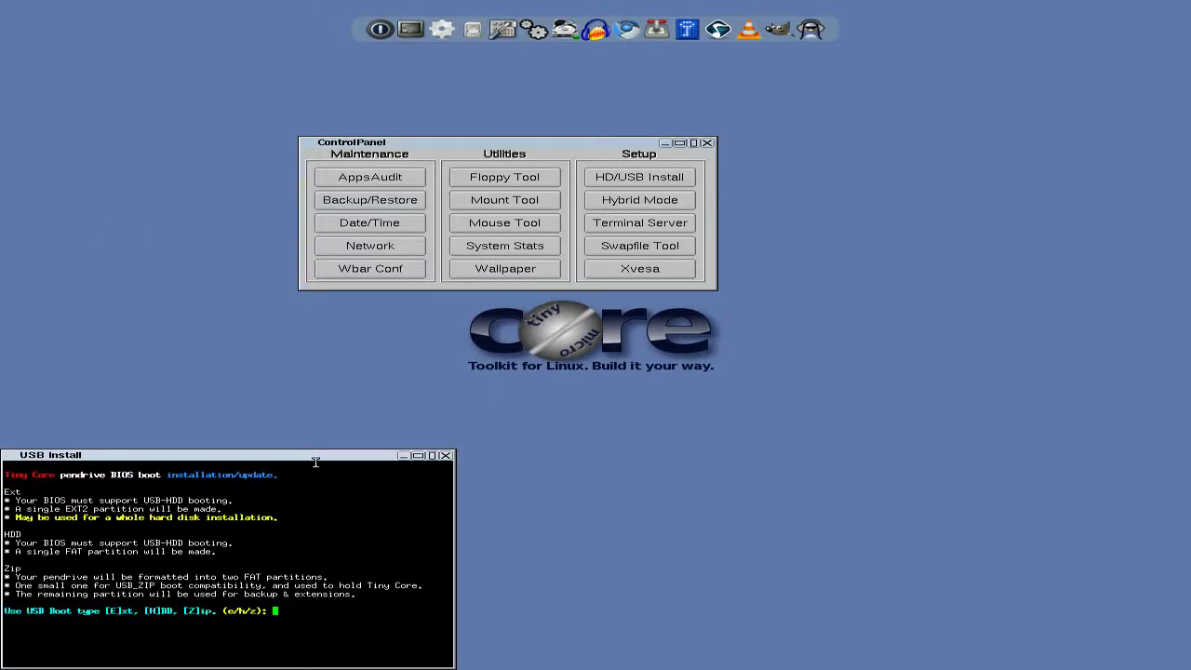
pyautogui.moveTo(317, 454); pyautogui.dragTo(575, 306)
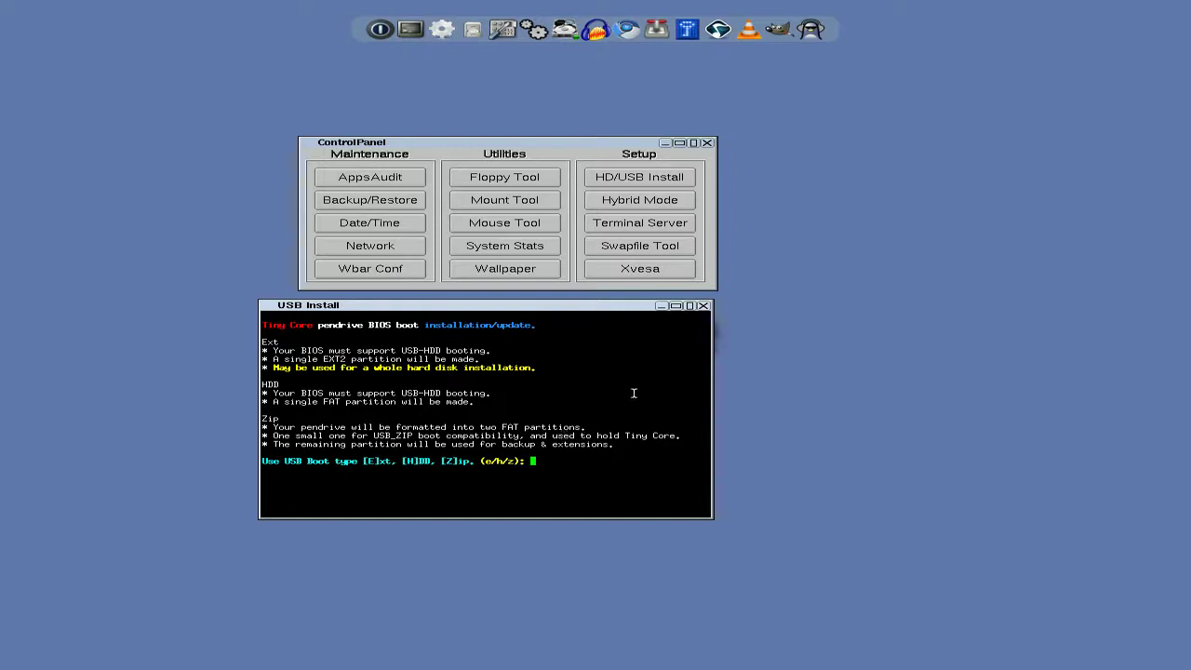
pyautogui.click(704, 306)
# Open and close the hybrid and Xvesa resolution setups, then close the Control Panel.
pyautogui.click(640, 201)
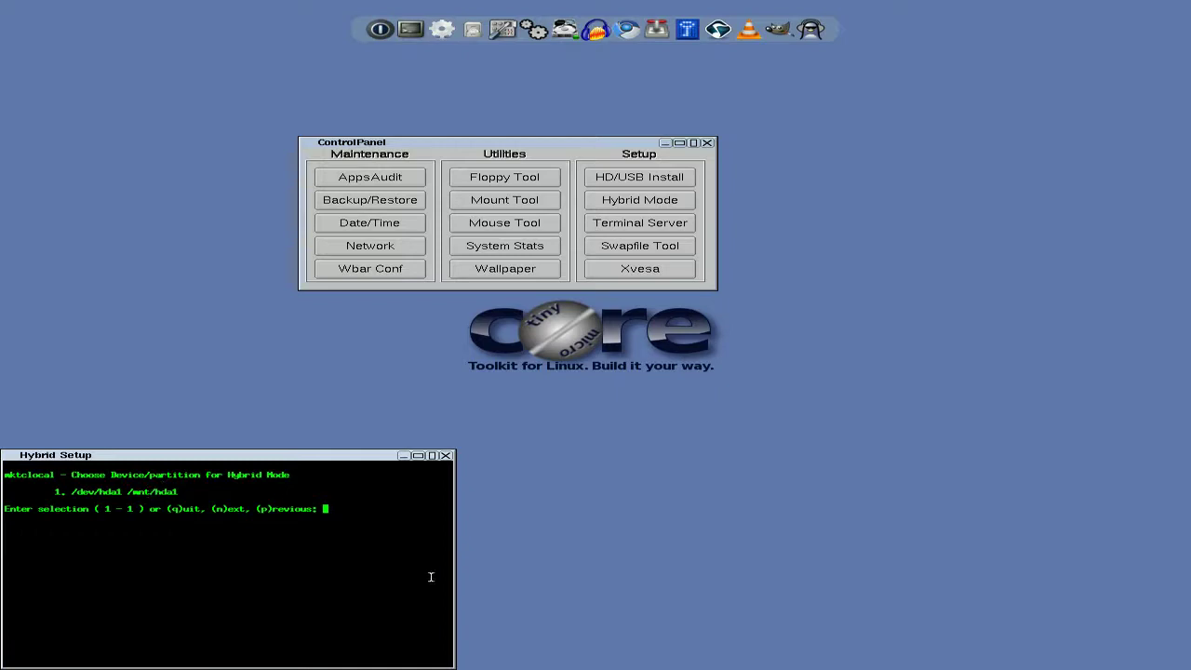
pyautogui.click(445, 455)
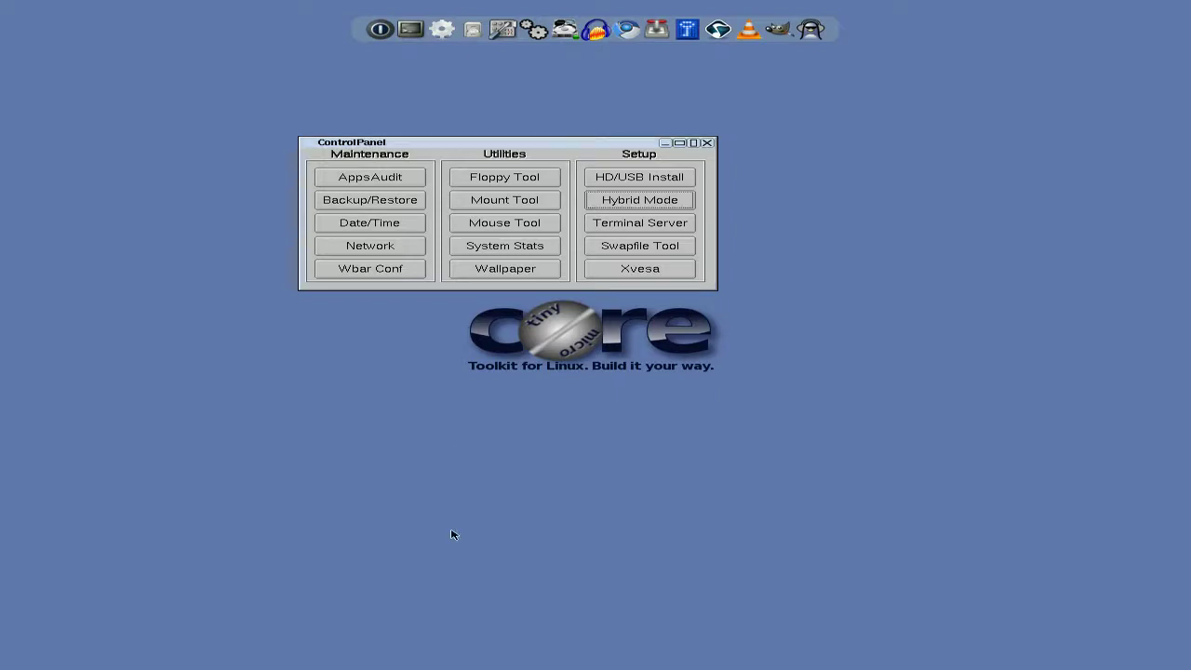
pyautogui.click(628, 272)
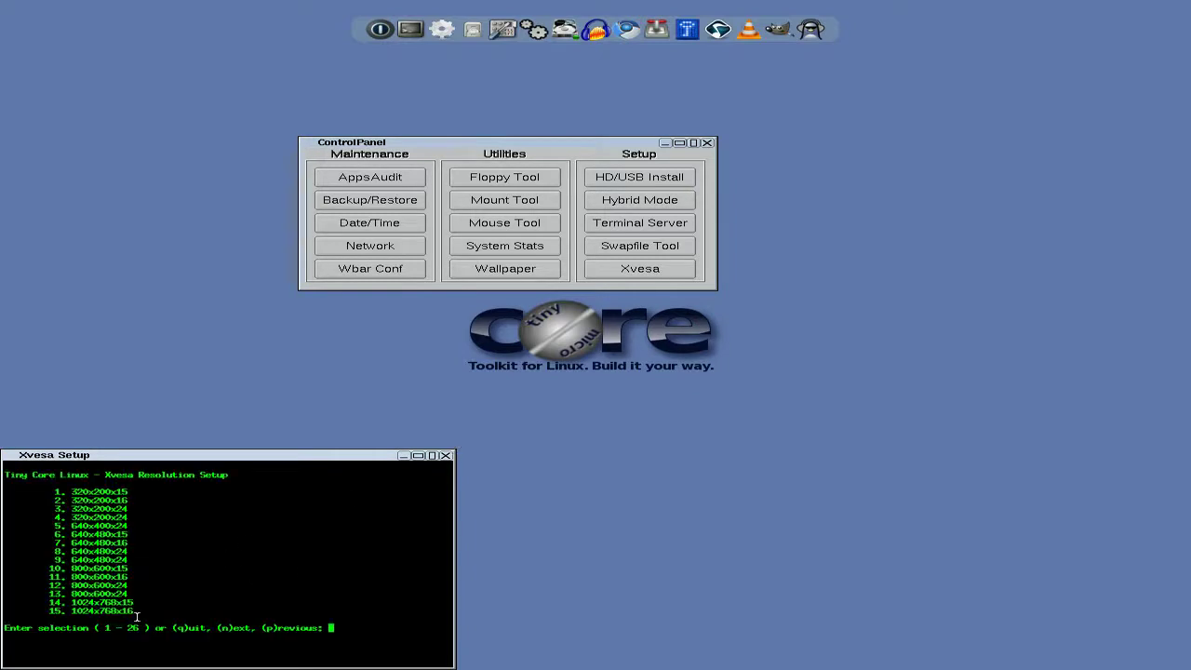
pyautogui.click(446, 456)
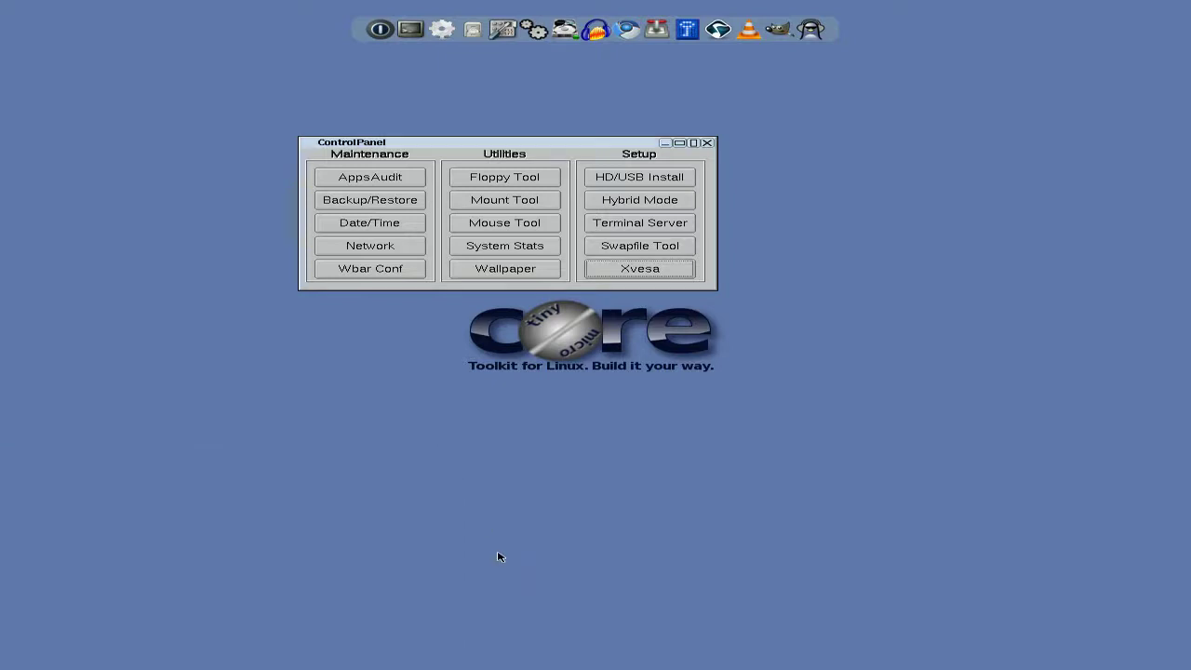
pyautogui.click(707, 144)
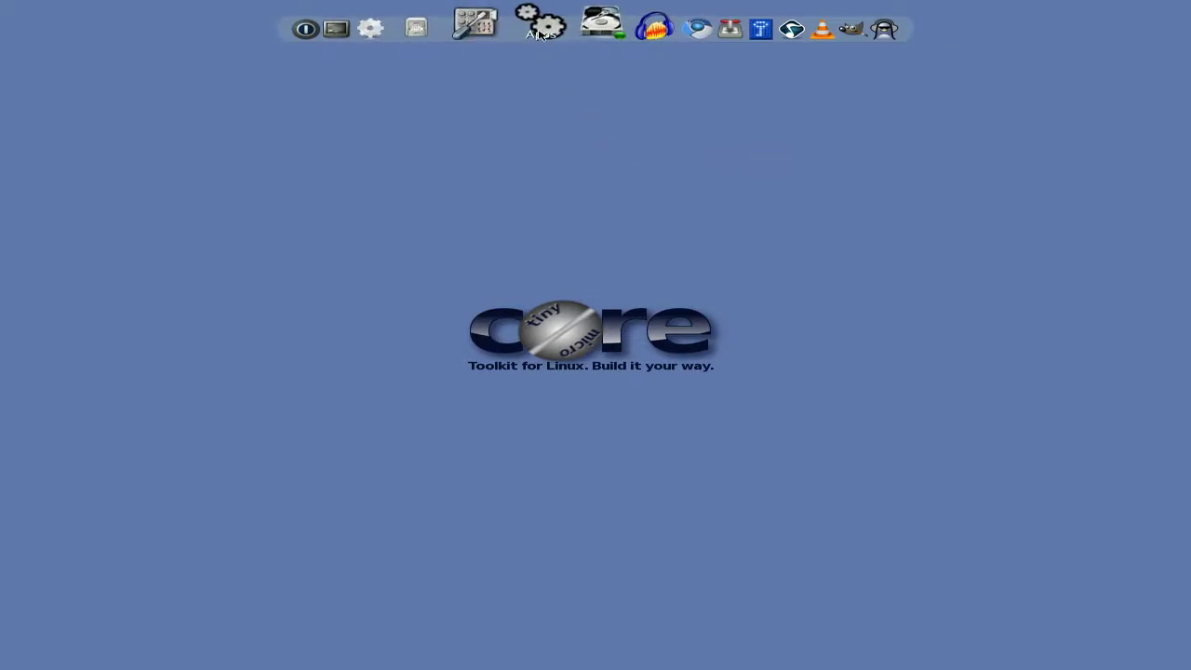
# Connect the Apps browser to the repository and install abiword.tcz with its wv.tcz dependency.
pyautogui.click(539, 30)
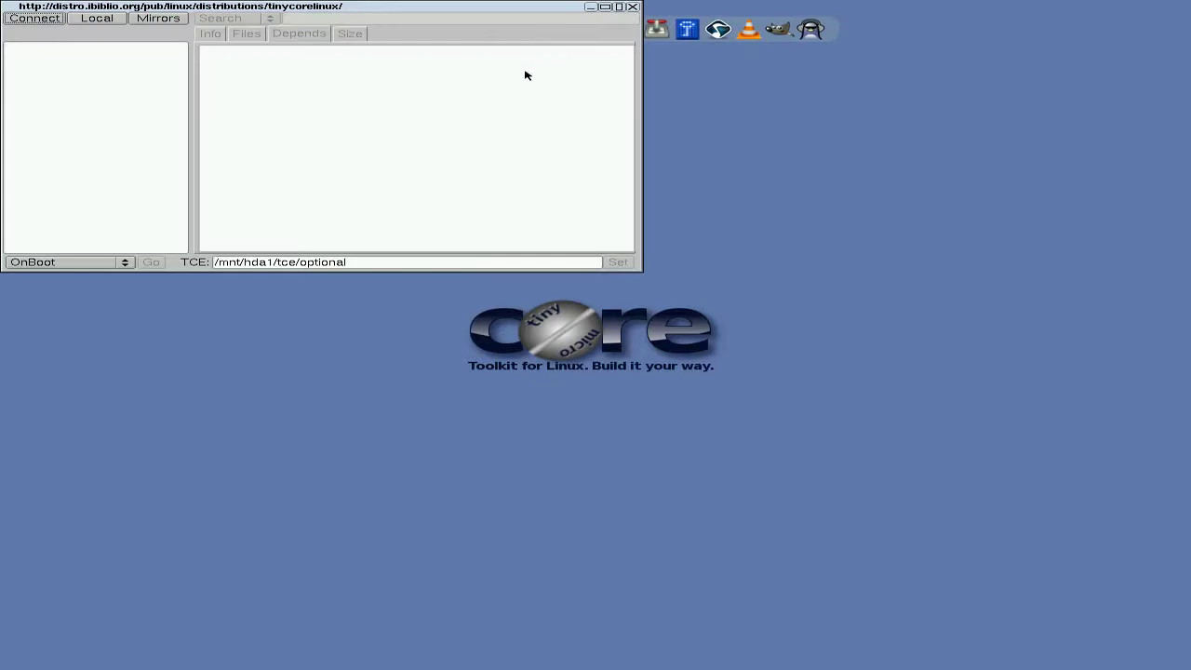
pyautogui.moveTo(420, 10); pyautogui.dragTo(638, 67)
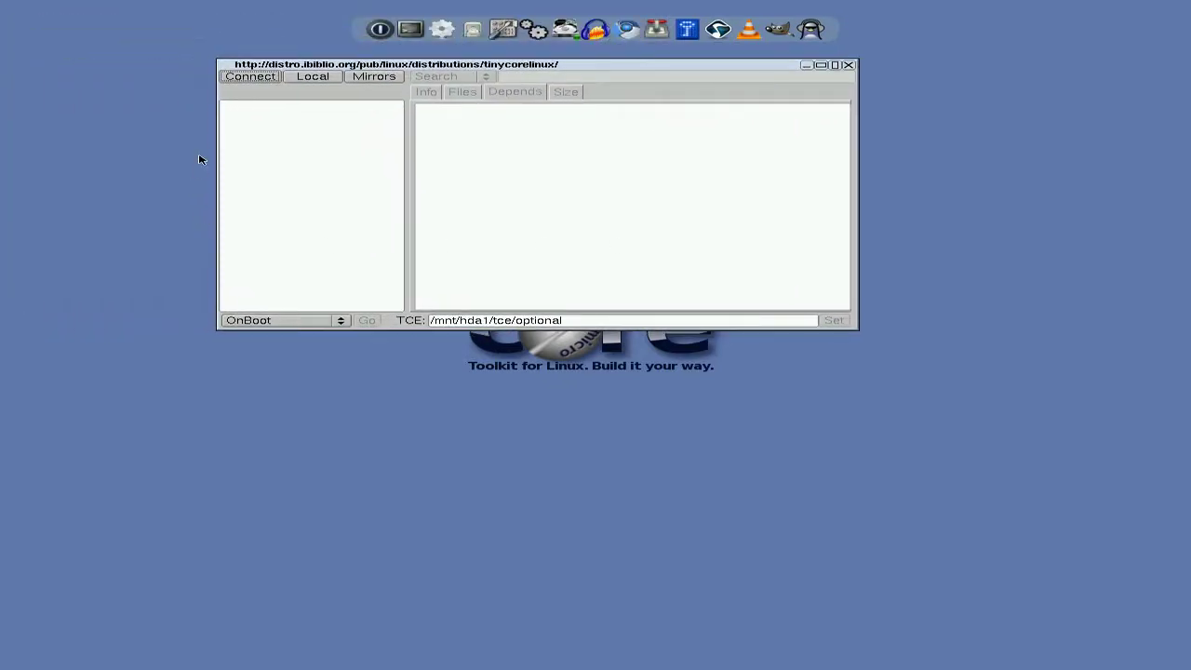
pyautogui.click(242, 76)
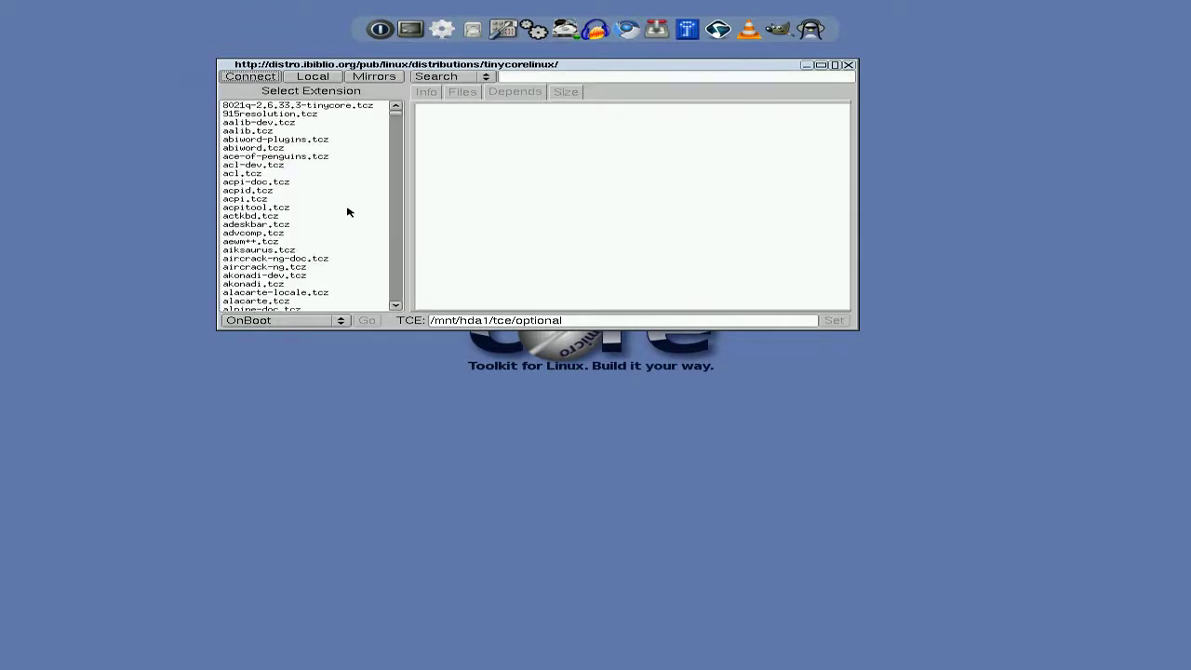
pyautogui.scroll(-5, 354, 205)
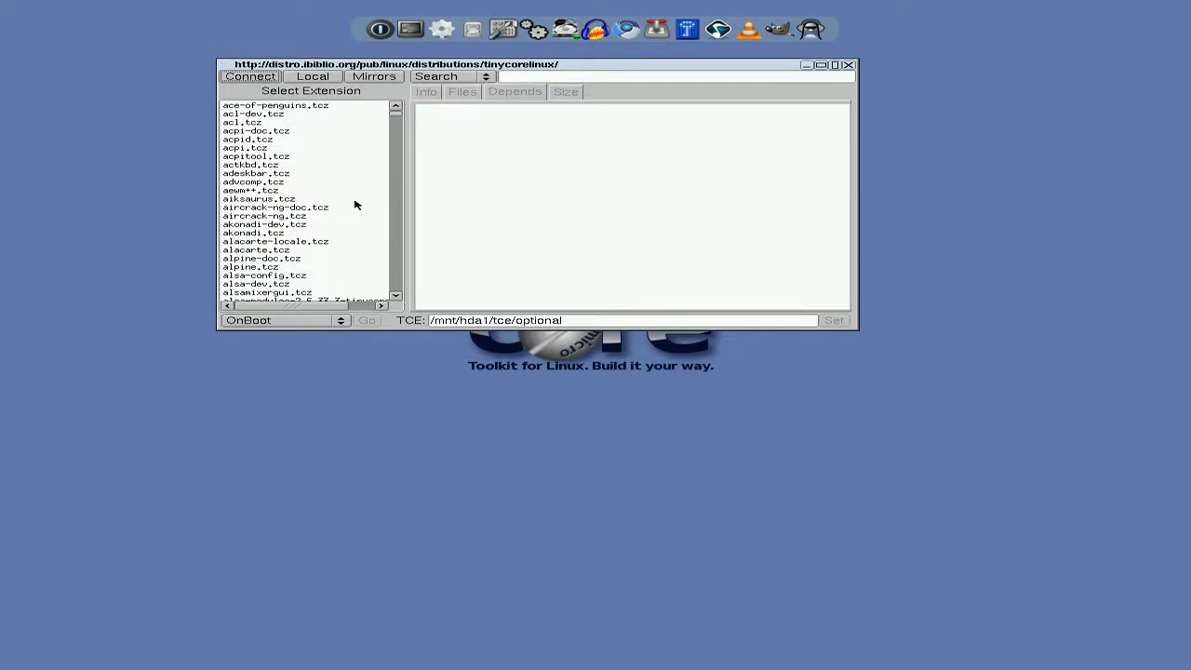
pyautogui.scroll(-5, 355, 204)
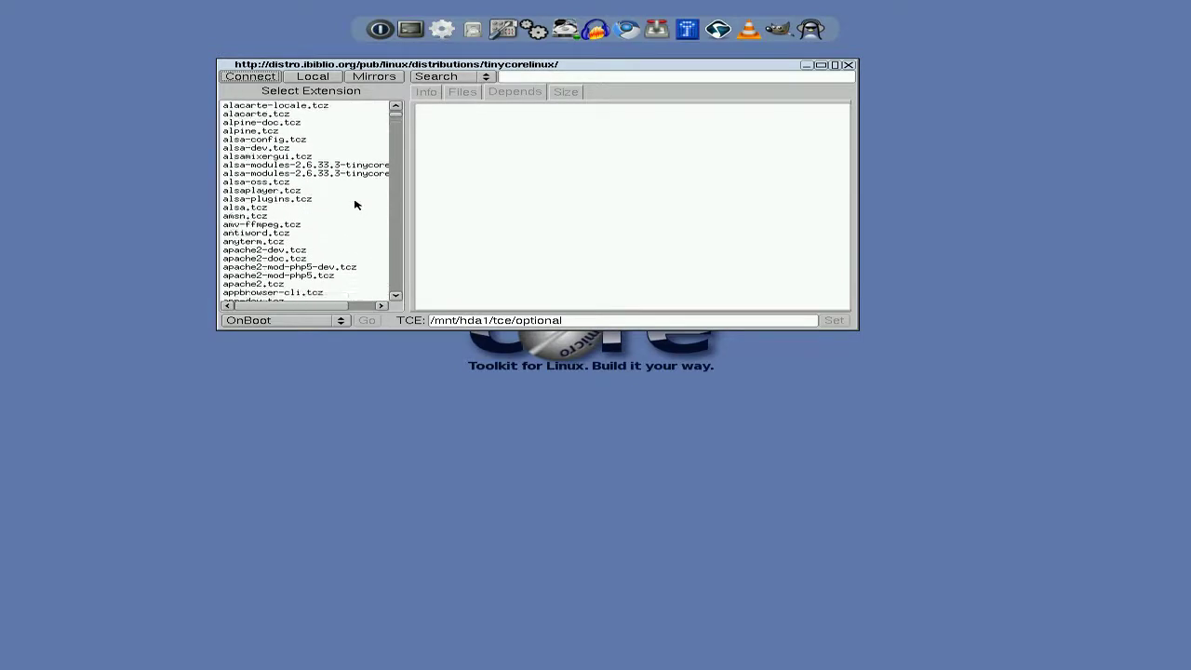
pyautogui.scroll(-4, 354, 205)
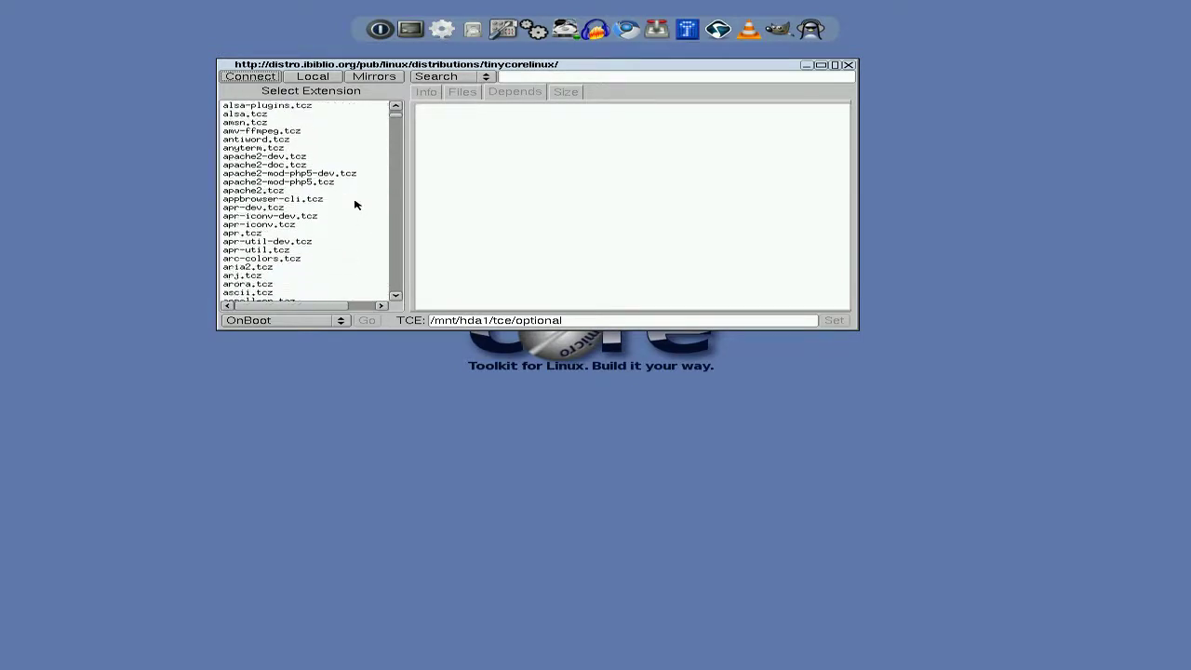
pyautogui.scroll(10, 354, 205)
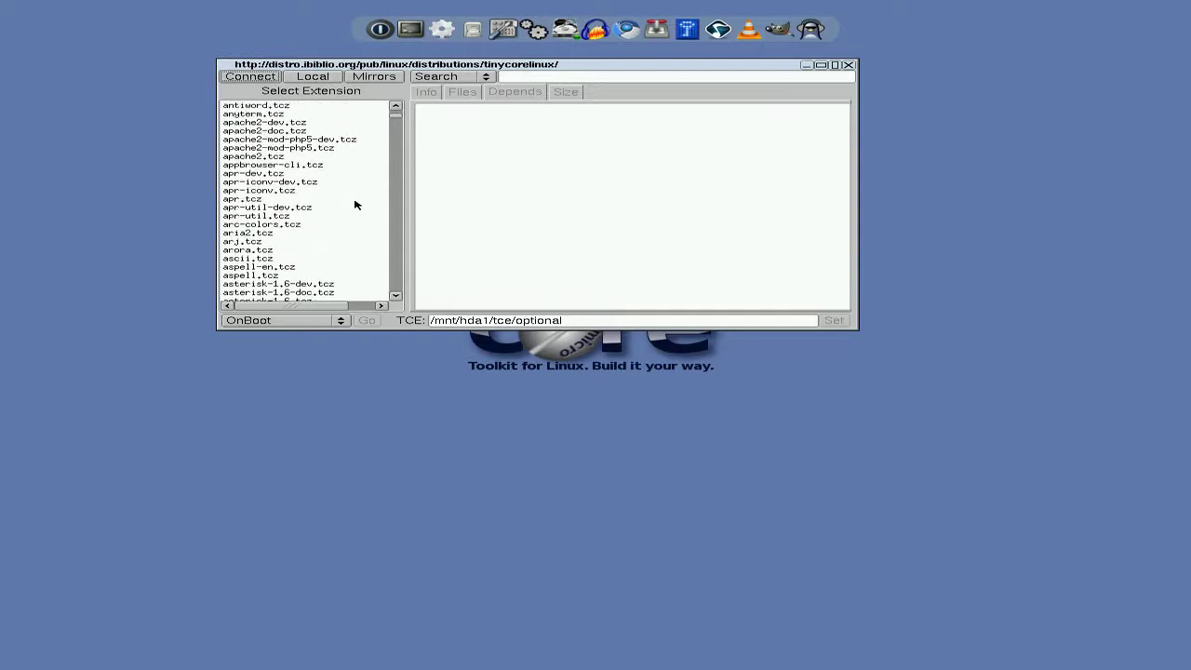
pyautogui.scroll(5, 355, 205)
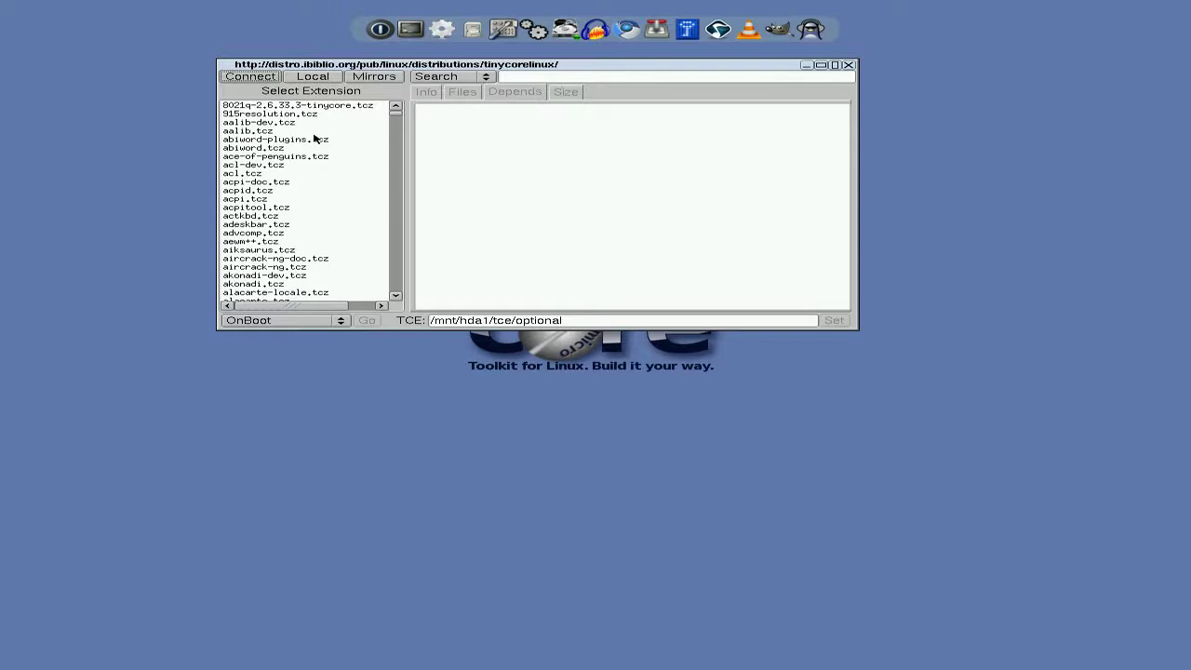
pyautogui.click(280, 149)
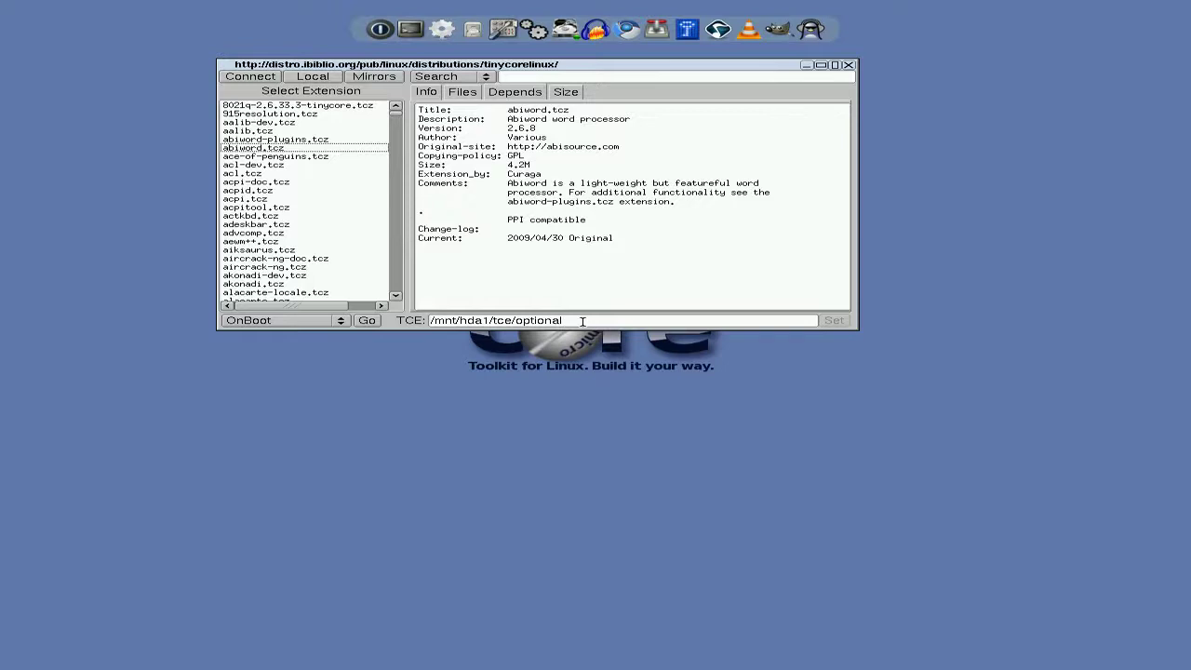
pyautogui.click(367, 321)
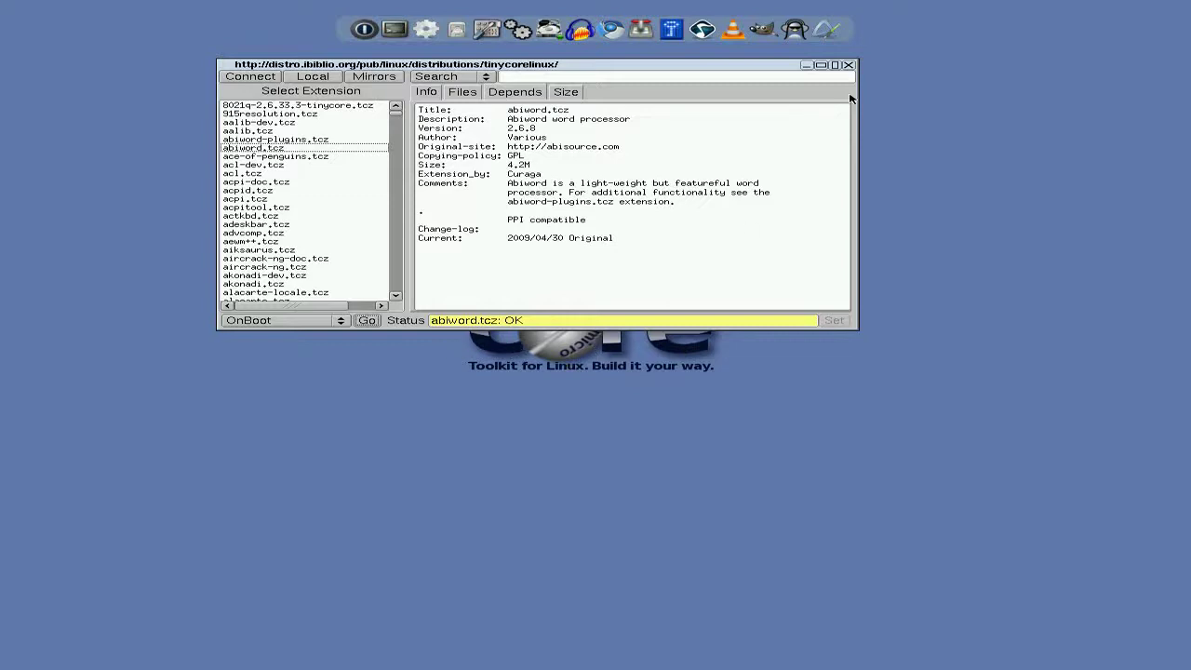
pyautogui.click(847, 65)
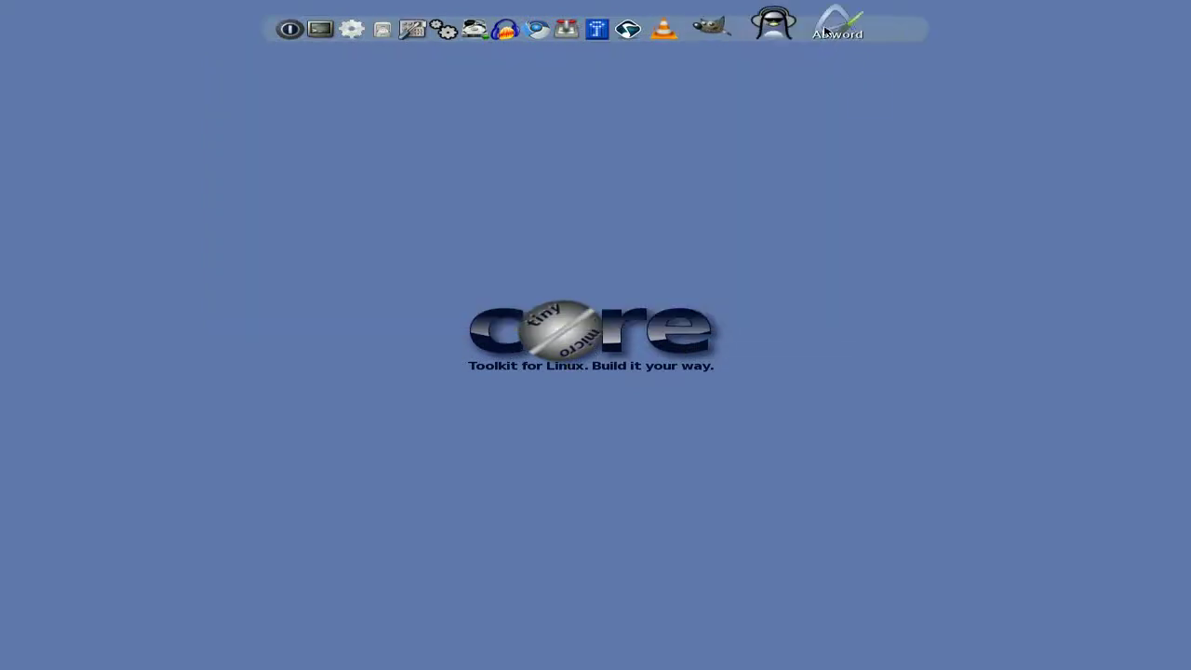
pyautogui.click(830, 31)
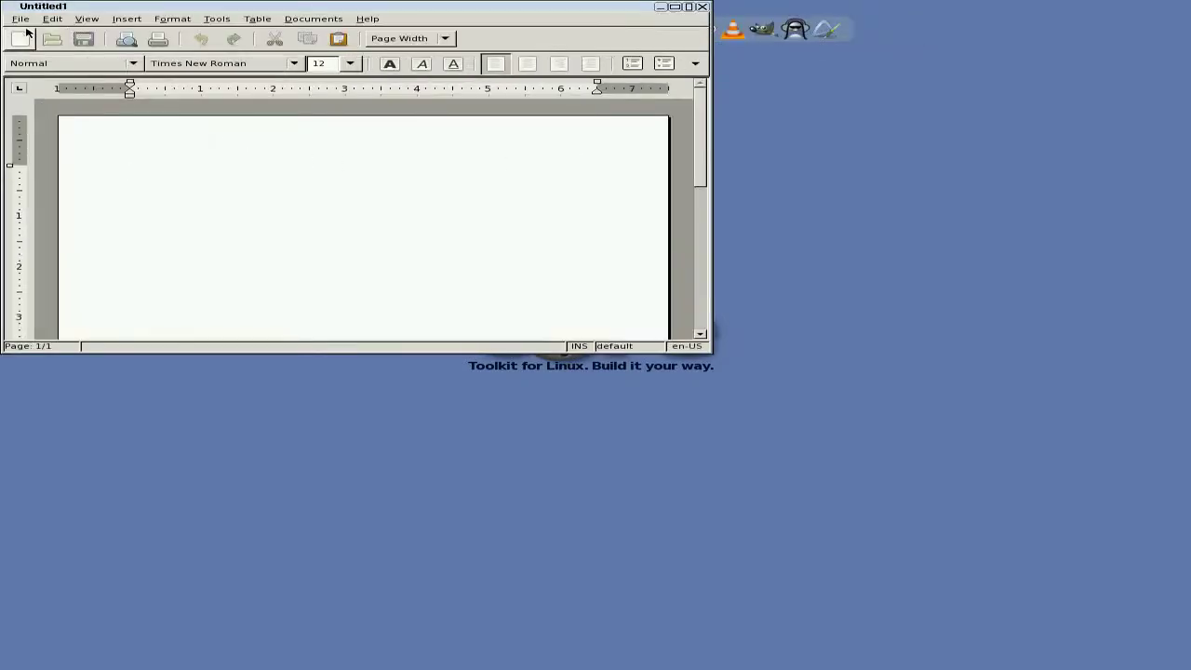
pyautogui.click(19, 19)
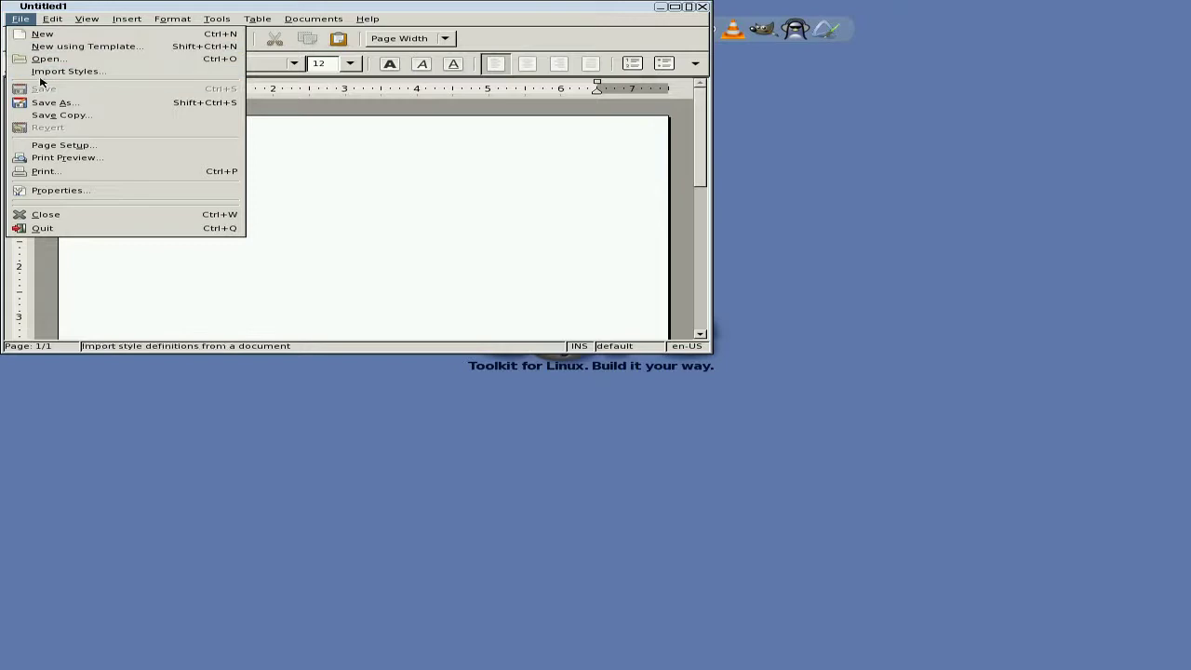
pyautogui.click(53, 103)
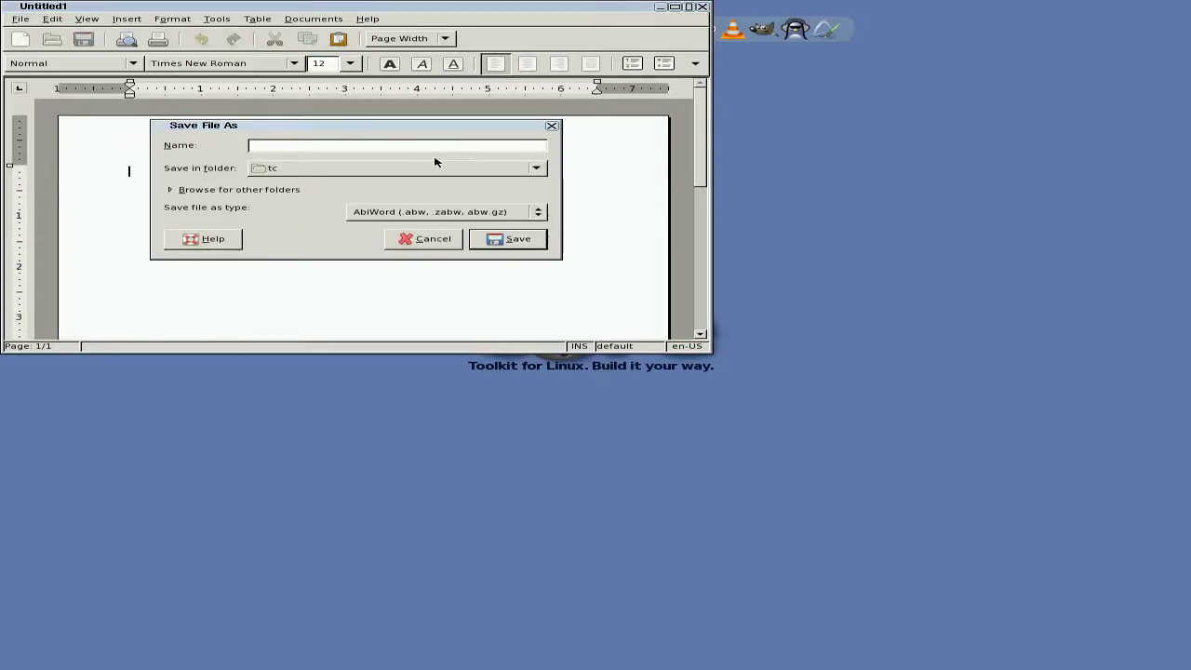
pyautogui.click(538, 214)
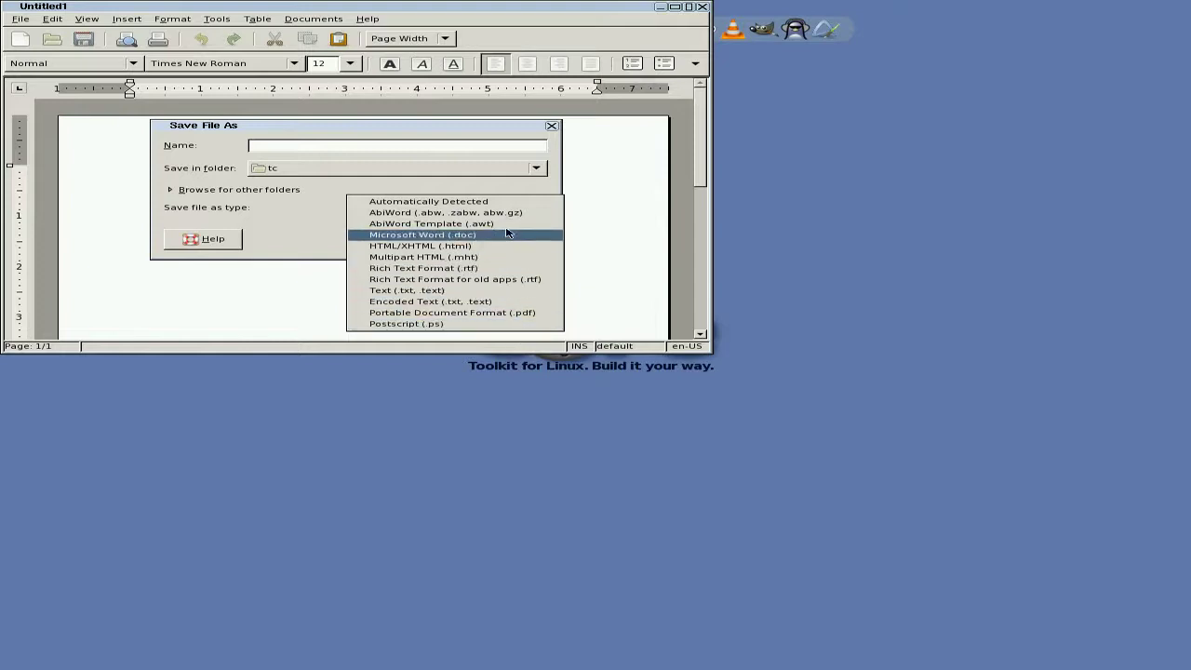
pyautogui.click(584, 197)
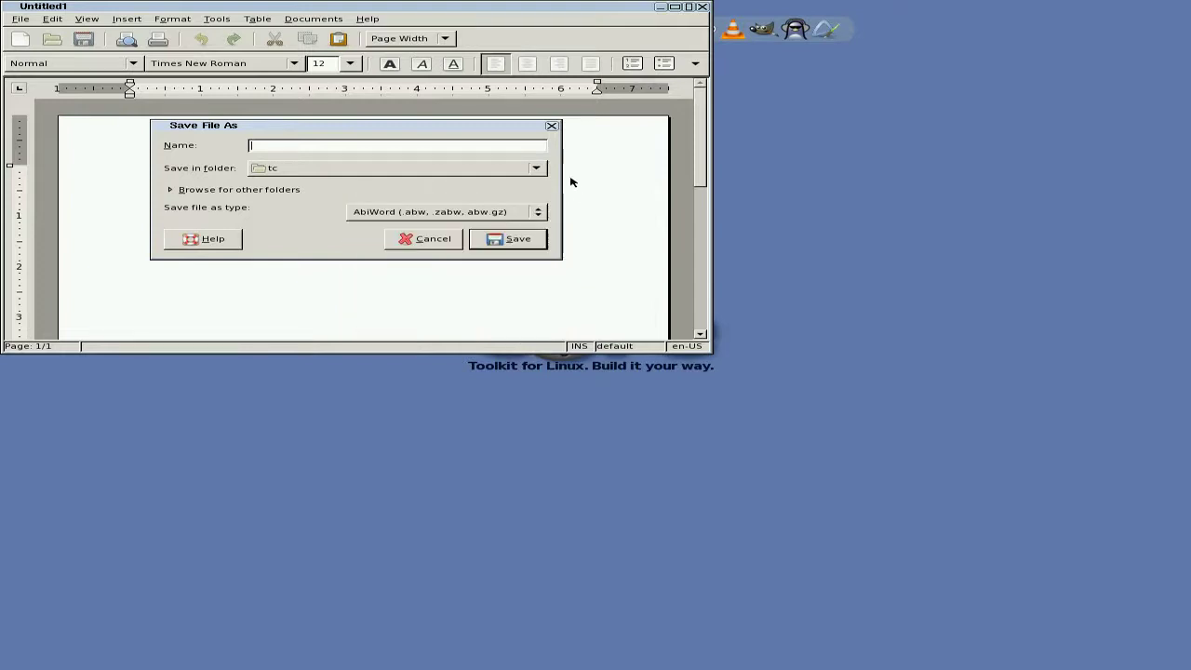
pyautogui.click(551, 127)
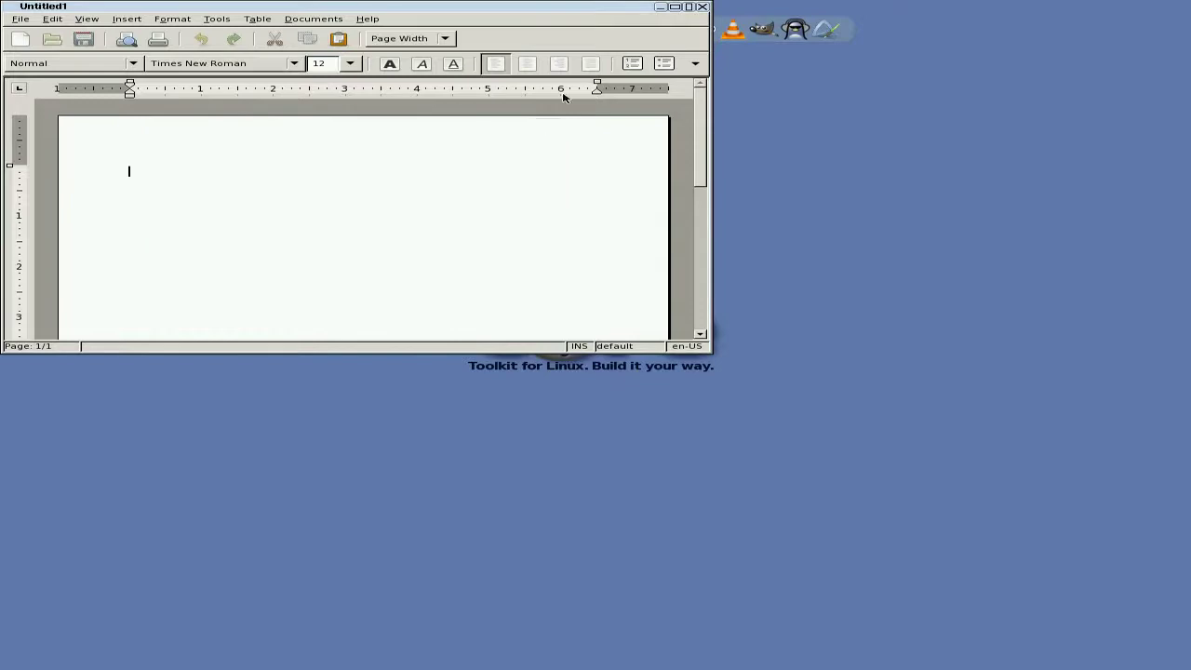
pyautogui.click(701, 7)
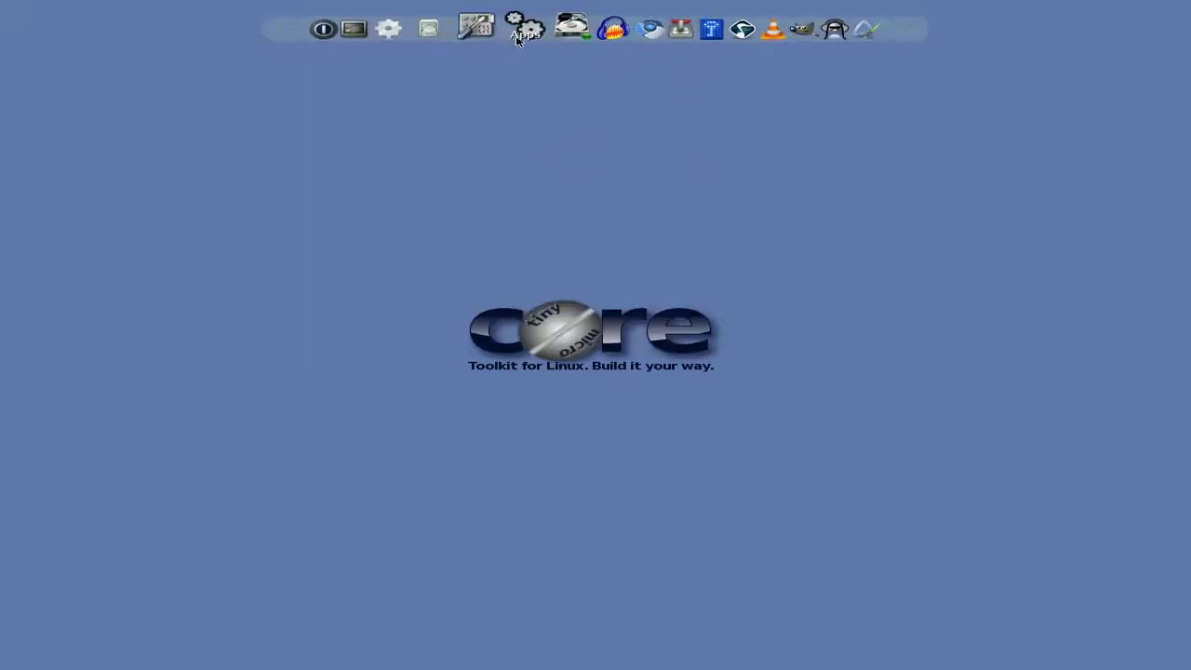
# Install abiword-plugins.tcz with its libwmf.tcz dependency from the Apps browser, then close it.
pyautogui.click(517, 36)
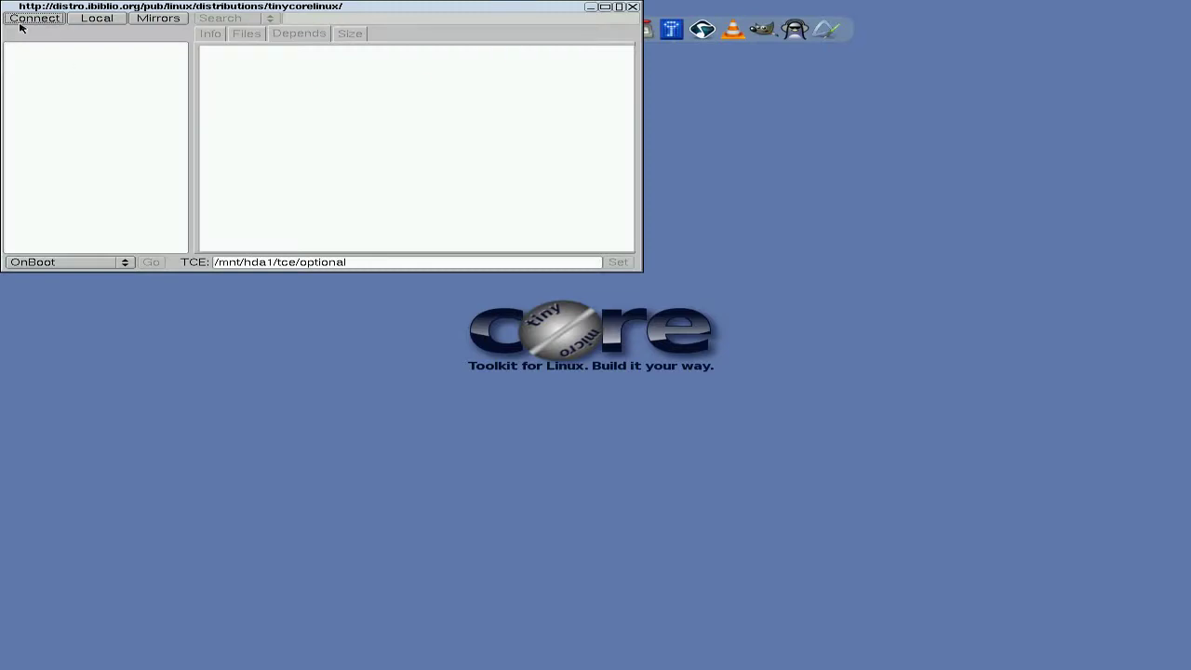
pyautogui.click(26, 19)
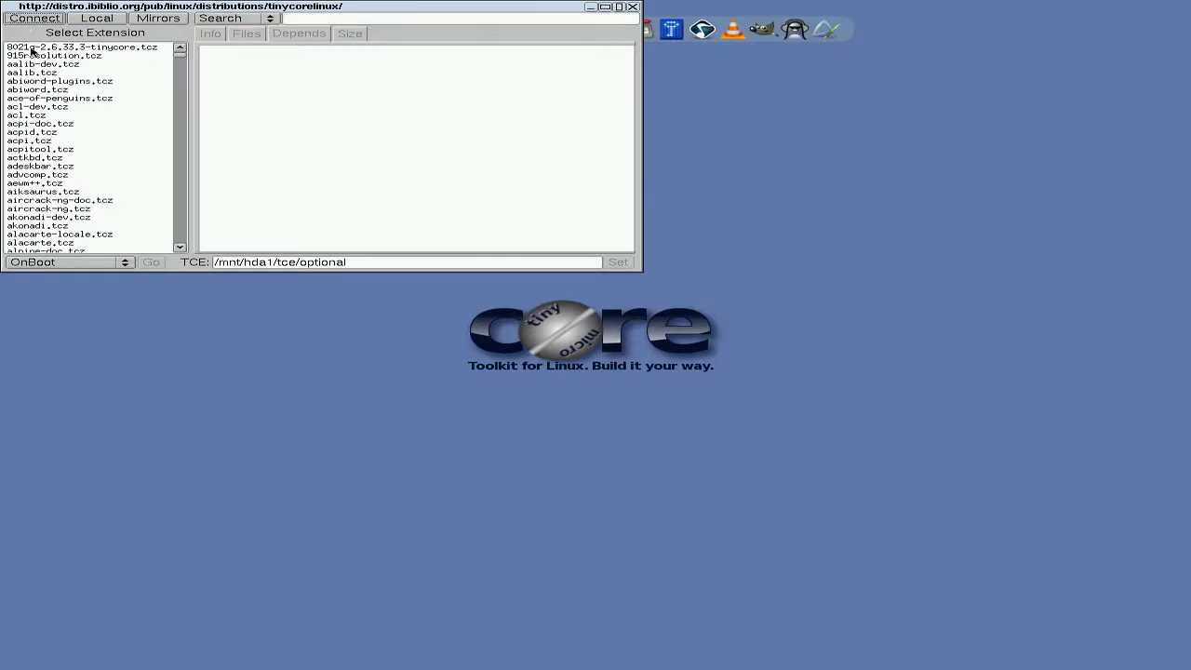
pyautogui.click(48, 82)
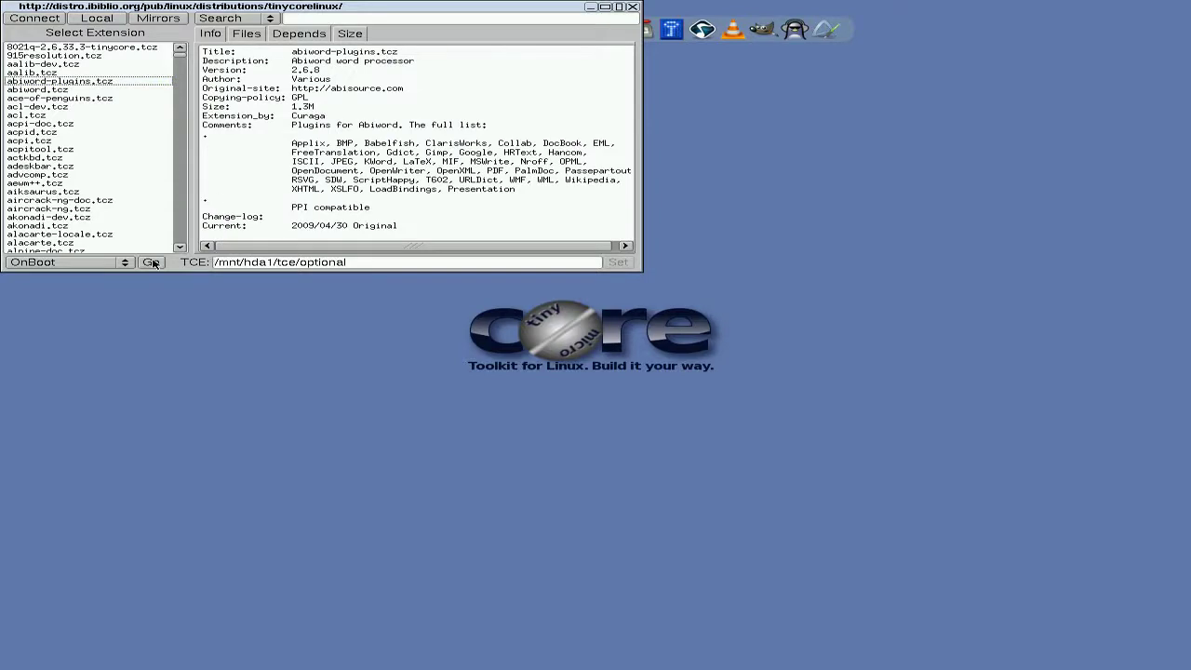
pyautogui.click(151, 263)
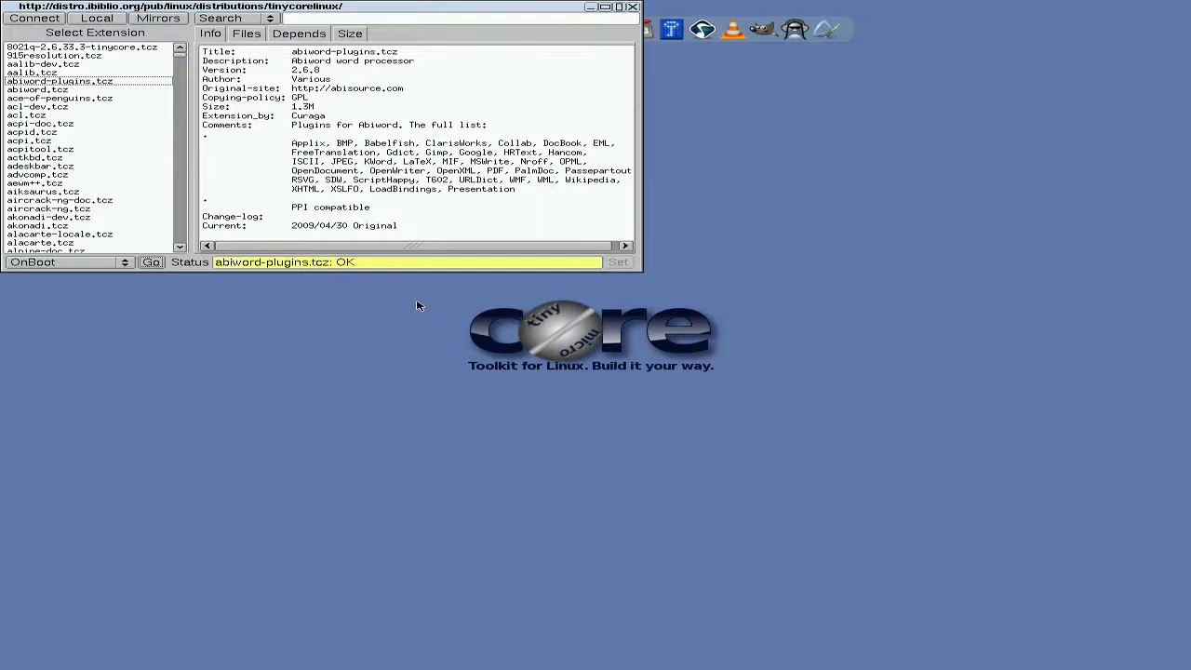
pyautogui.click(633, 7)
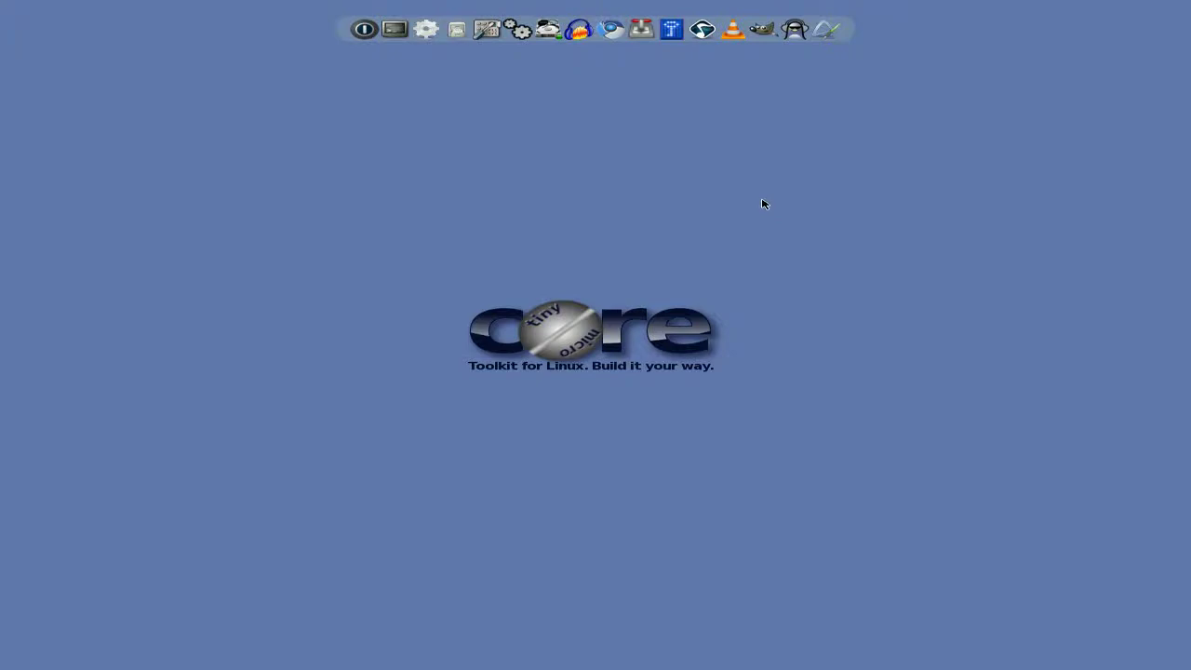
pyautogui.click(830, 23)
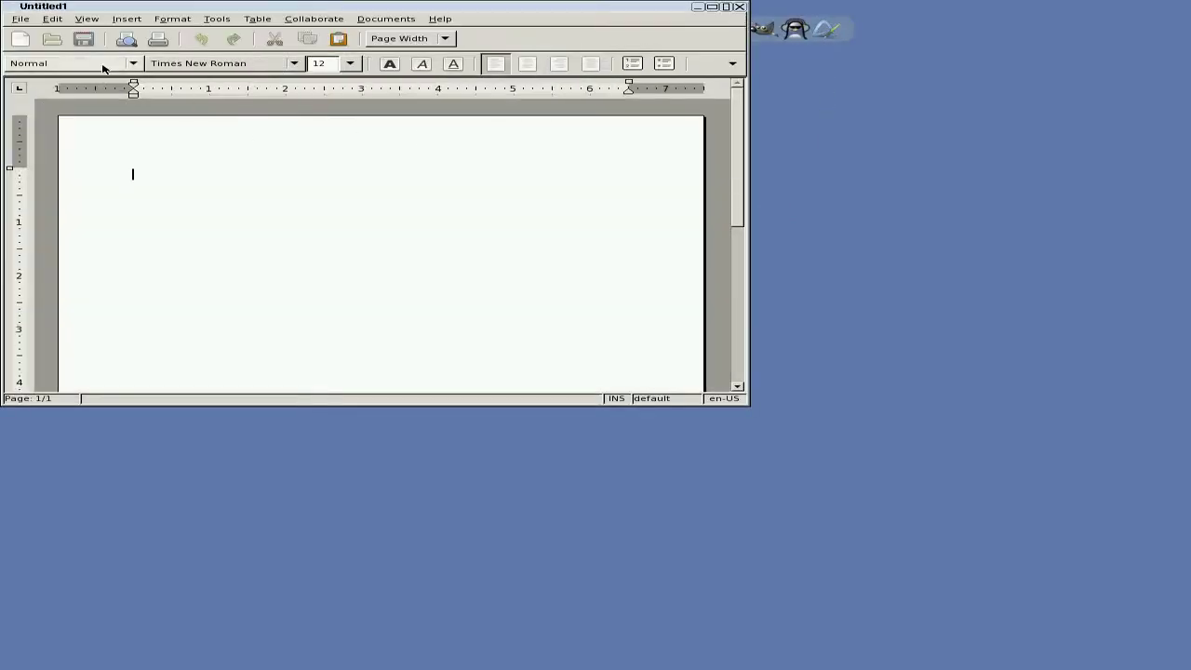
pyautogui.click(20, 18)
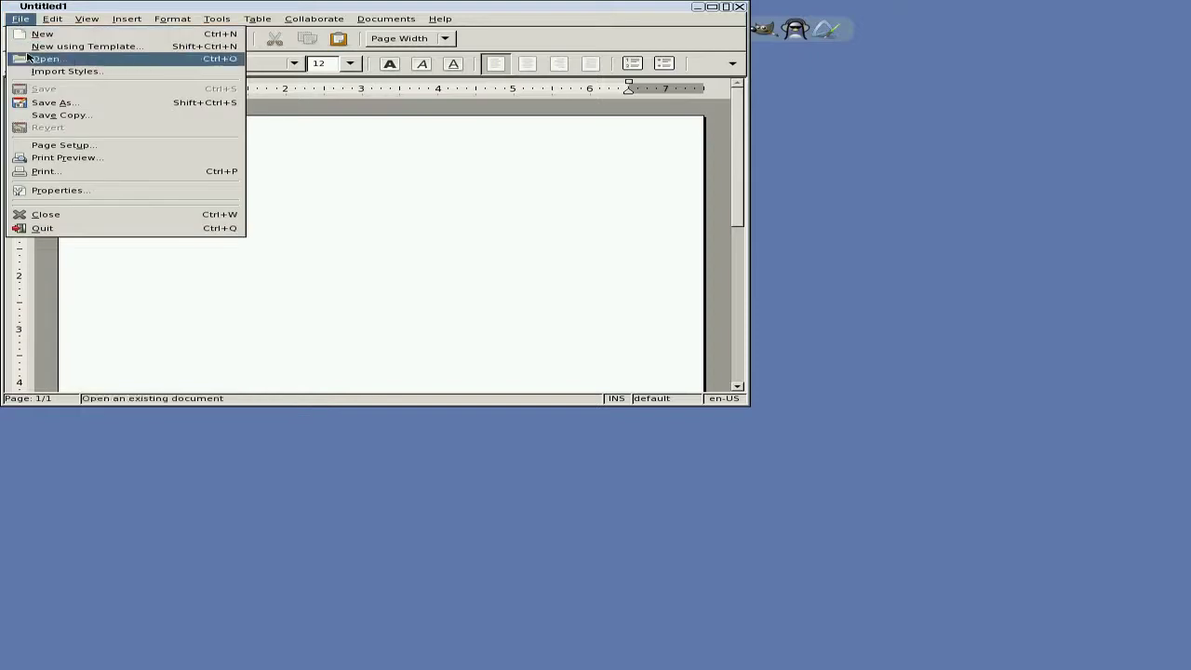
pyautogui.click(51, 103)
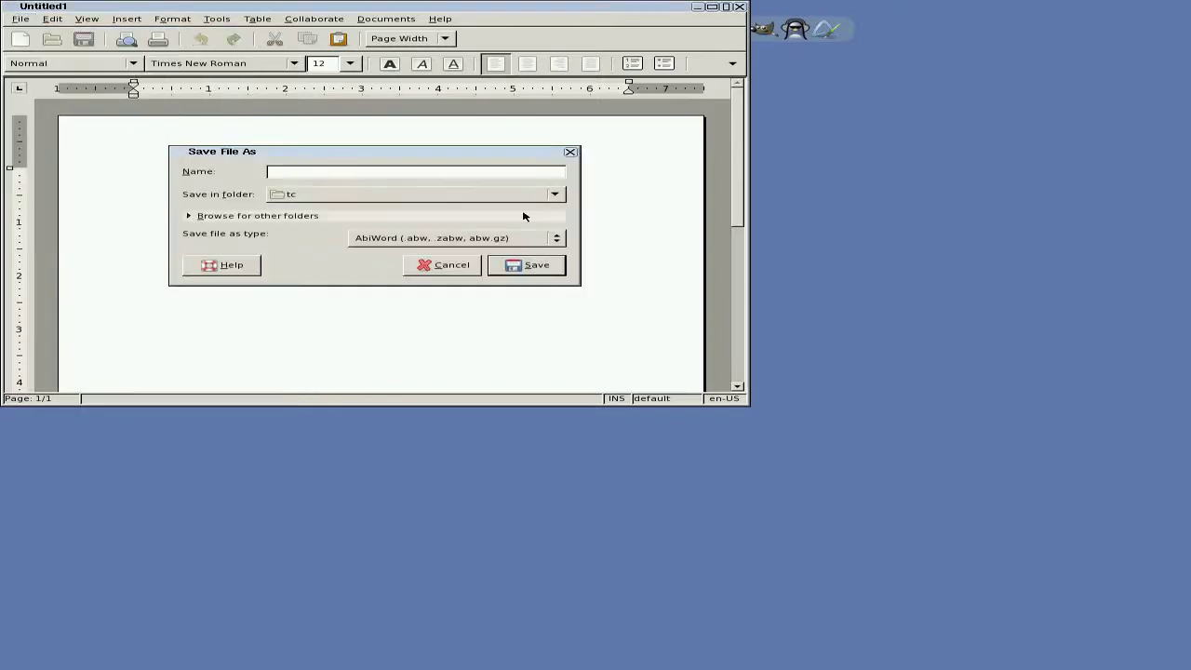
pyautogui.click(558, 240)
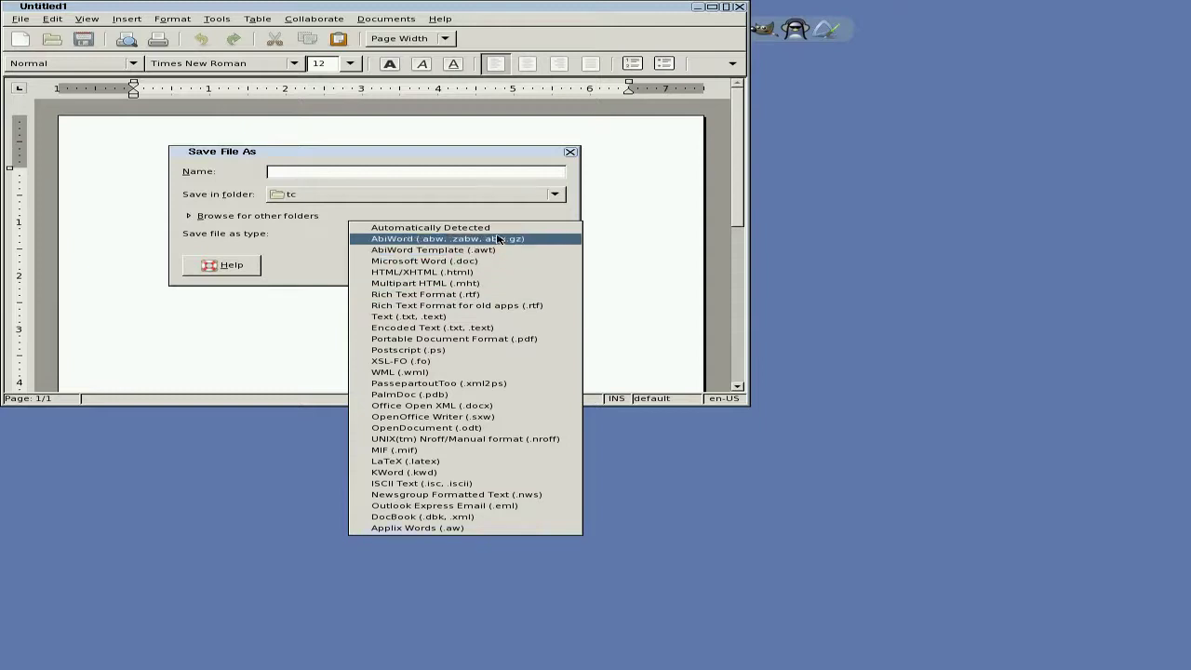
pyautogui.click(521, 220)
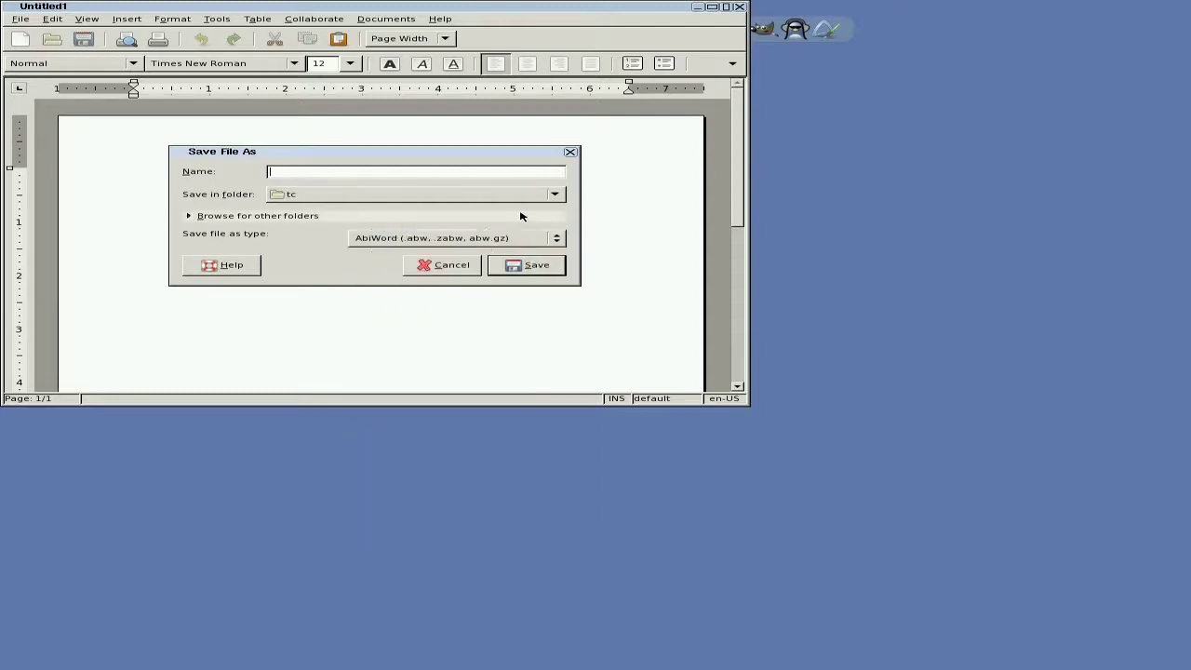
pyautogui.click(570, 152)
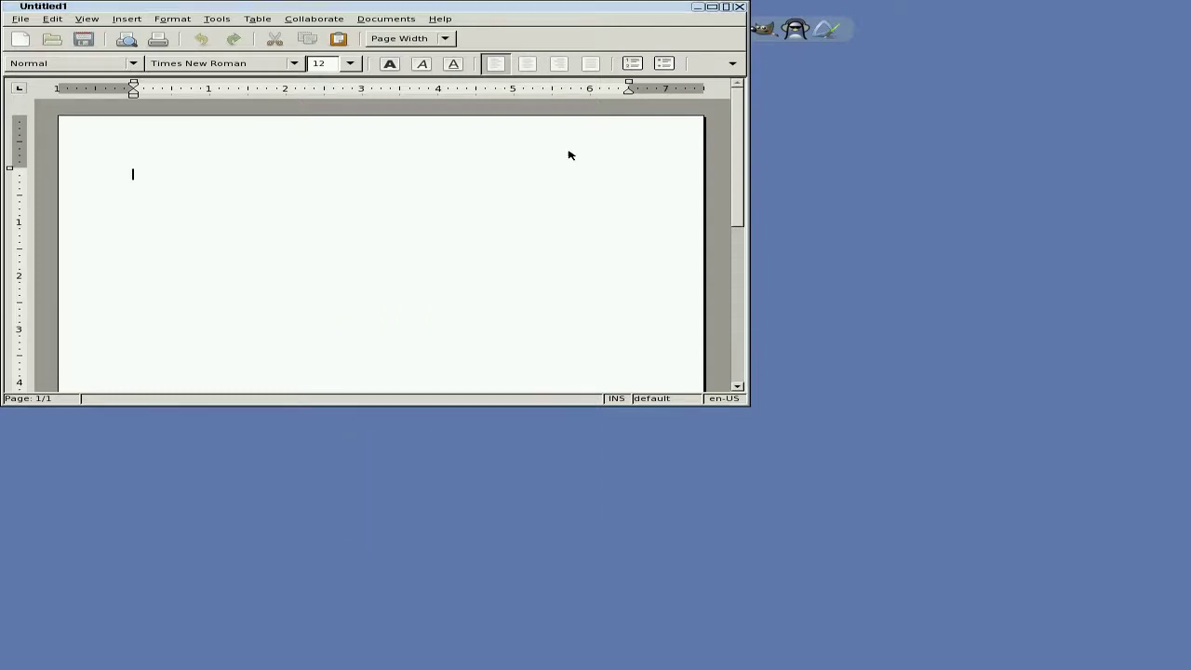
pyautogui.click(740, 7)
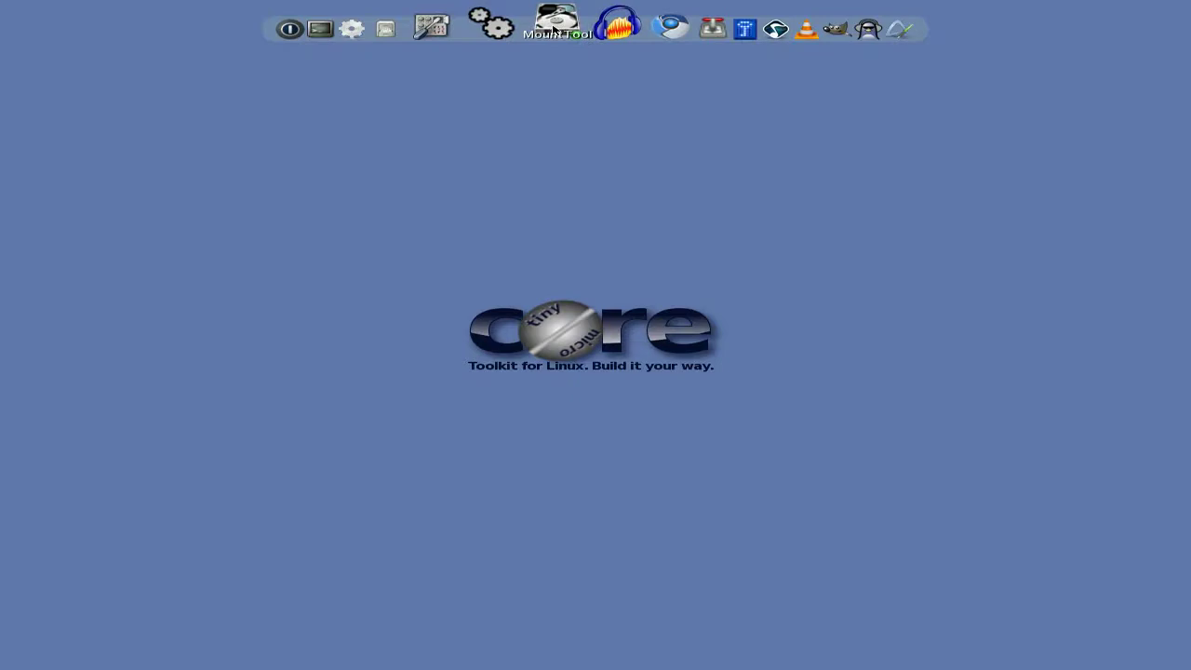
# Launch the Mount Tool and cycle from hda1 to hdc and back to hda1.
pyautogui.click(555, 21)
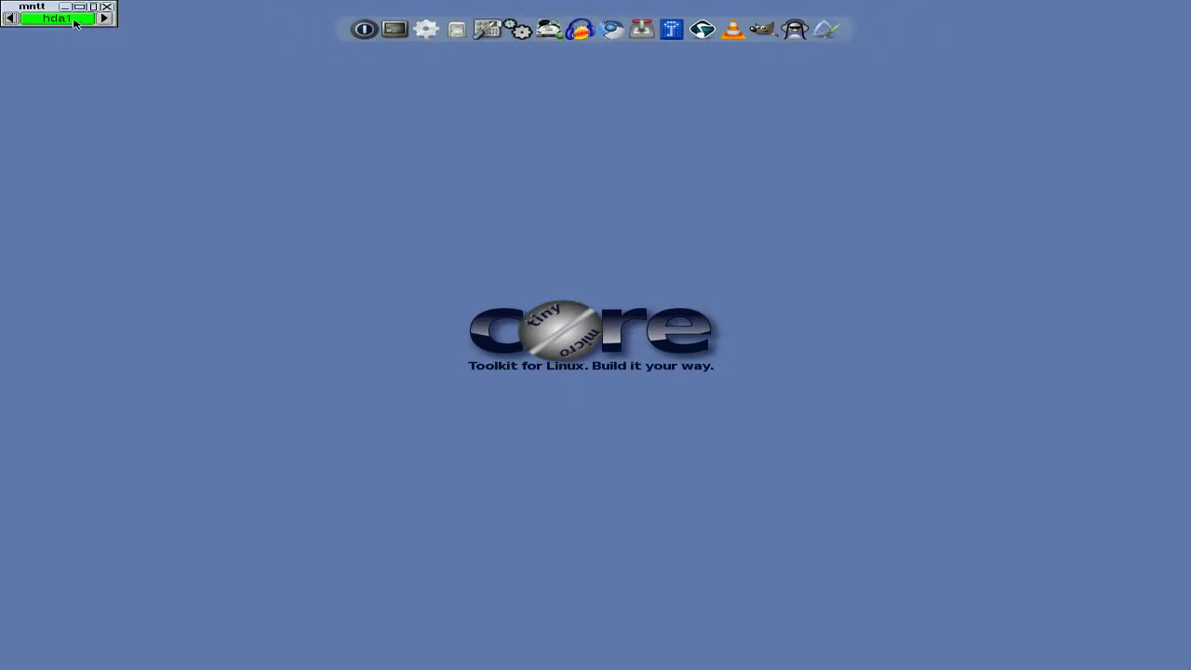
pyautogui.click(104, 19)
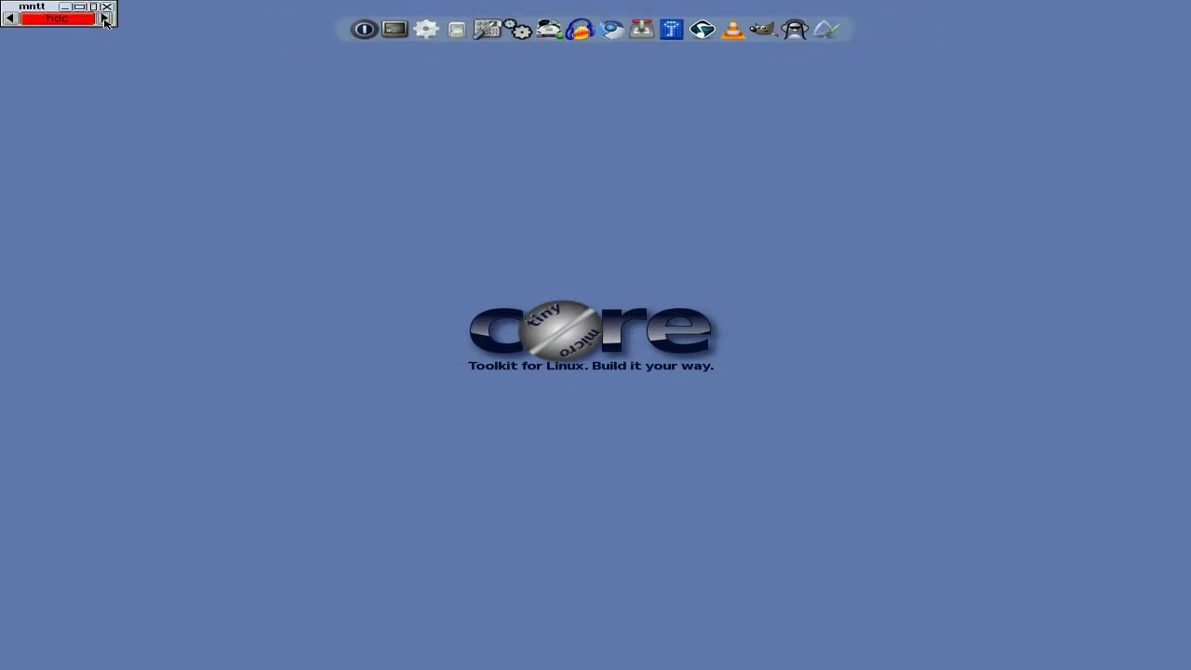
pyautogui.click(104, 18)
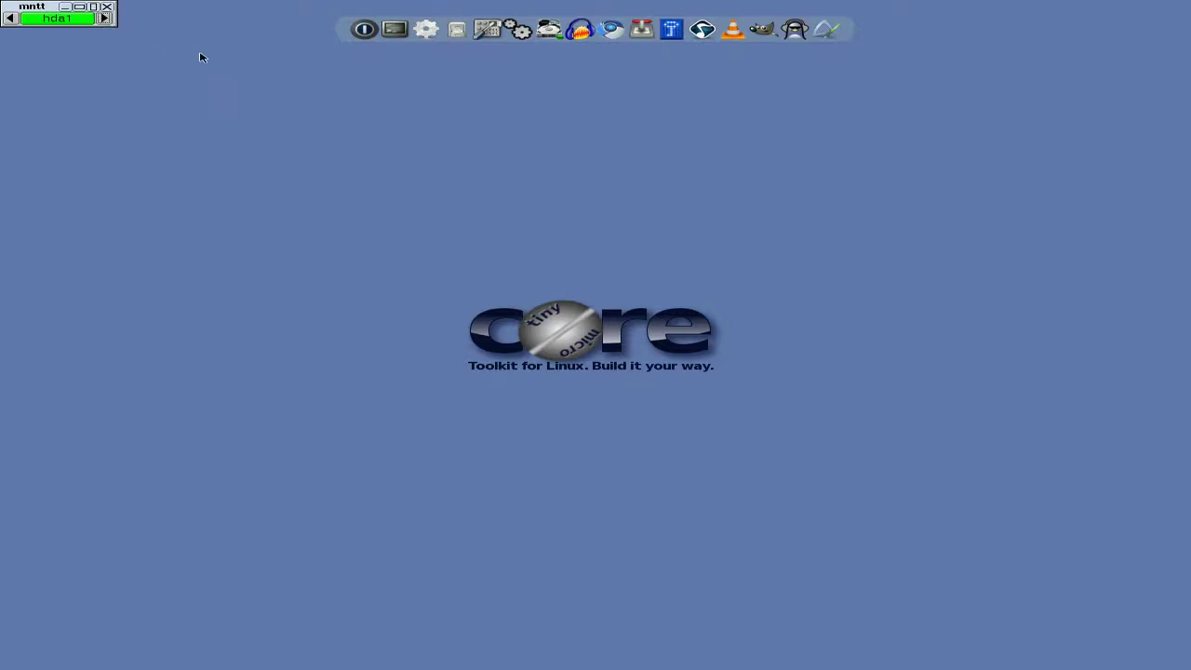
pyautogui.click(588, 33)
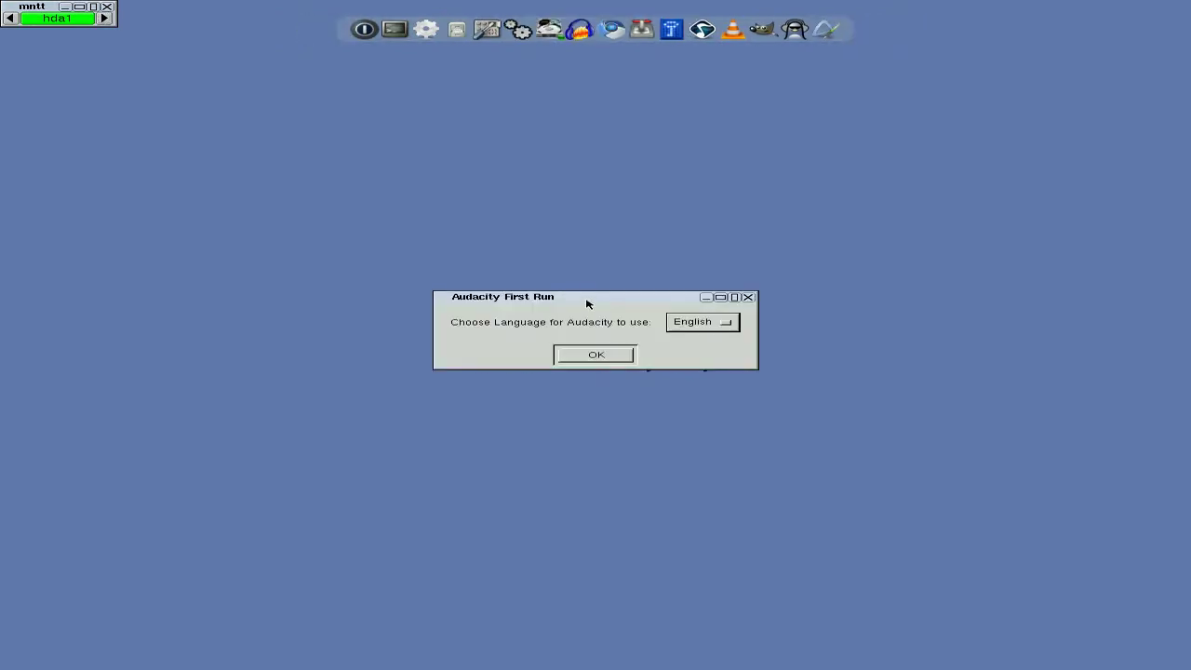
pyautogui.click(612, 354)
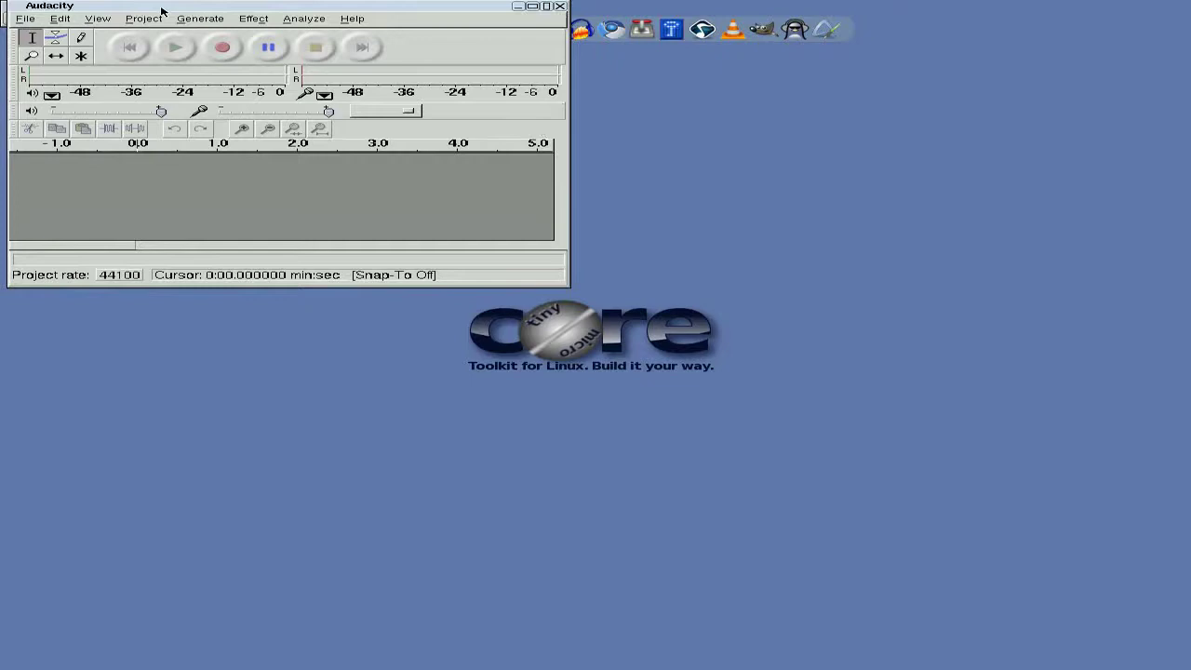
pyautogui.click(559, 7)
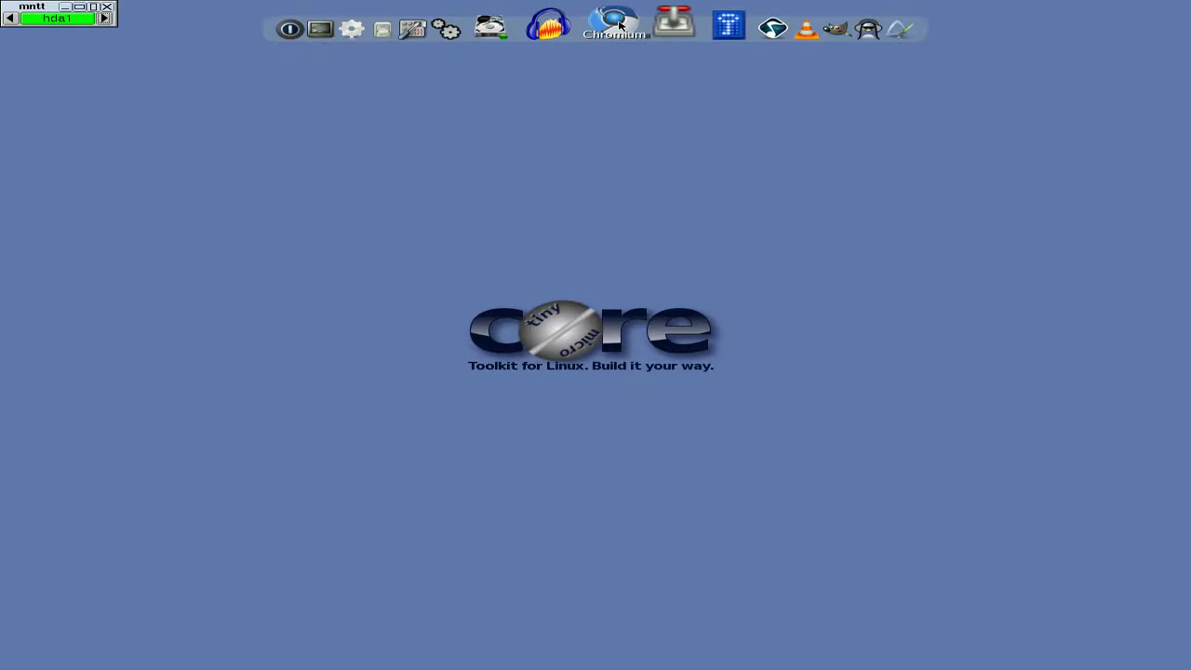
# Launch Chromium, shift it left, and scroll the Google Chrome Themes gallery to the bottom.
pyautogui.click(619, 26)
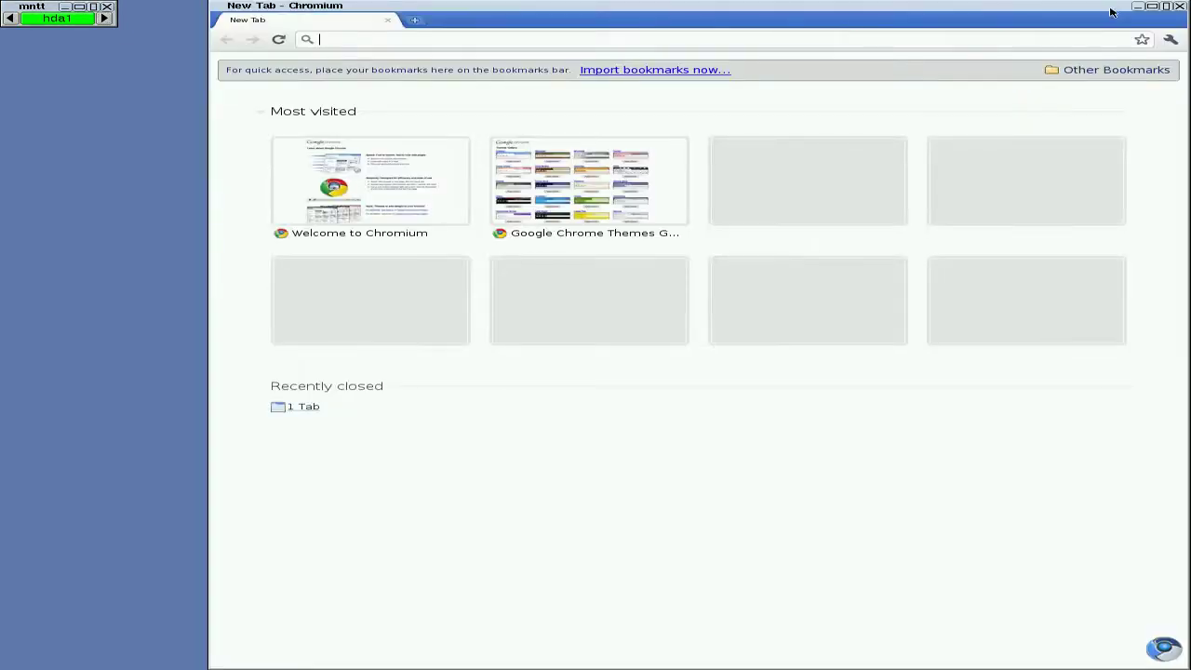
pyautogui.moveTo(1063, 9); pyautogui.dragTo(943, 9)
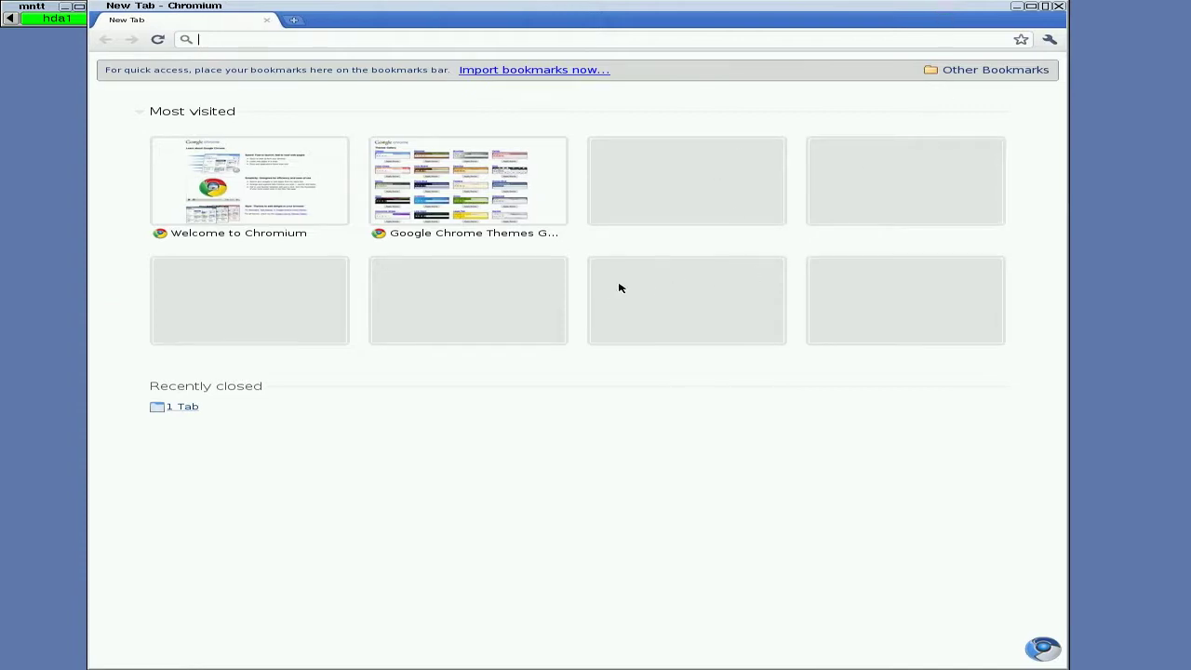
pyautogui.click(485, 191)
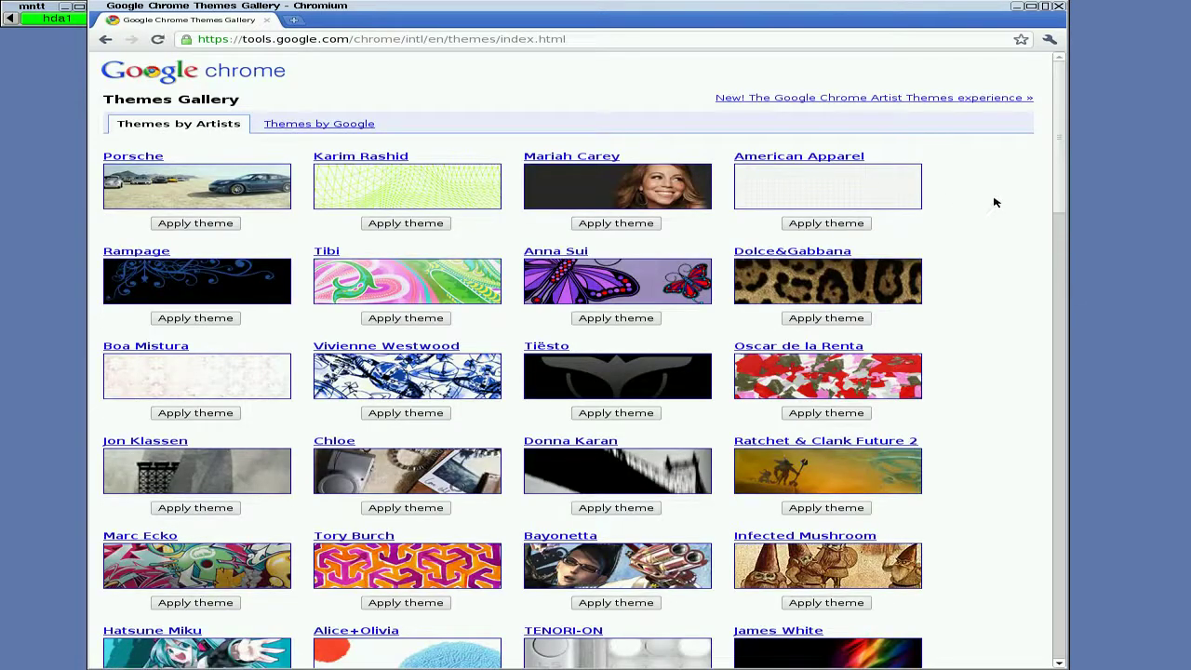
pyautogui.scroll(-4, 994, 203)
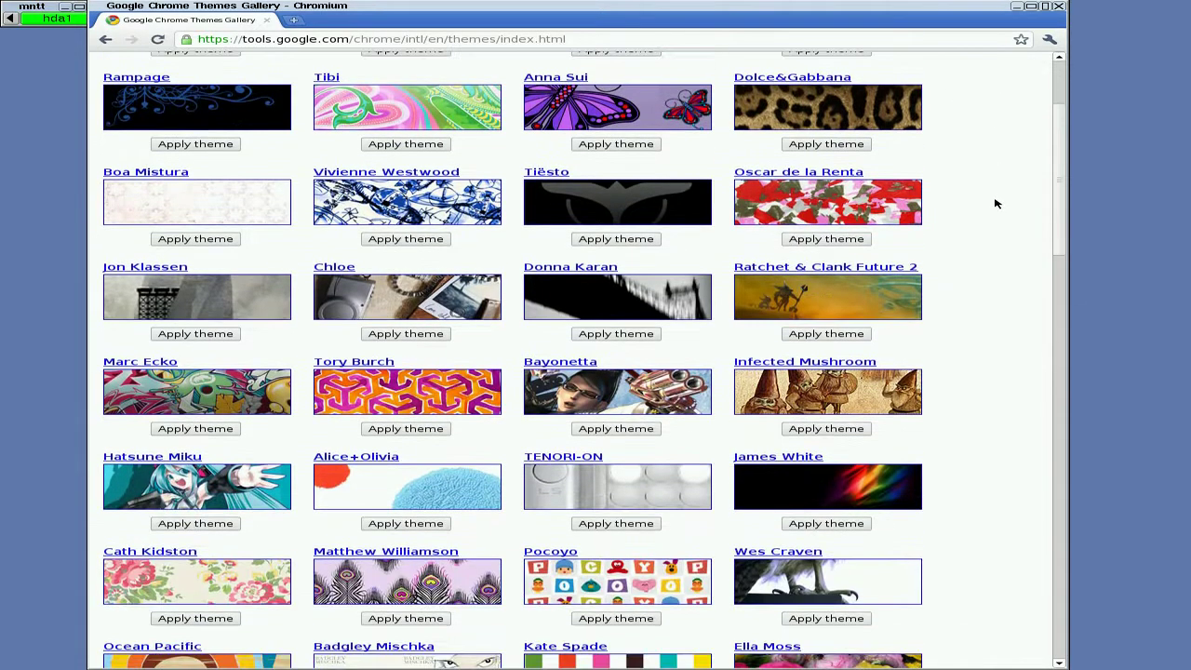
pyautogui.scroll(-5, 994, 202)
pyautogui.scroll(-5, 995, 203)
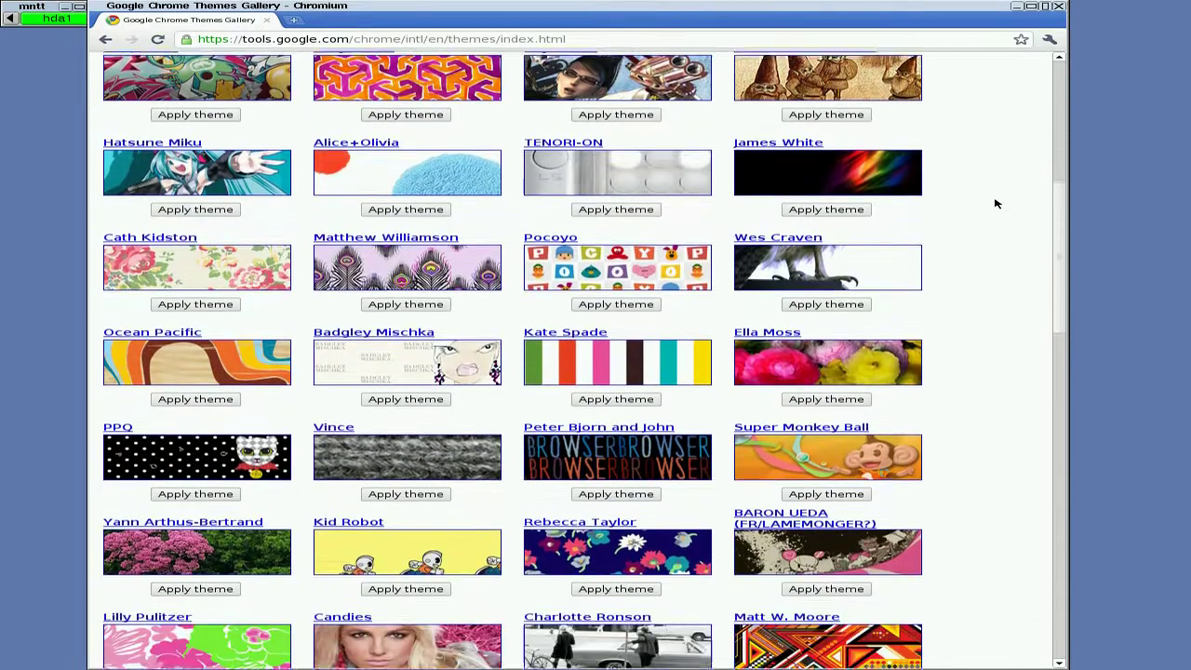
pyautogui.scroll(-6, 994, 202)
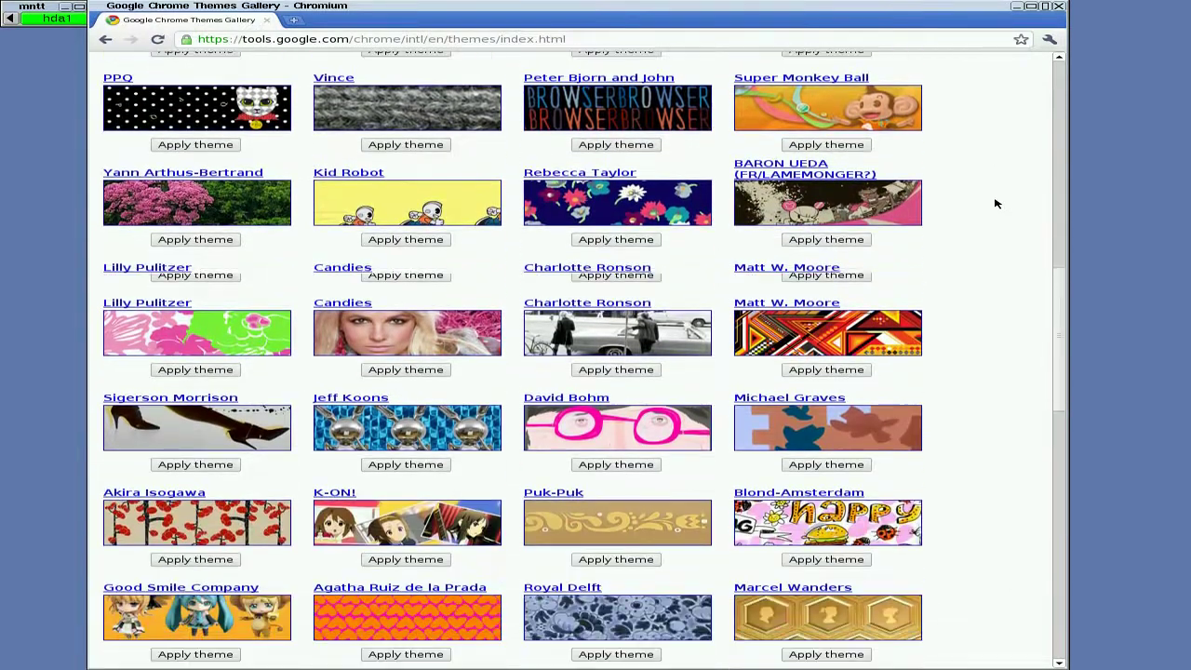
pyautogui.scroll(-4, 995, 203)
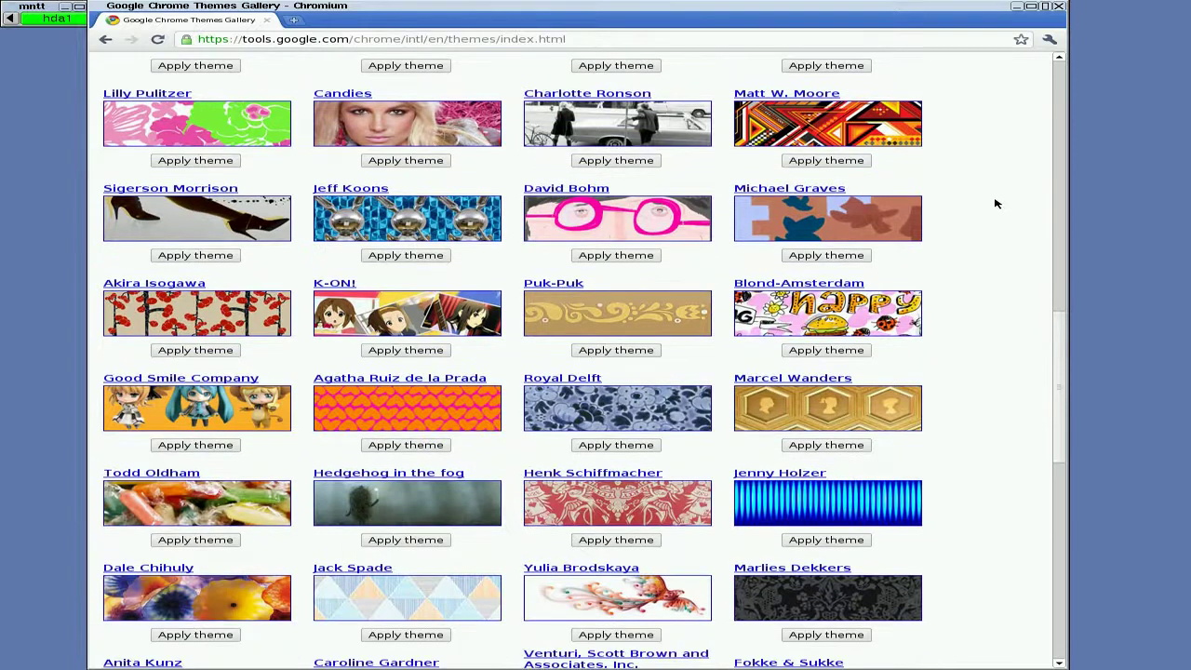
pyautogui.scroll(-5, 994, 203)
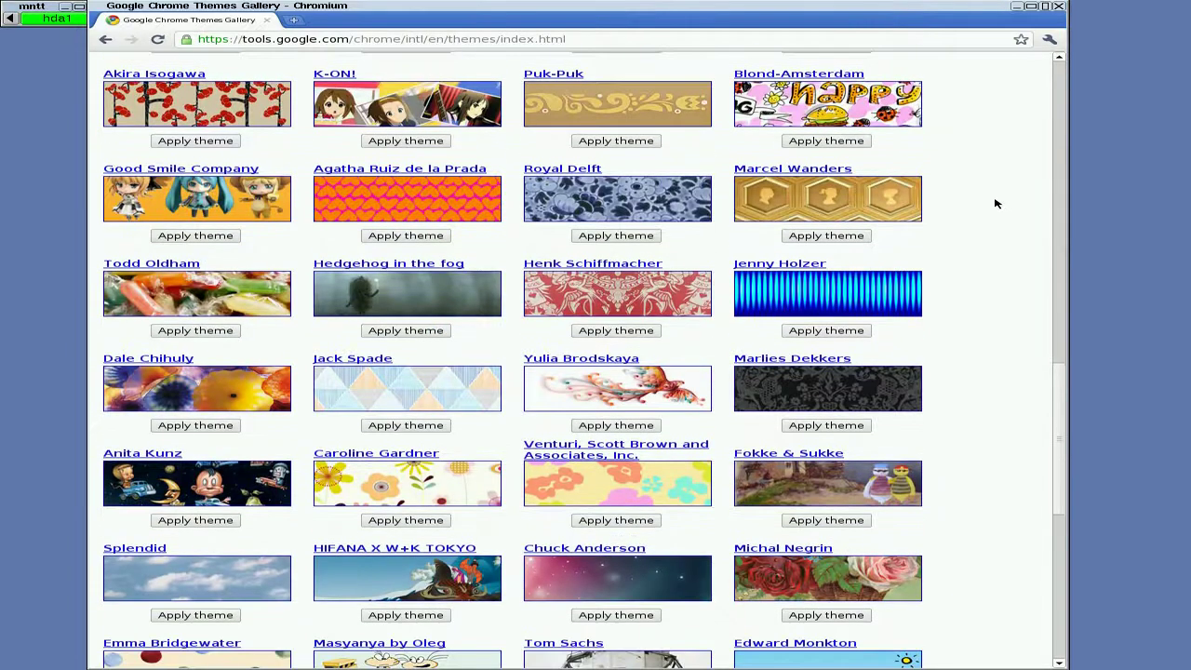
pyautogui.scroll(-5, 949, 259)
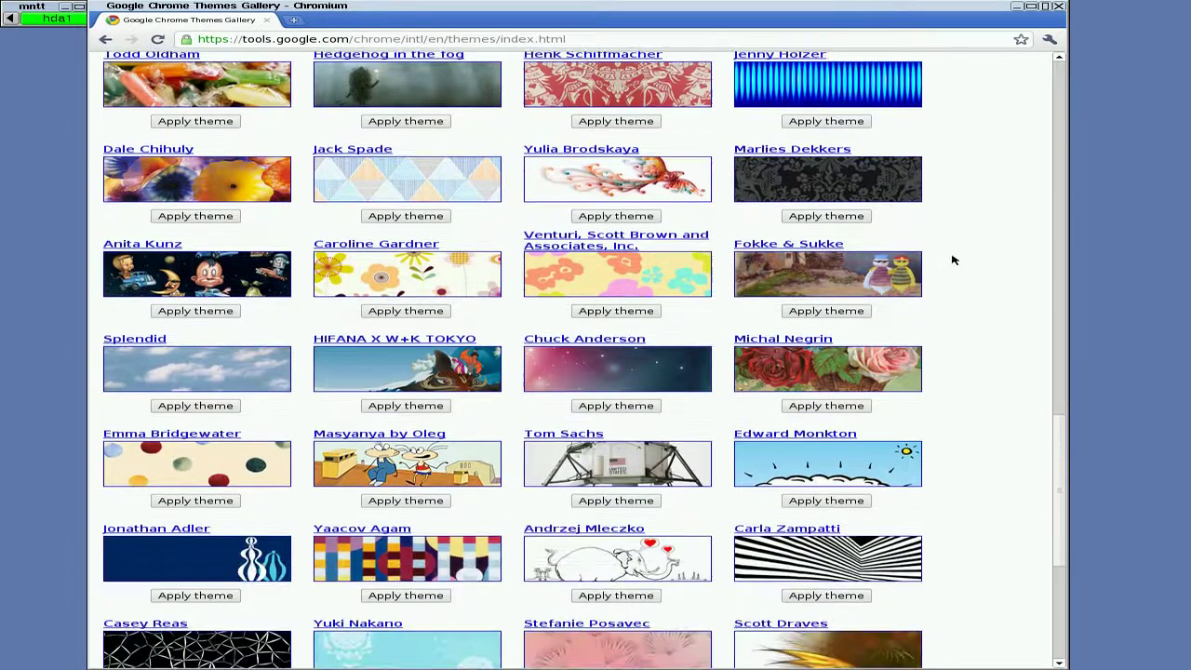
pyautogui.scroll(-5, 952, 260)
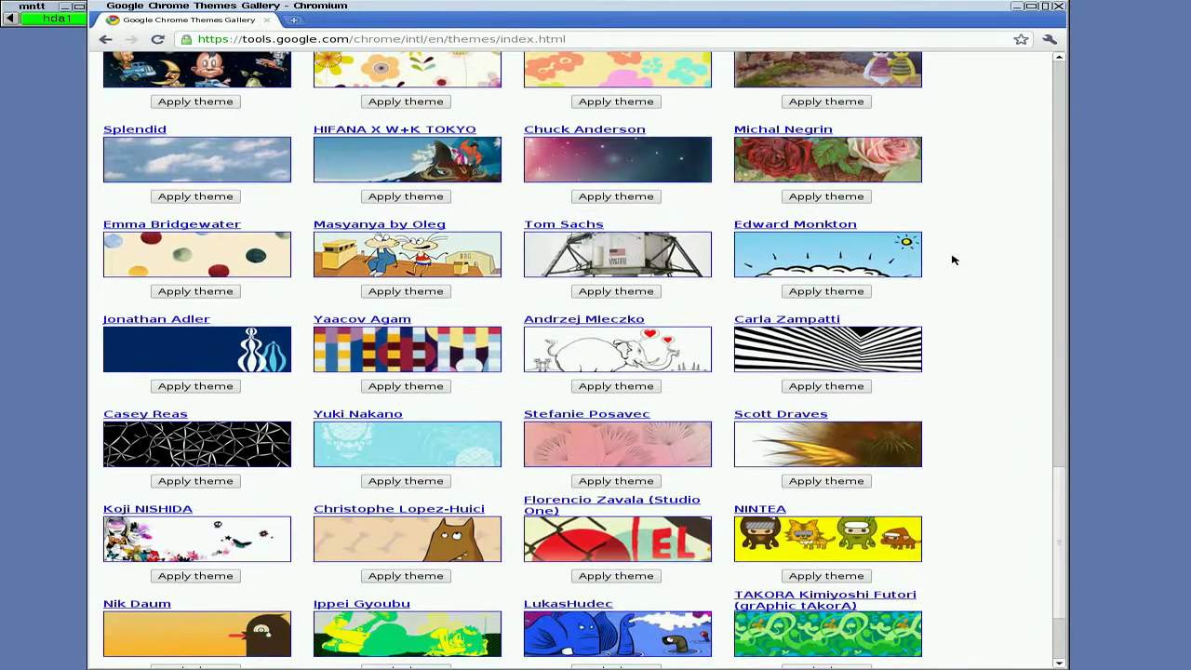
pyautogui.scroll(-5, 951, 260)
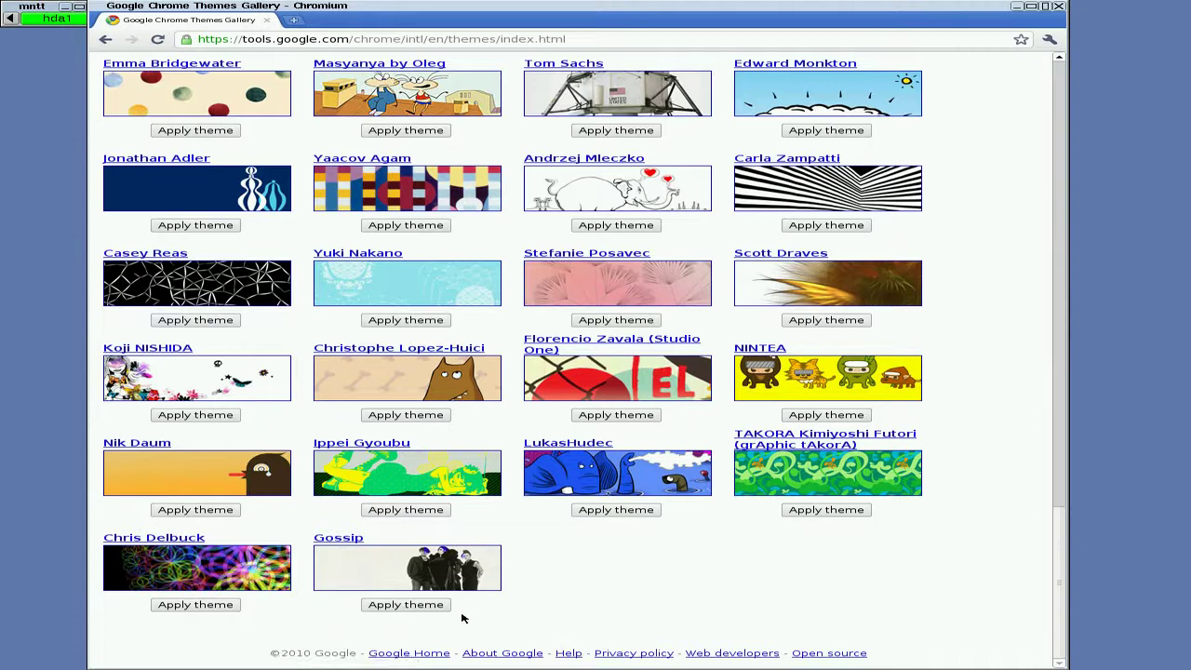
# Install the Gossip theme from the gallery and dismiss the installed-theme notice.
pyautogui.click(431, 604)
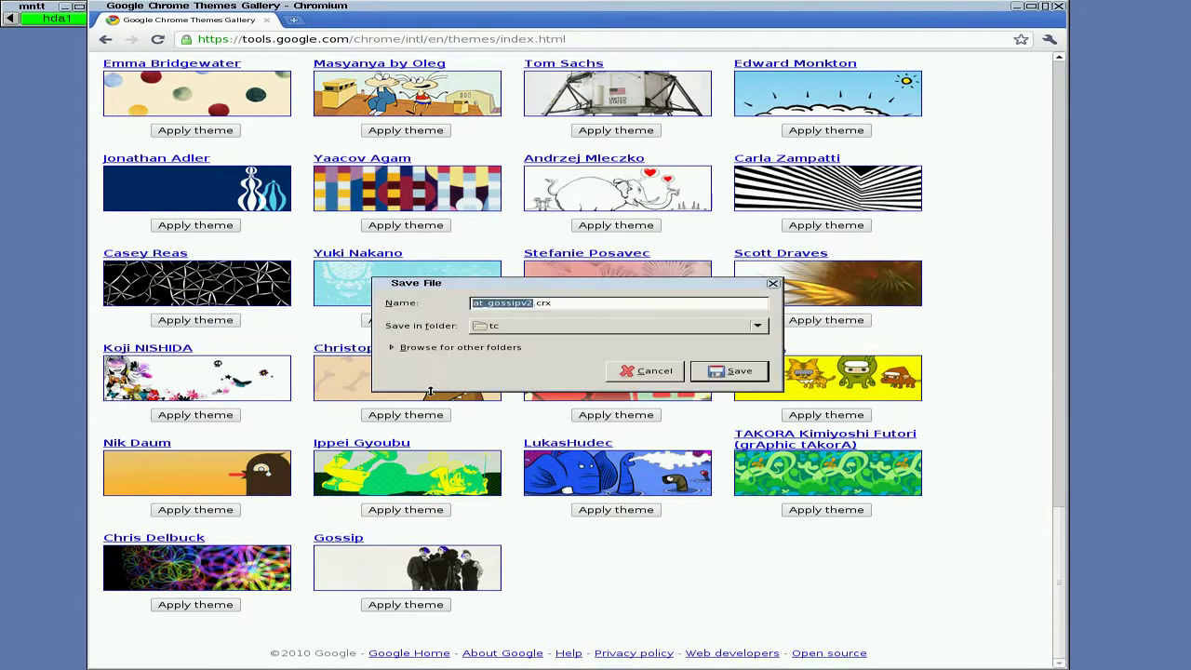
pyautogui.click(730, 371)
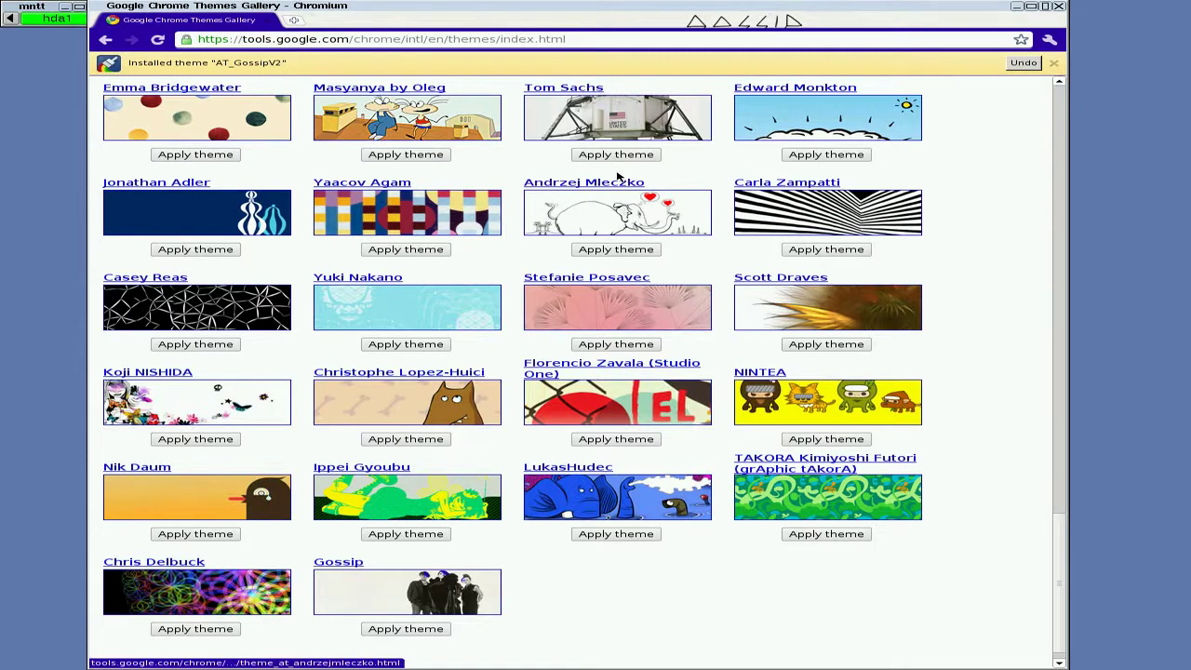
pyautogui.click(1054, 64)
pyautogui.scroll(3, 1026, 117)
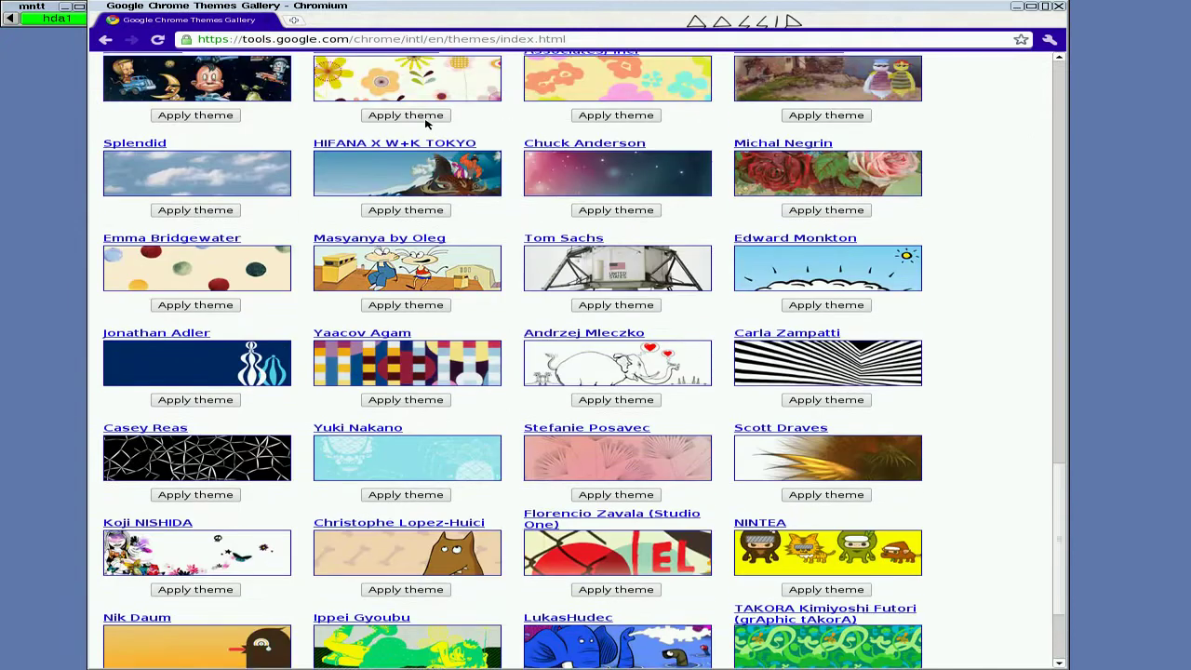
# Preview the theme on a new tab in a maximized window, then close Chromium.
pyautogui.click(294, 23)
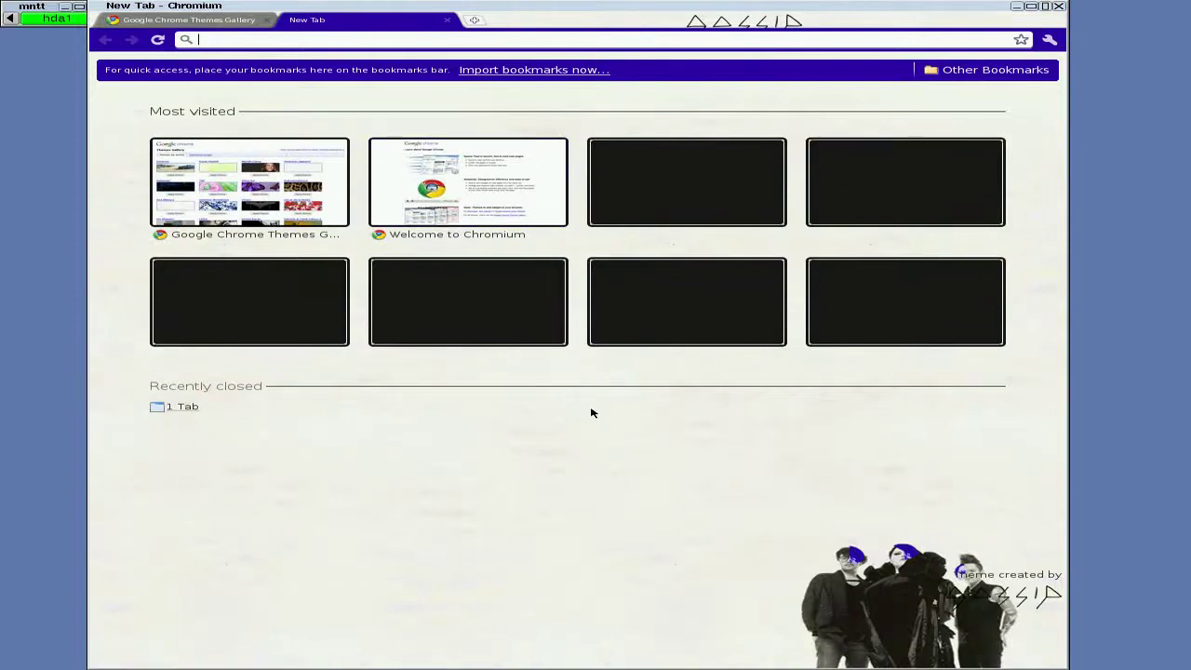
pyautogui.click(1030, 6)
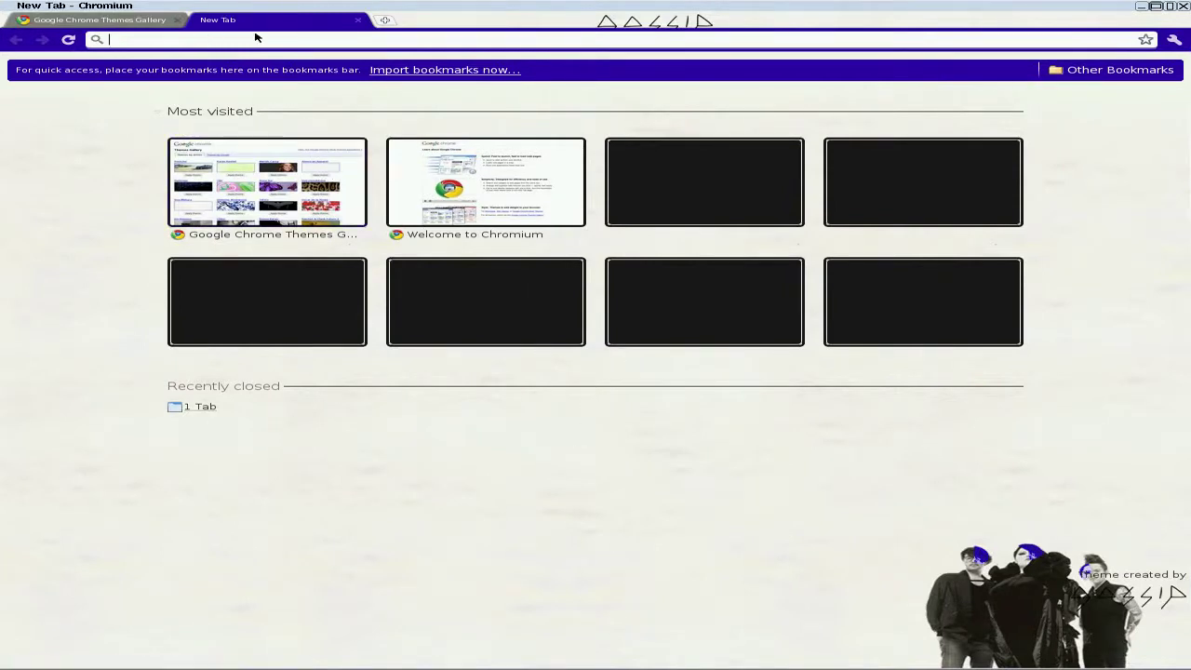
pyautogui.click(358, 20)
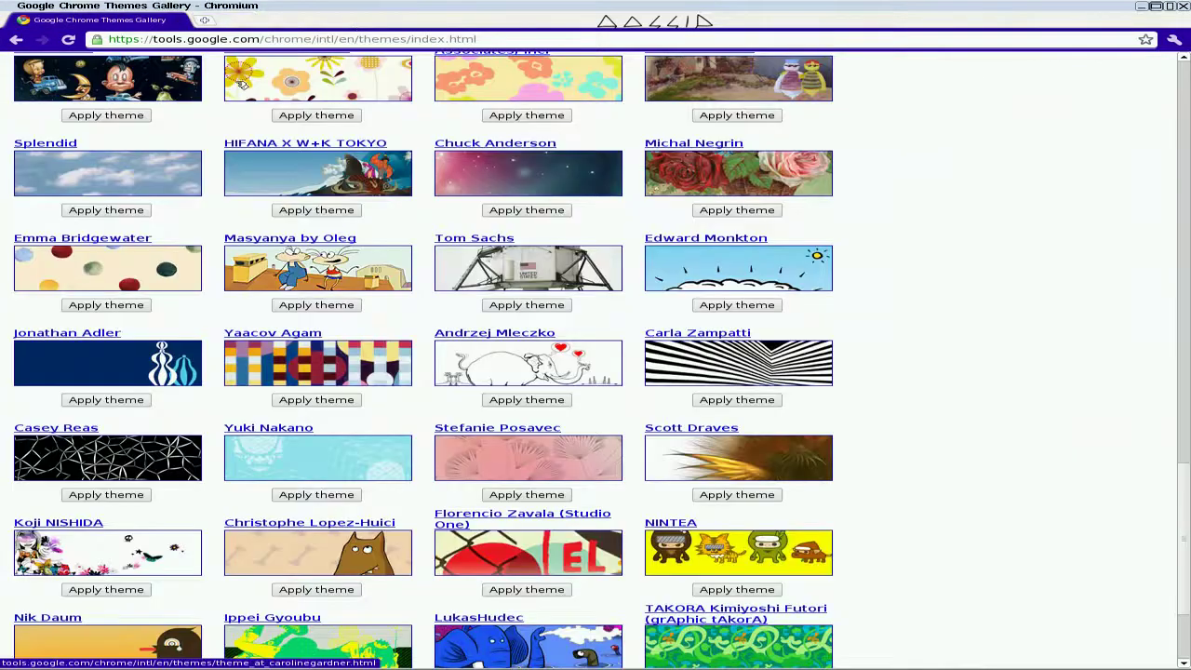
pyautogui.click(1182, 7)
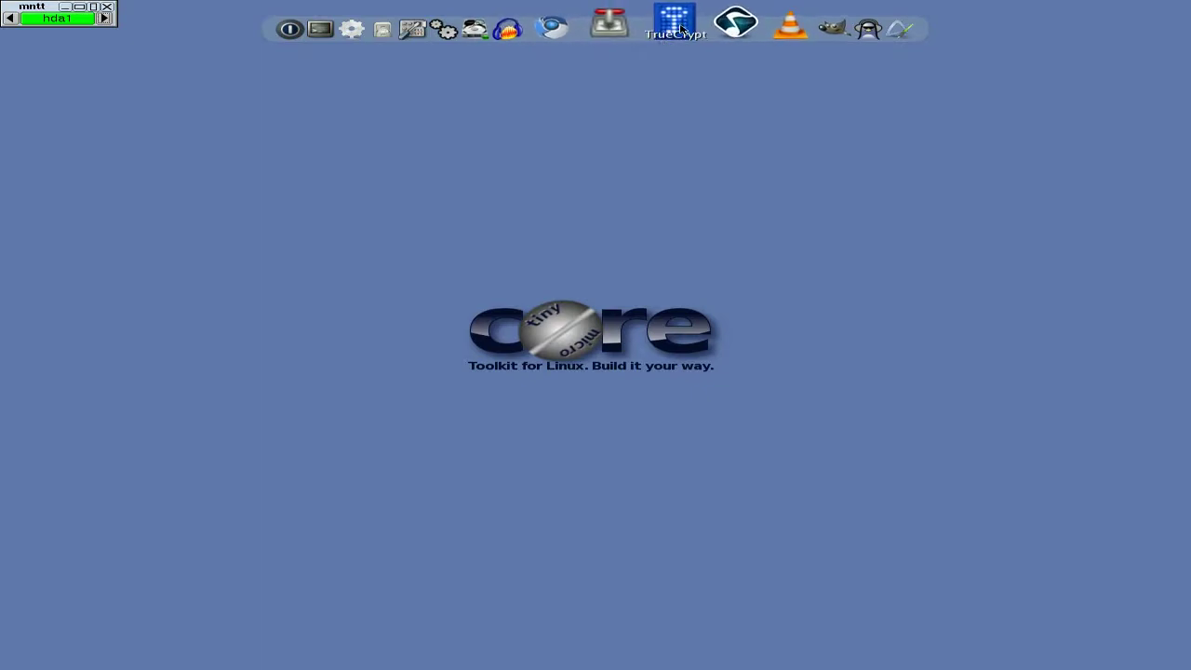
# Launch TrueCrypt, then close the mount tool widget and TrueCrypt.
pyautogui.click(678, 26)
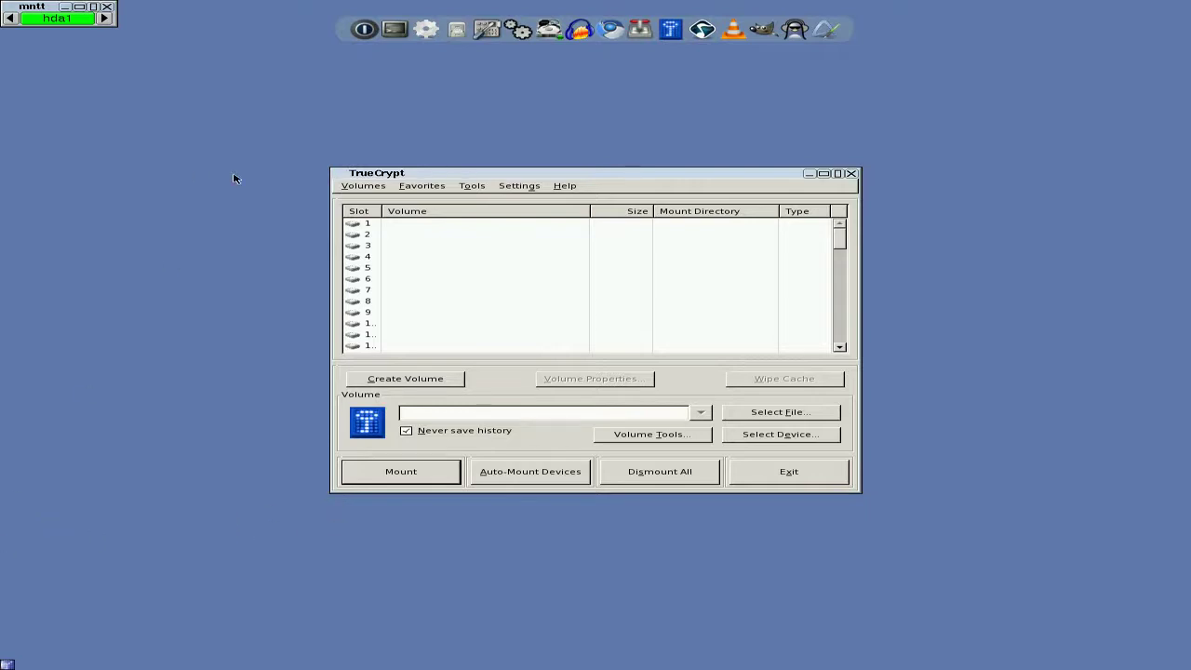
pyautogui.click(108, 9)
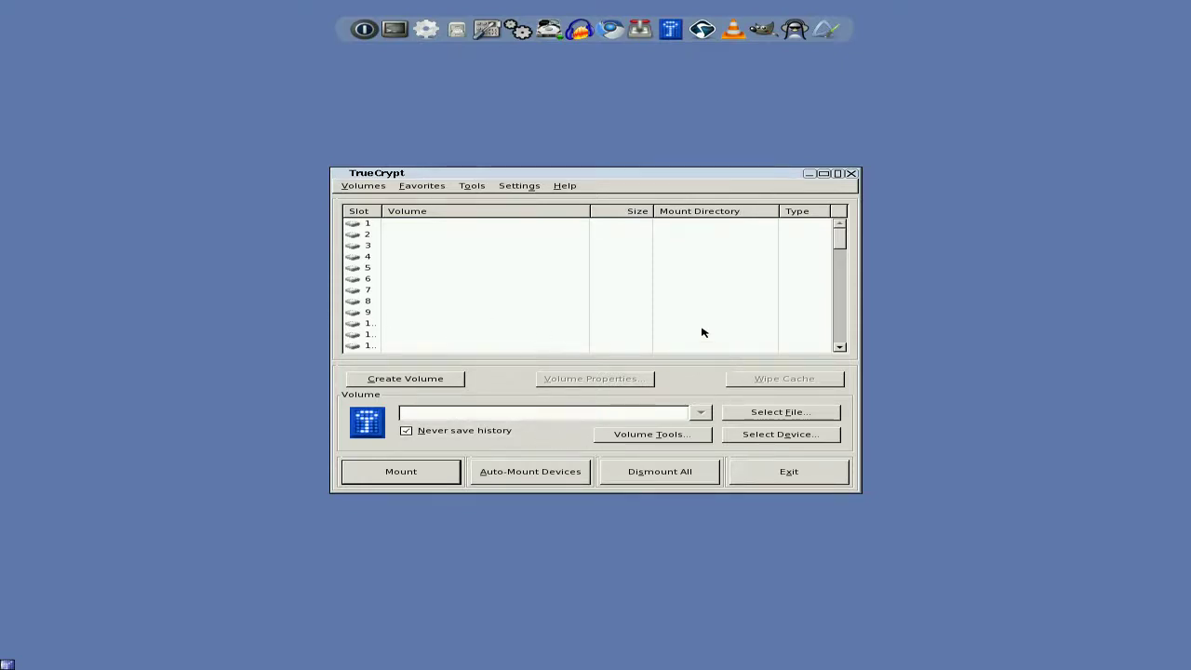
pyautogui.click(850, 173)
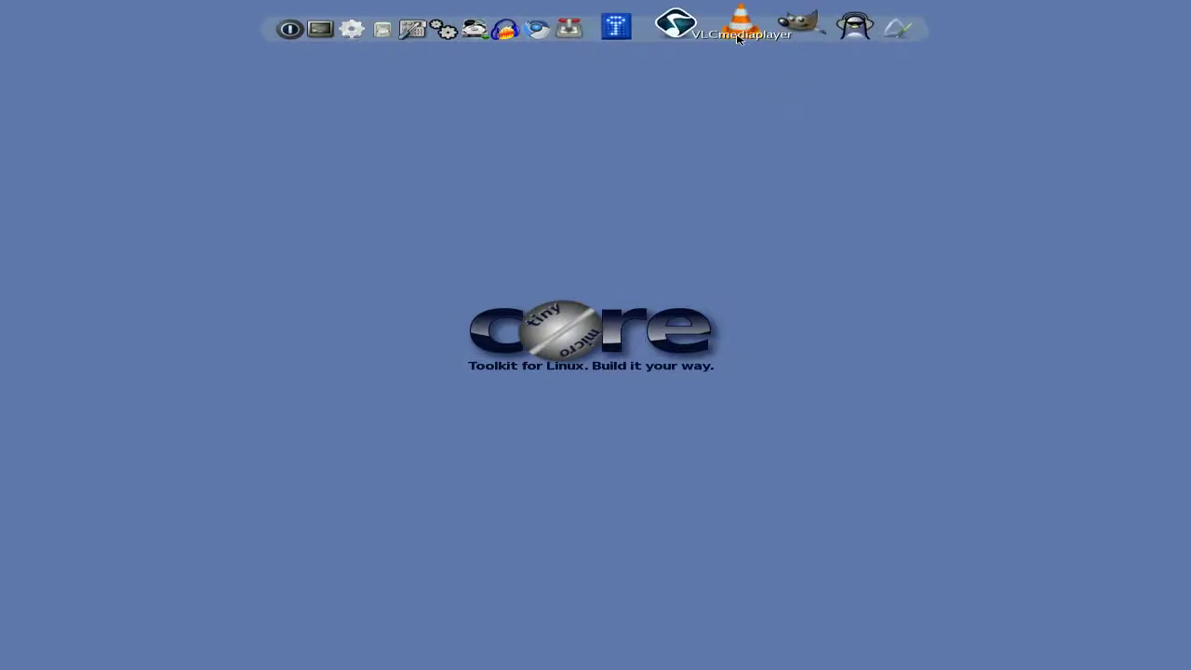
# Launch VLC media player from the dock, then close its window.
pyautogui.click(740, 35)
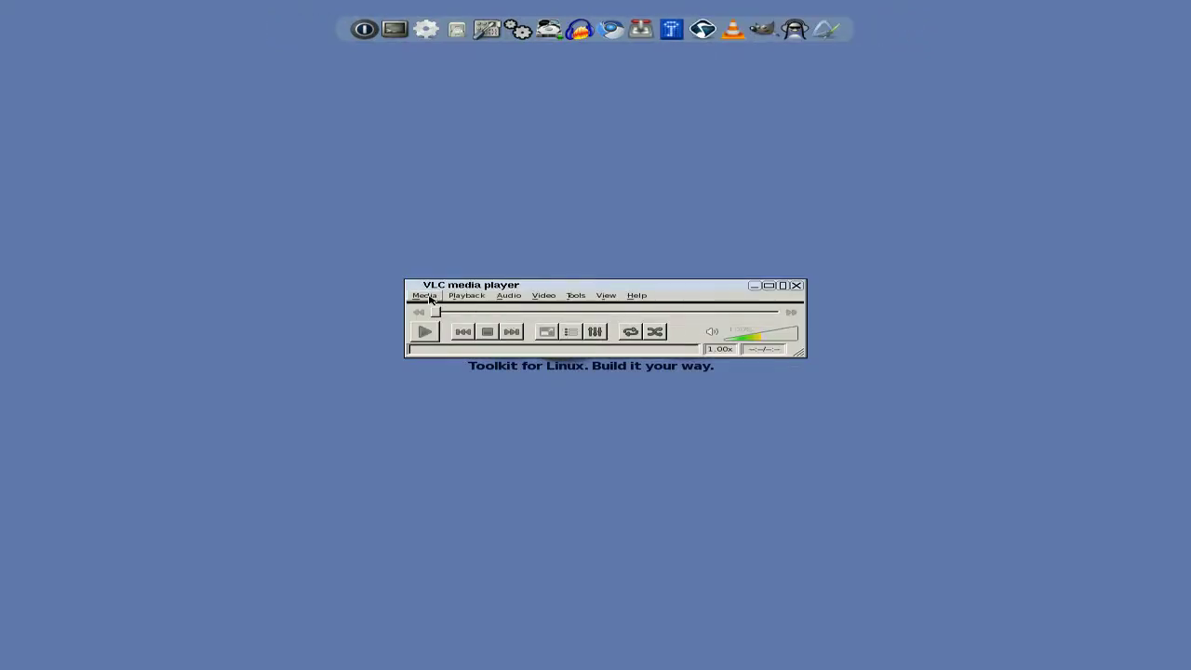
pyautogui.click(795, 287)
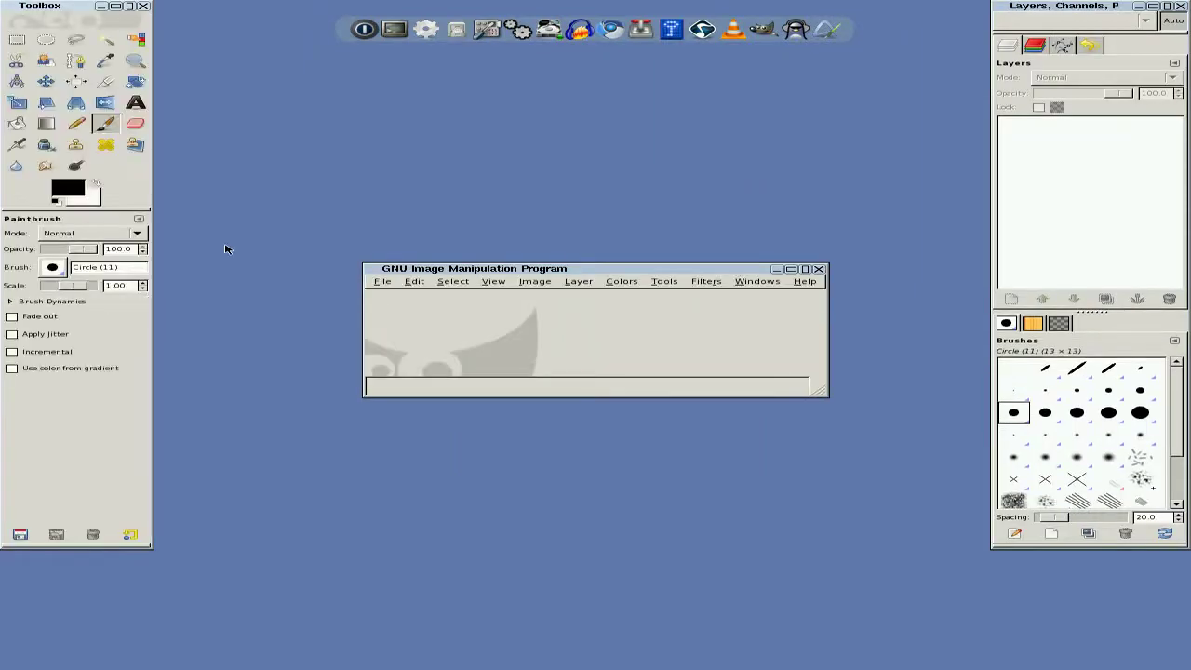
# Browse GIMP's Filters menu, including the Artistic submenu, then close GIMP.
pyautogui.click(702, 282)
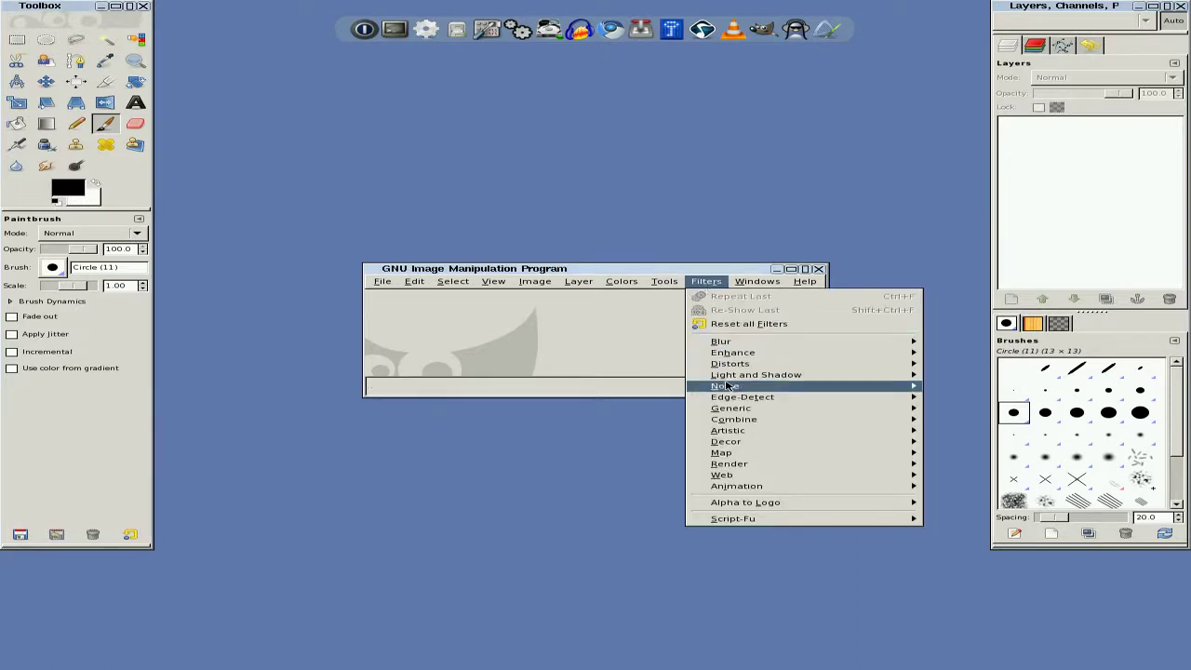
pyautogui.moveTo(732, 432)
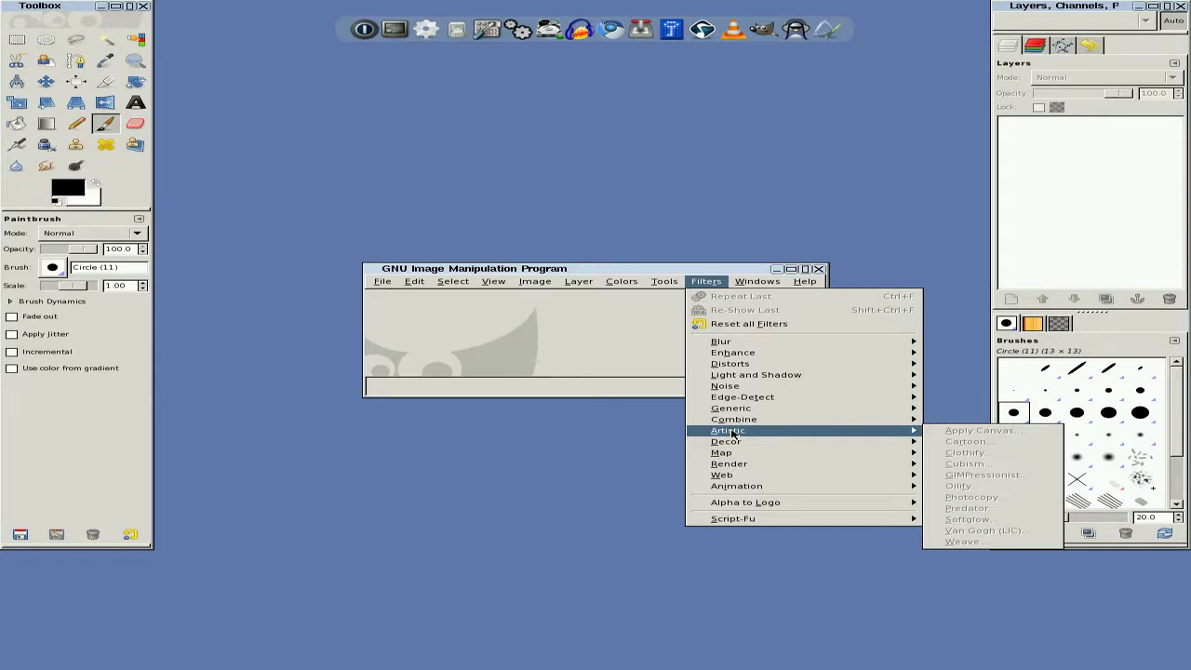
pyautogui.click(587, 434)
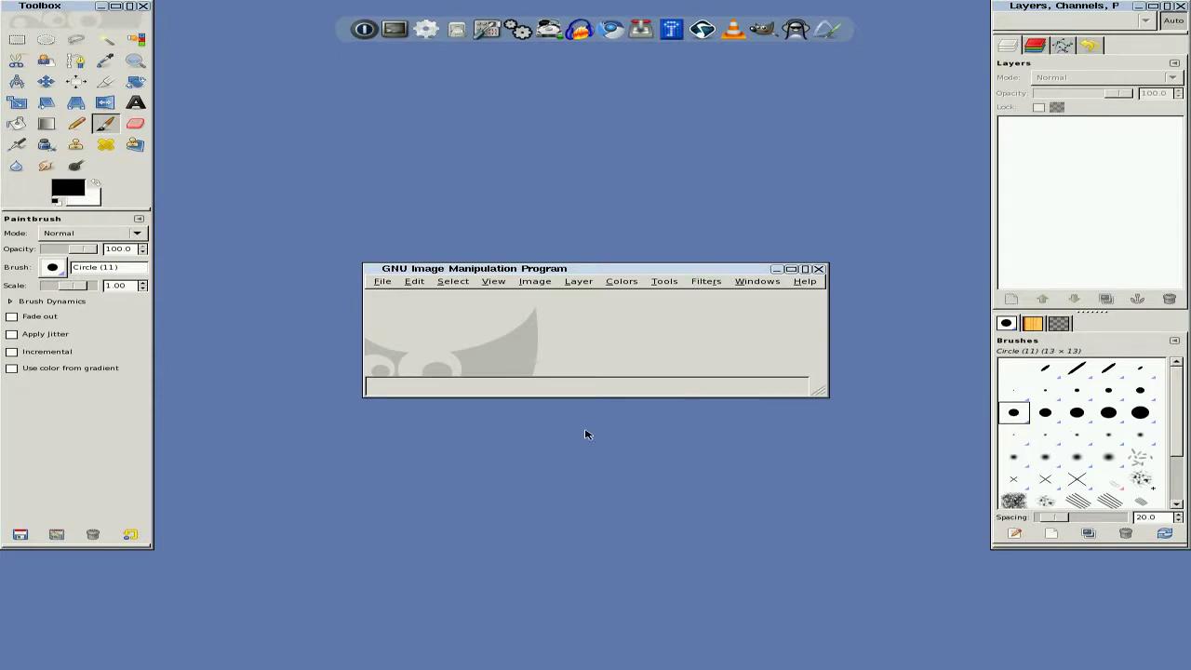
pyautogui.click(819, 270)
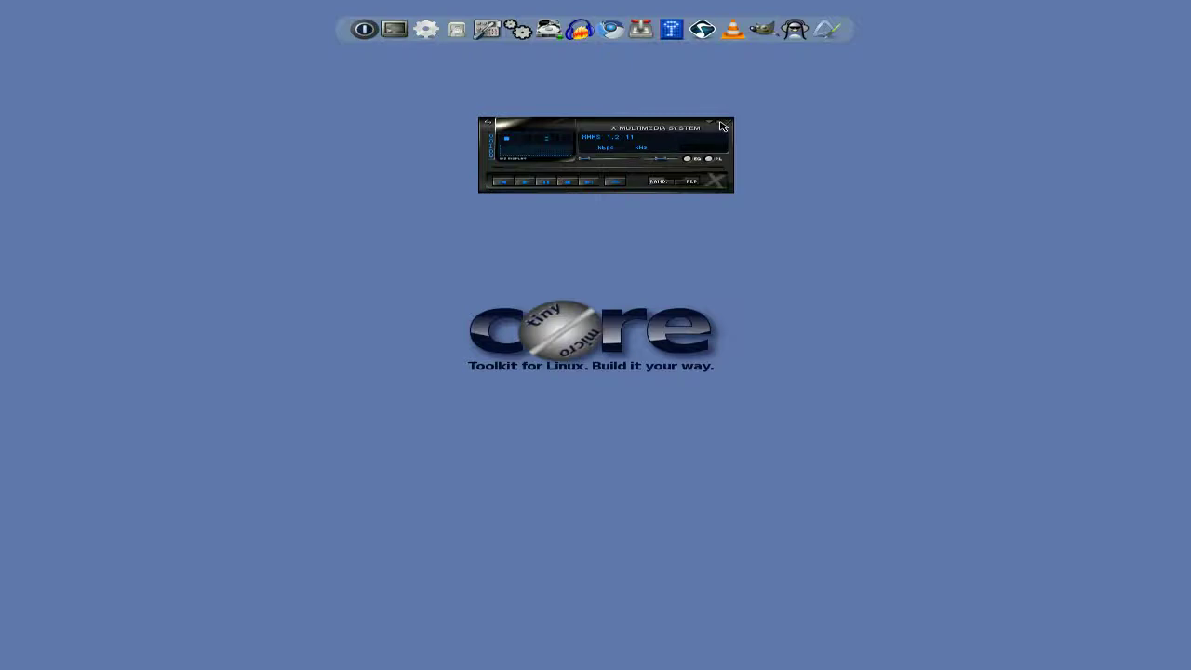
# Shade the XMMS player into its title bar and back, then close it.
pyautogui.click(721, 122)
pyautogui.click(721, 122)
pyautogui.click(728, 124)
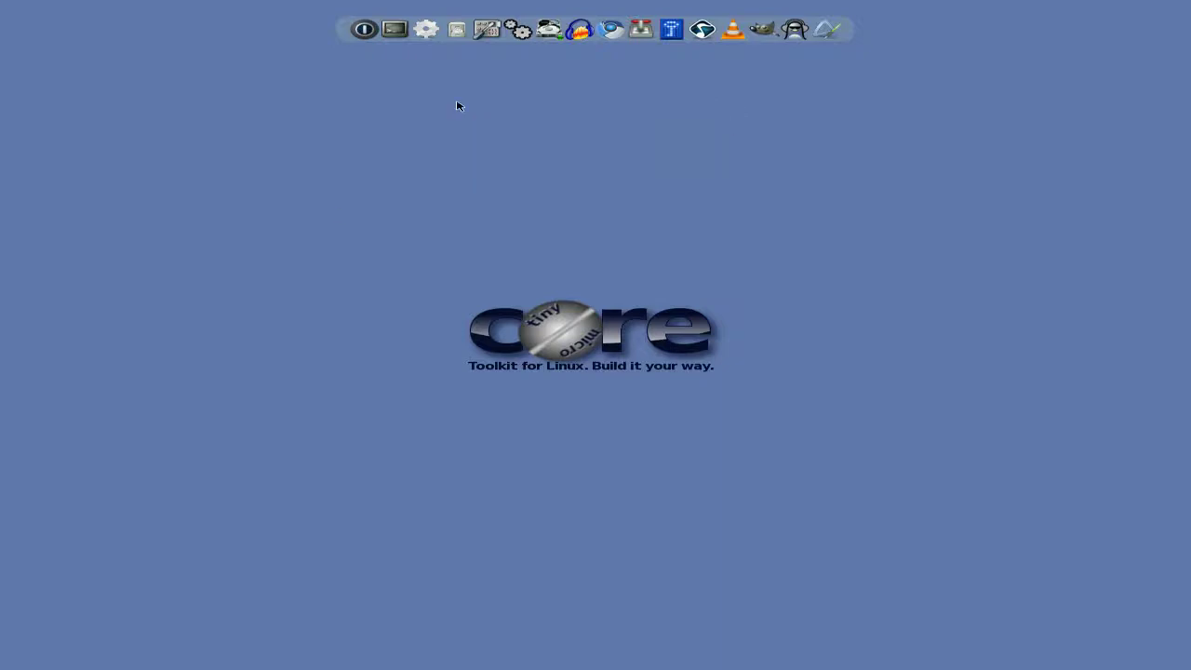
# Open the Apps browser, connect to the extensions repository and scroll through the list.
pyautogui.click(517, 31)
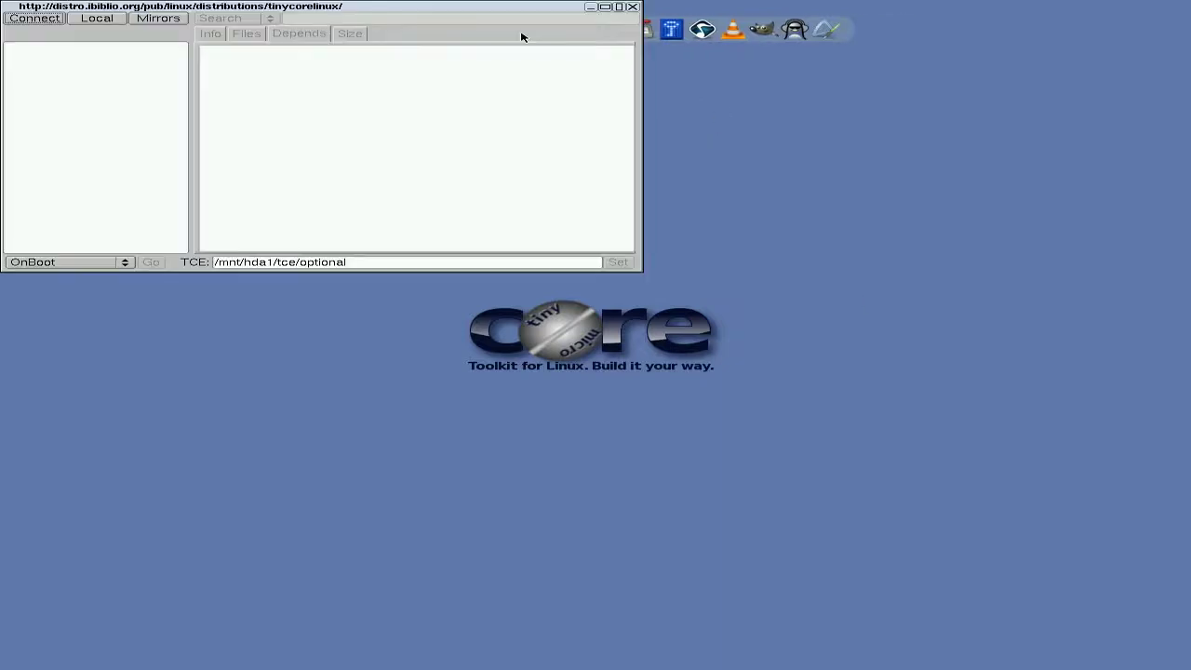
pyautogui.click(33, 19)
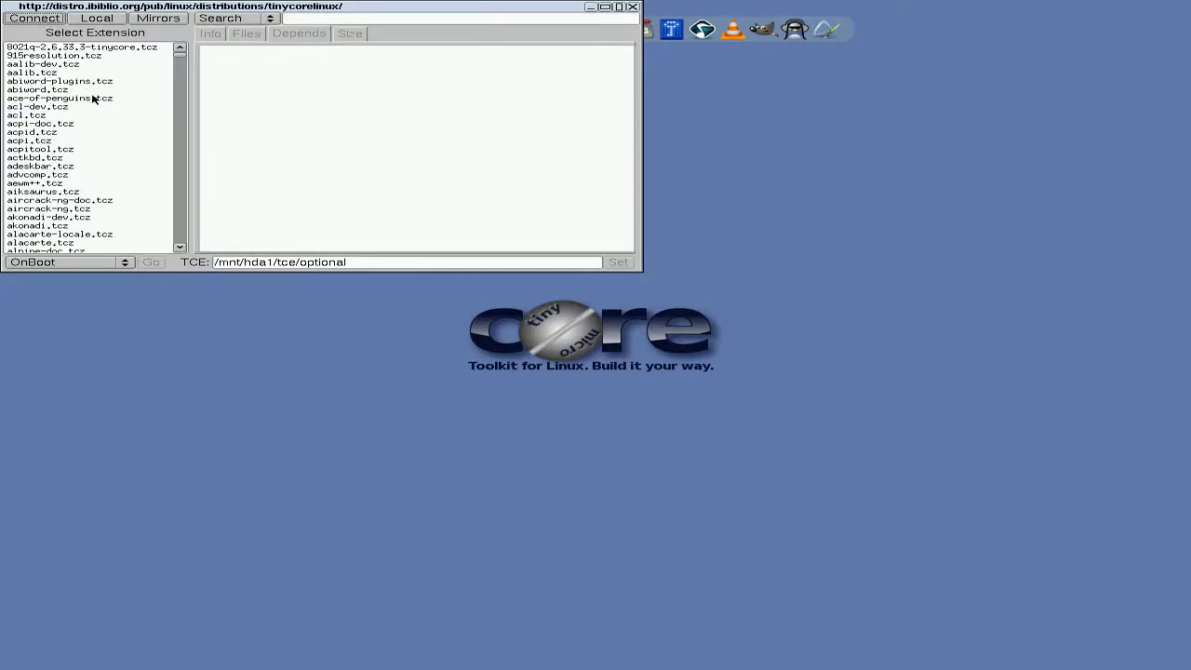
pyautogui.scroll(-4, 121, 126)
pyautogui.scroll(-2, 144, 155)
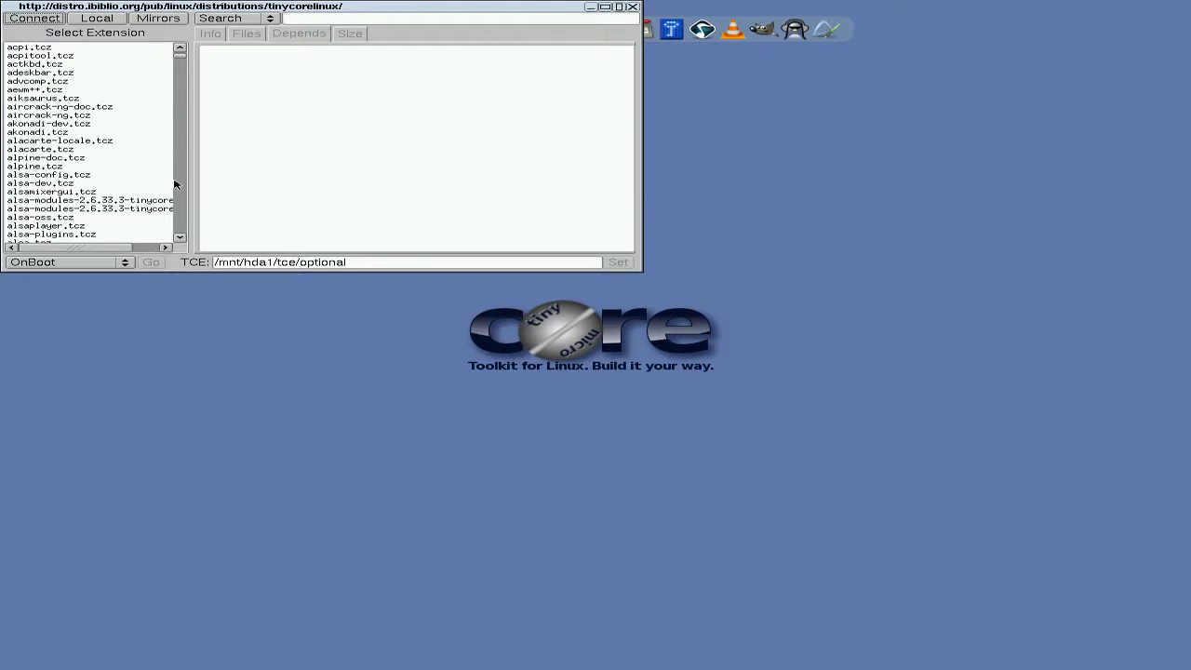
pyautogui.scroll(-5, 171, 190)
pyautogui.scroll(-6, 171, 189)
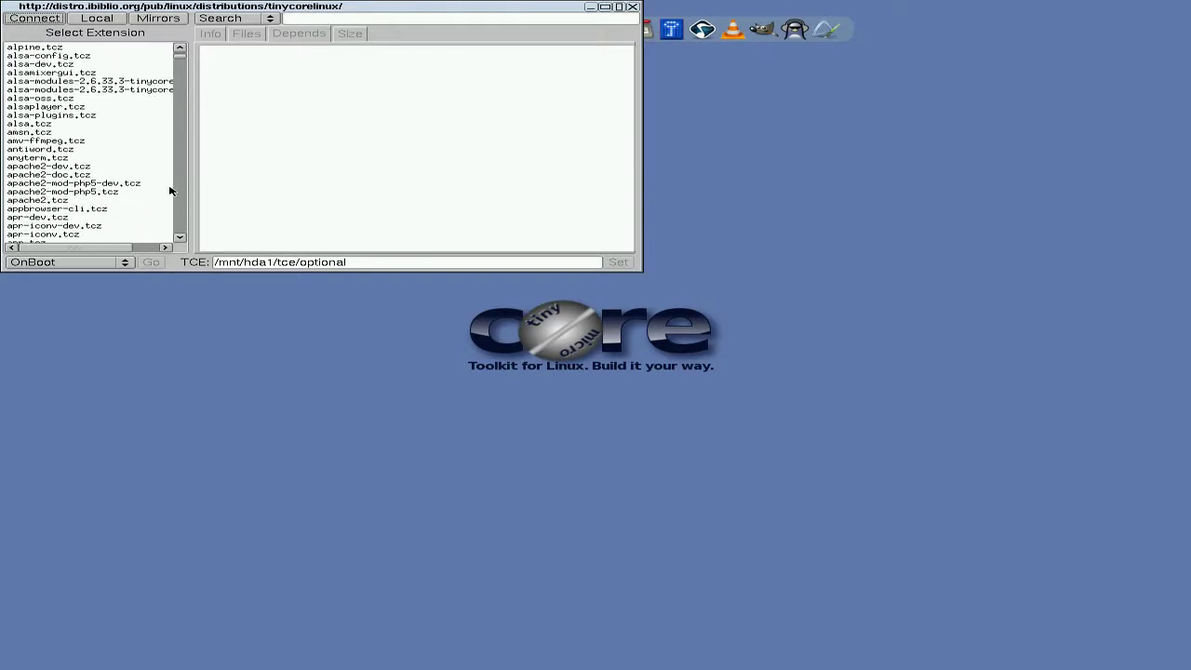
pyautogui.scroll(-2, 167, 194)
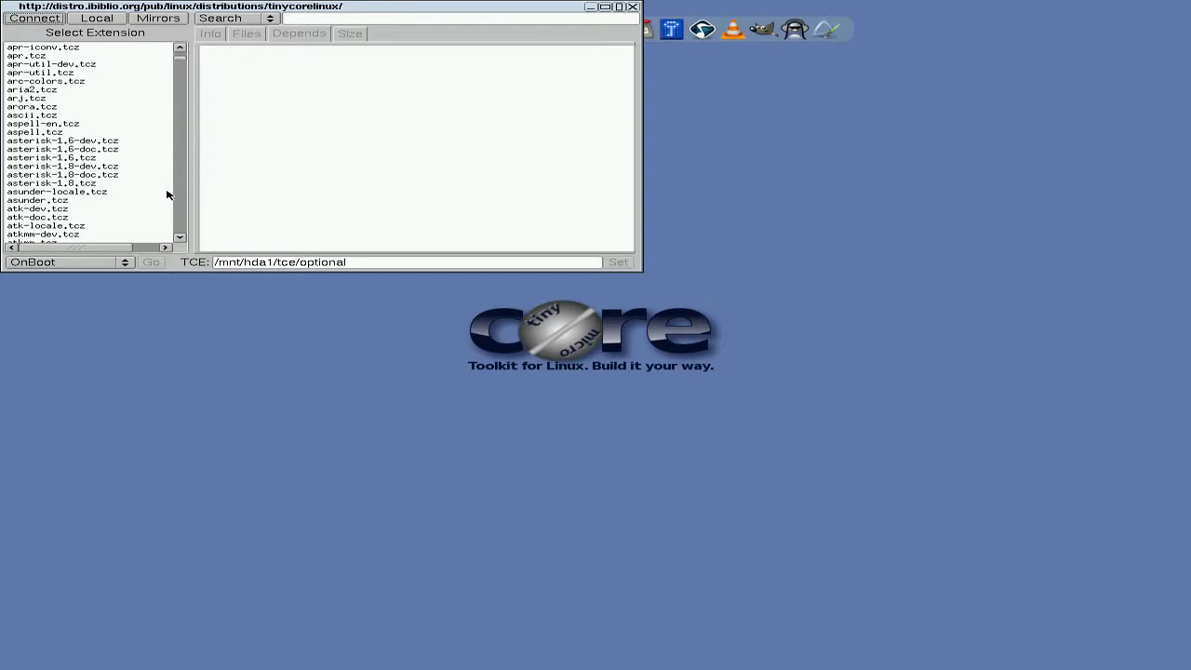
pyautogui.scroll(5, 168, 194)
pyautogui.scroll(6, 120, 223)
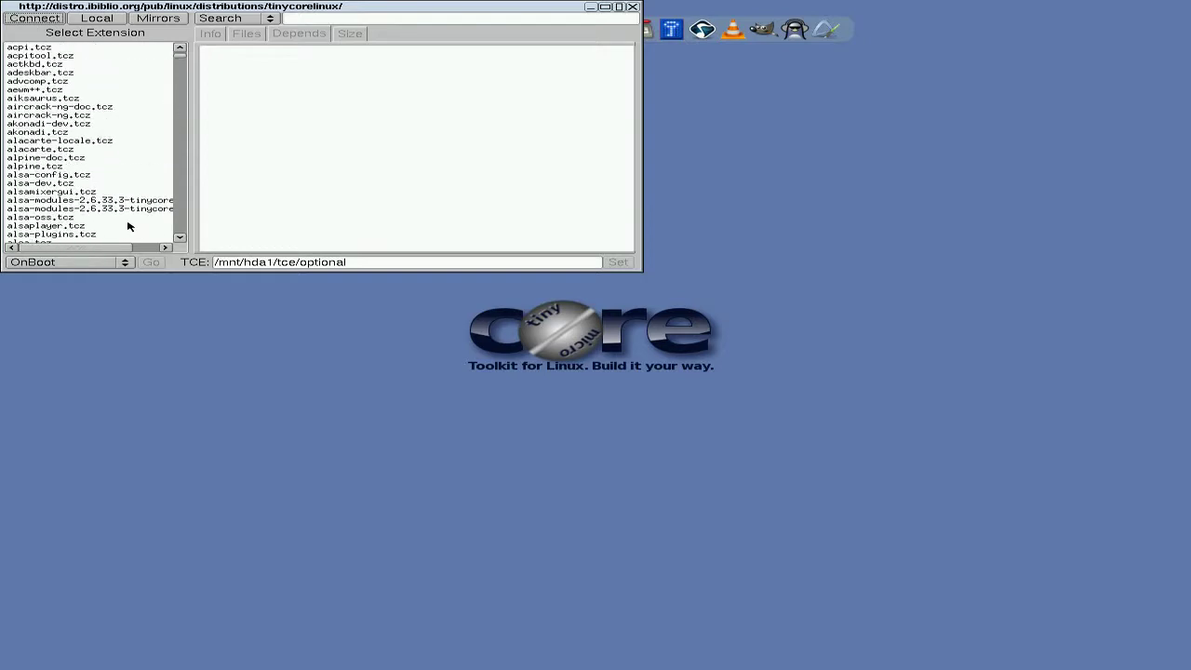
# Install aircrack-ng.tcz with its wireless dependencies, then close the Apps browser.
pyautogui.click(33, 116)
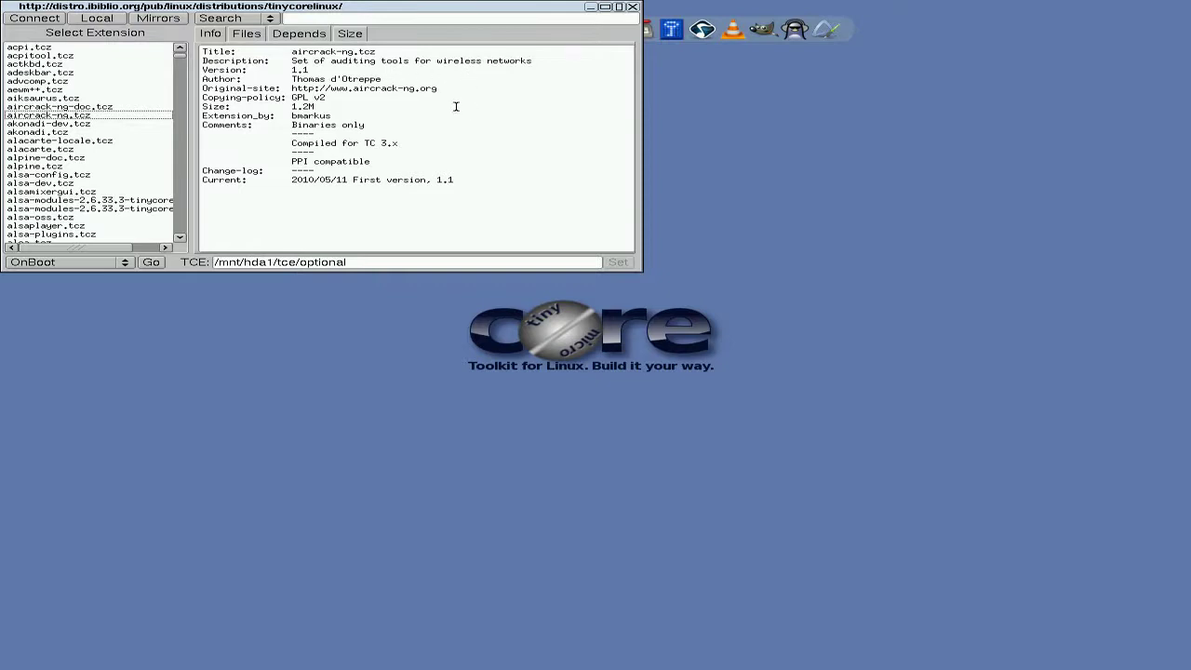
pyautogui.click(150, 263)
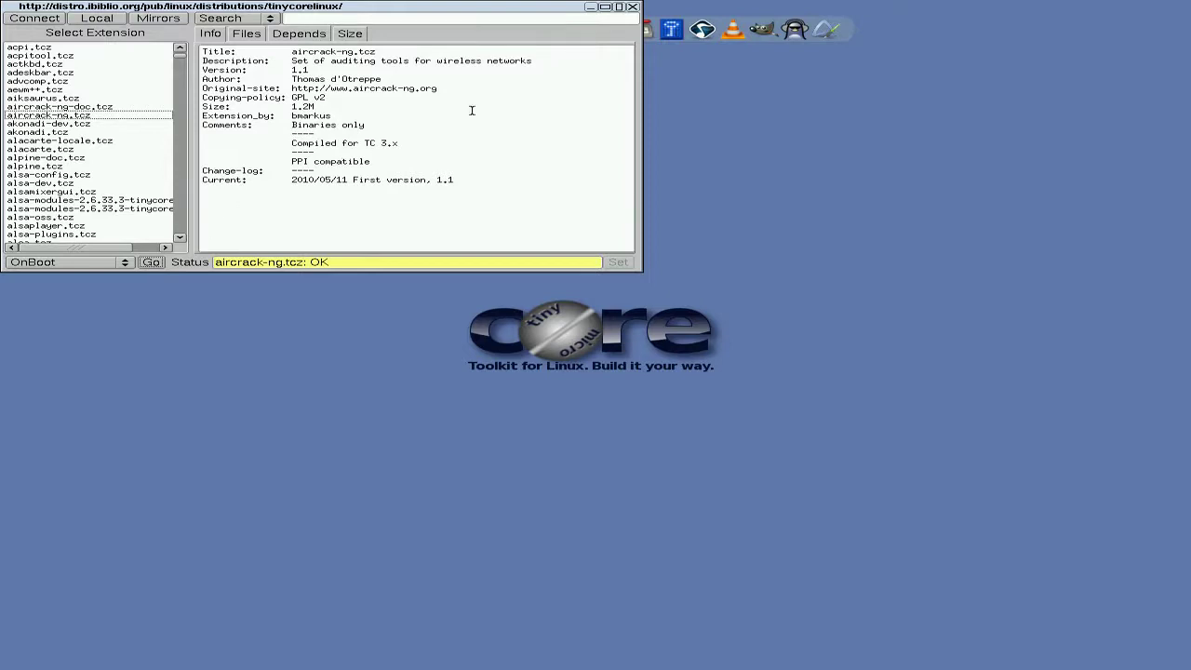
pyautogui.click(633, 9)
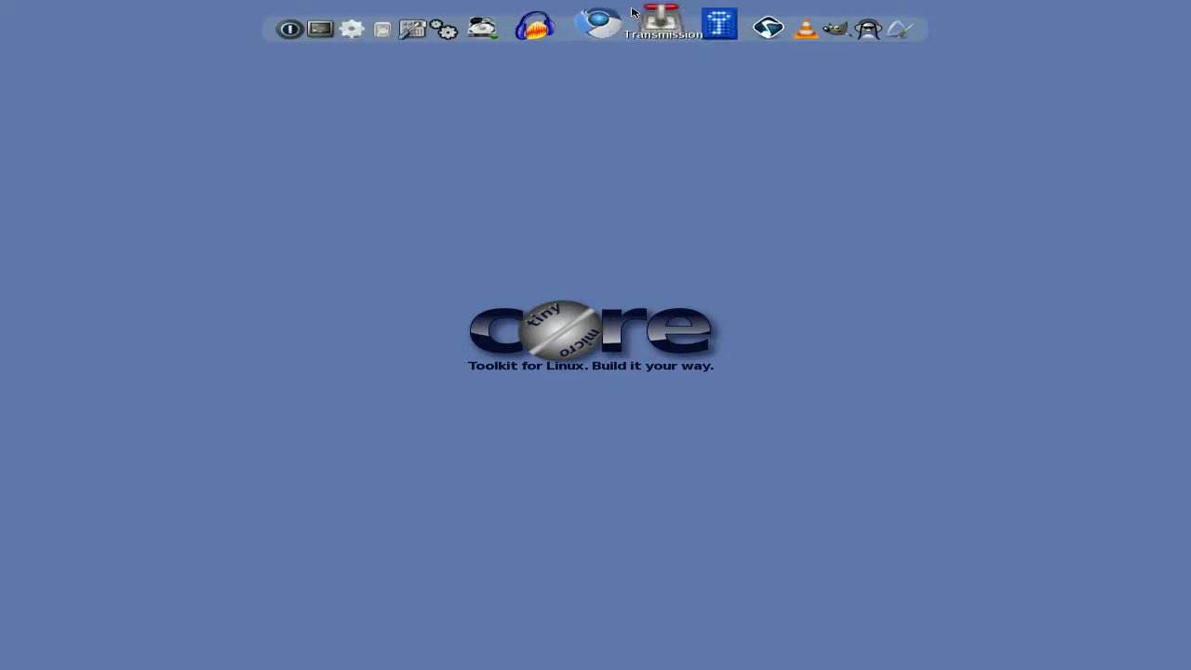
pyautogui.rightClick(495, 194)
pyautogui.moveTo(502, 199)
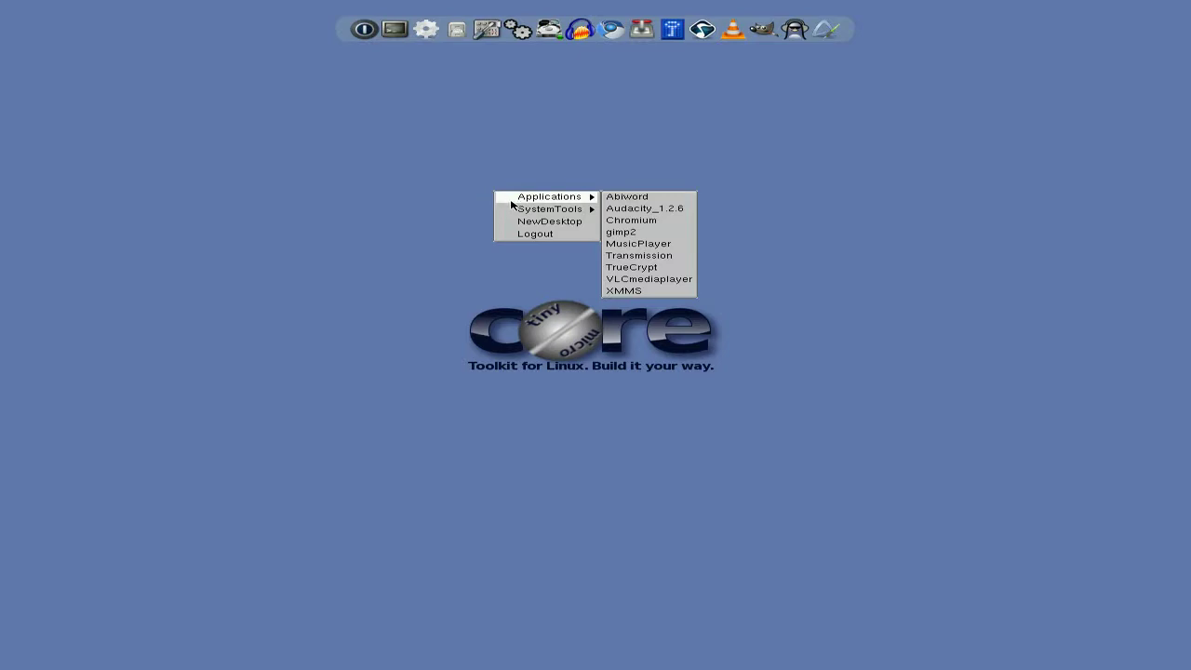
pyautogui.click(444, 219)
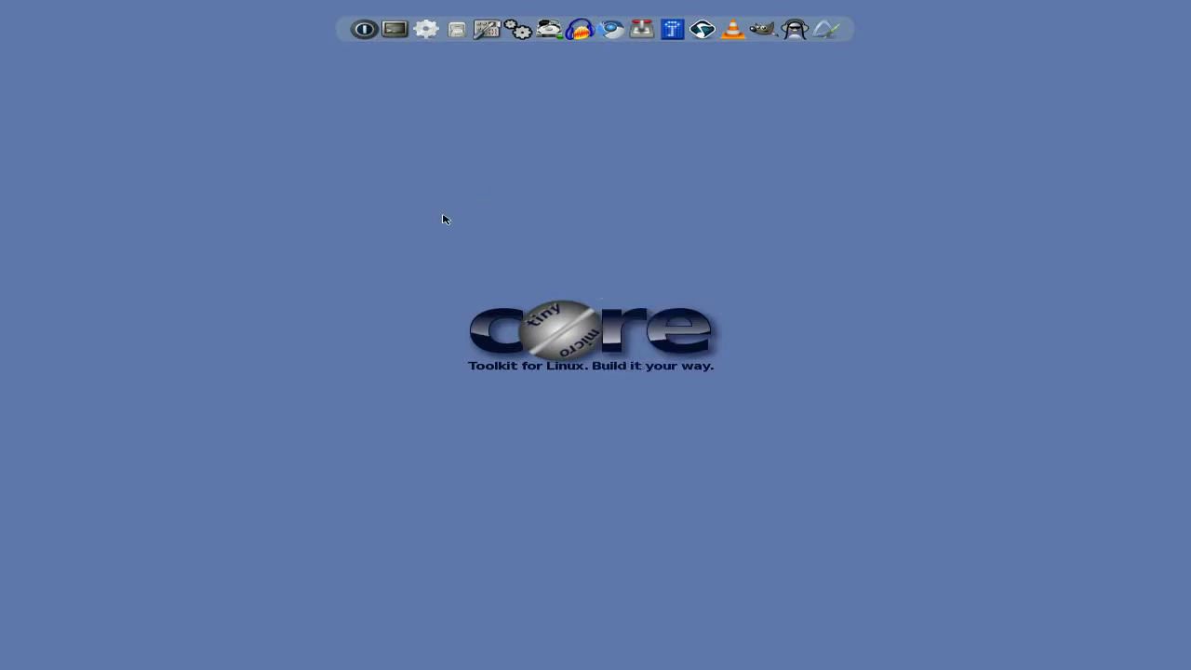